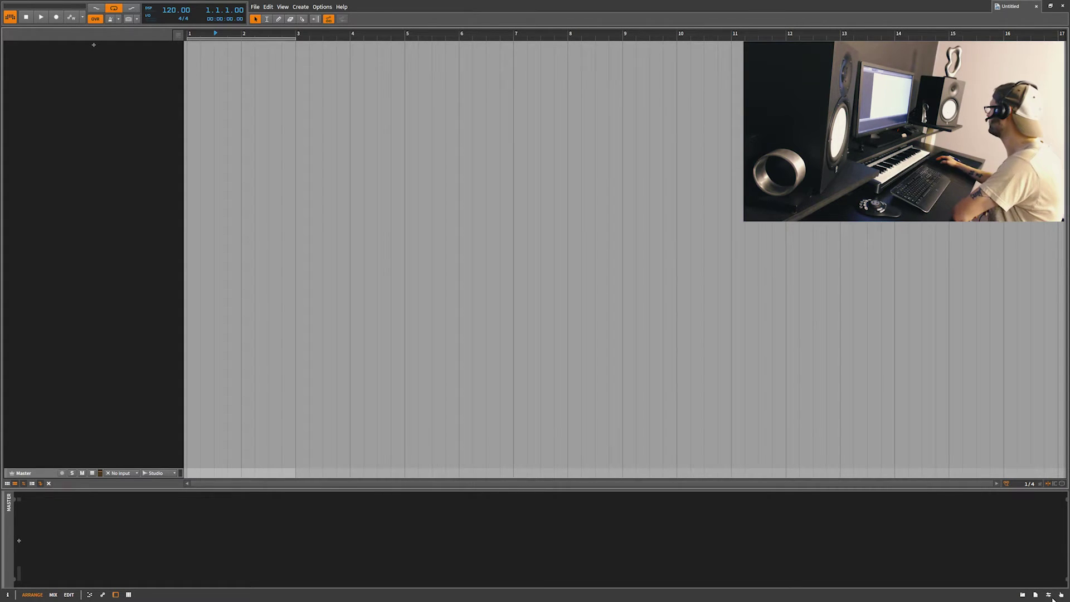
- Show the browser panel beside the arrangement
click(1022, 595)
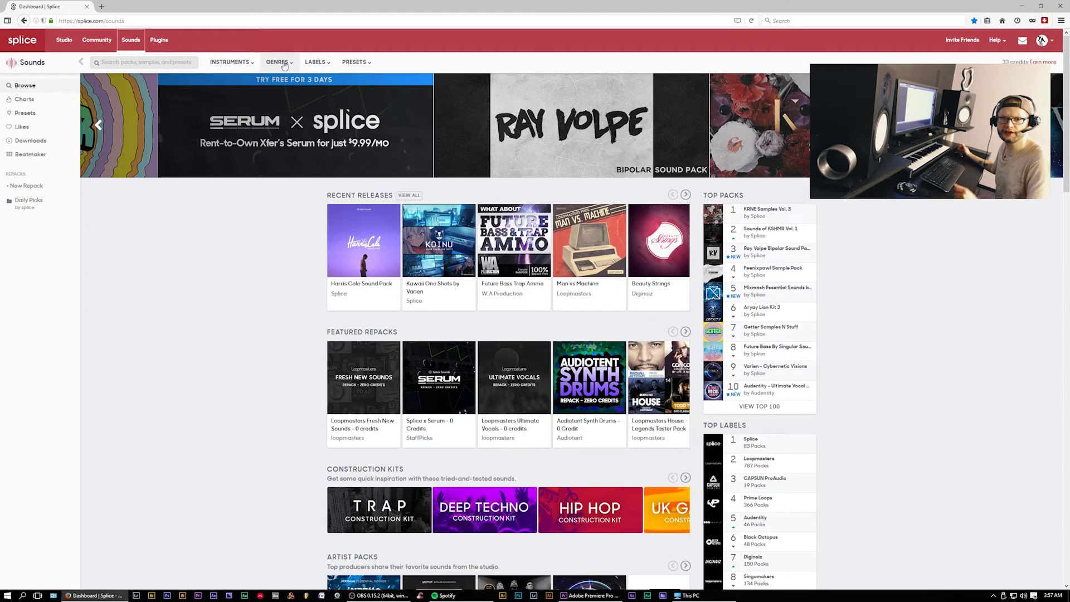
- Switch to the Splice Sounds website, list the Jazz genre packs, and open Baker Brothers Vol. 3 - Raucous Funk
click(313, 60)
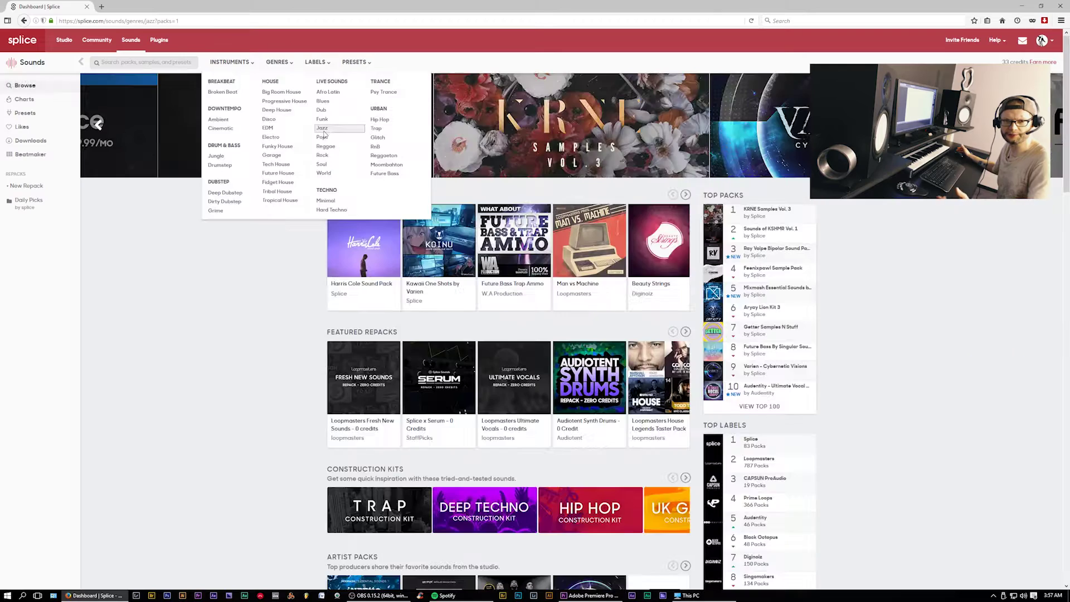
click(606, 218)
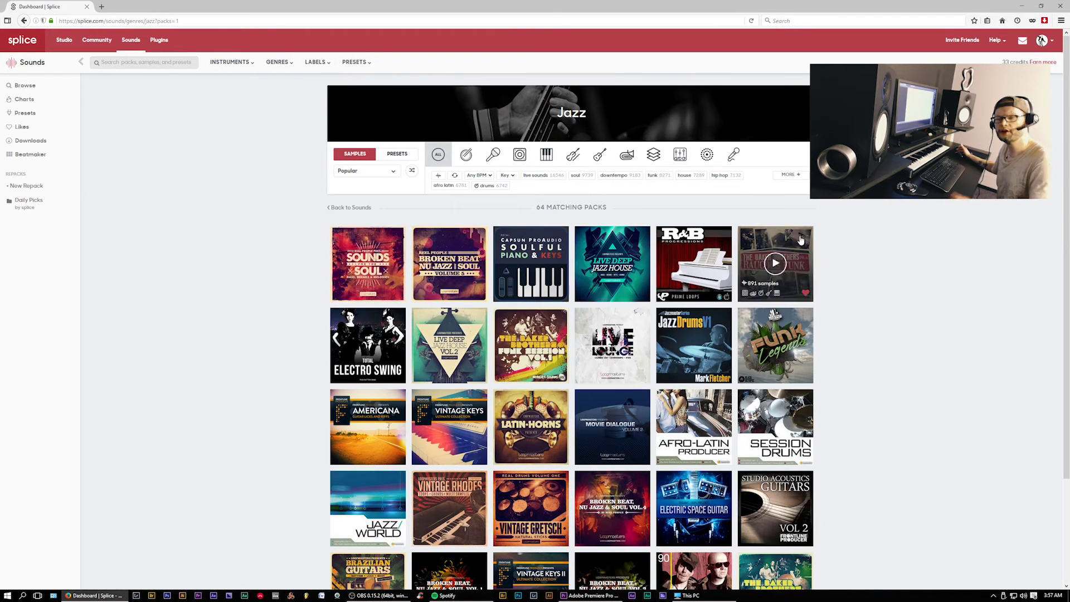
click(801, 240)
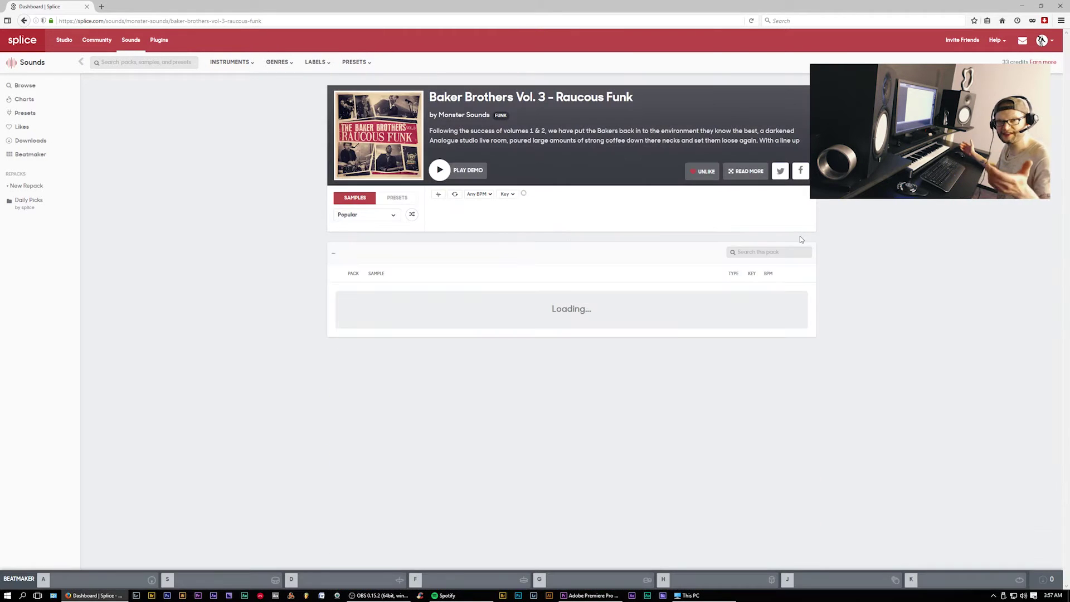
- Filter the pack's samples by bass and synth, reset the filters, and look at the remaining filter options such as Key
click(556, 194)
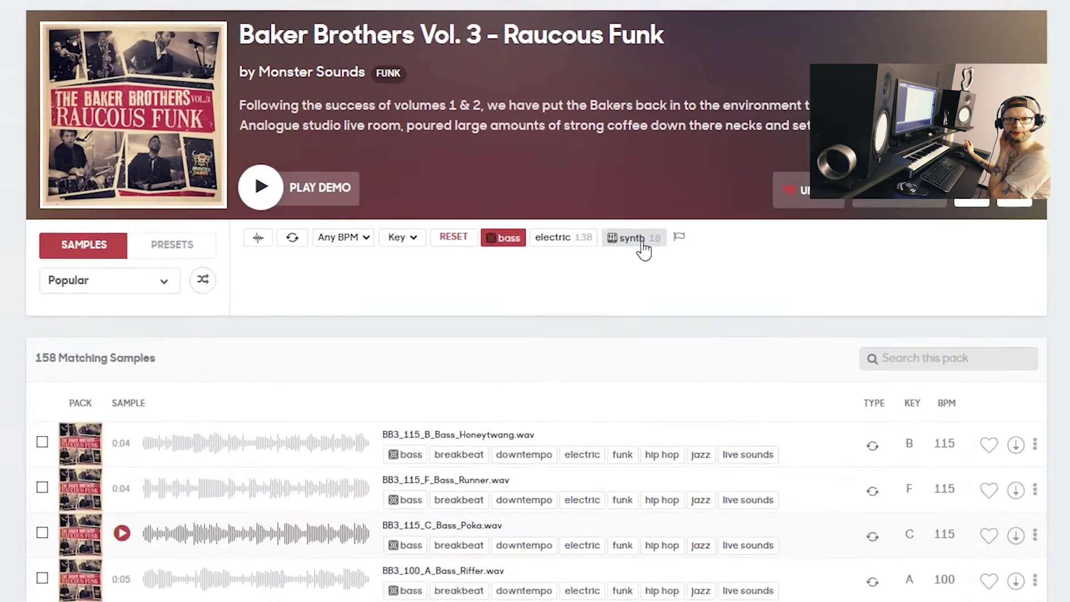
click(619, 195)
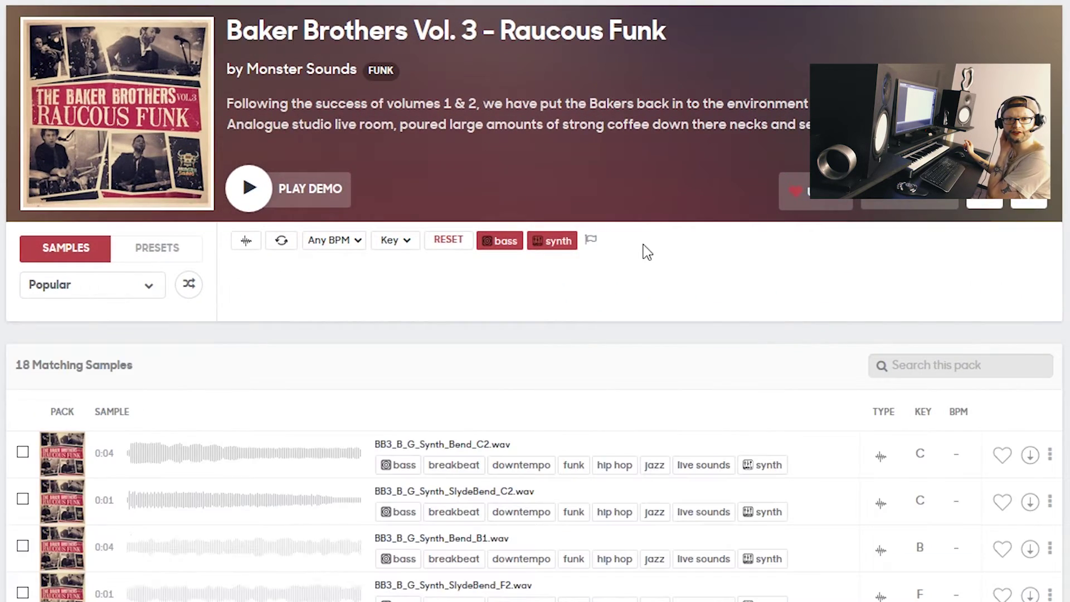
click(463, 244)
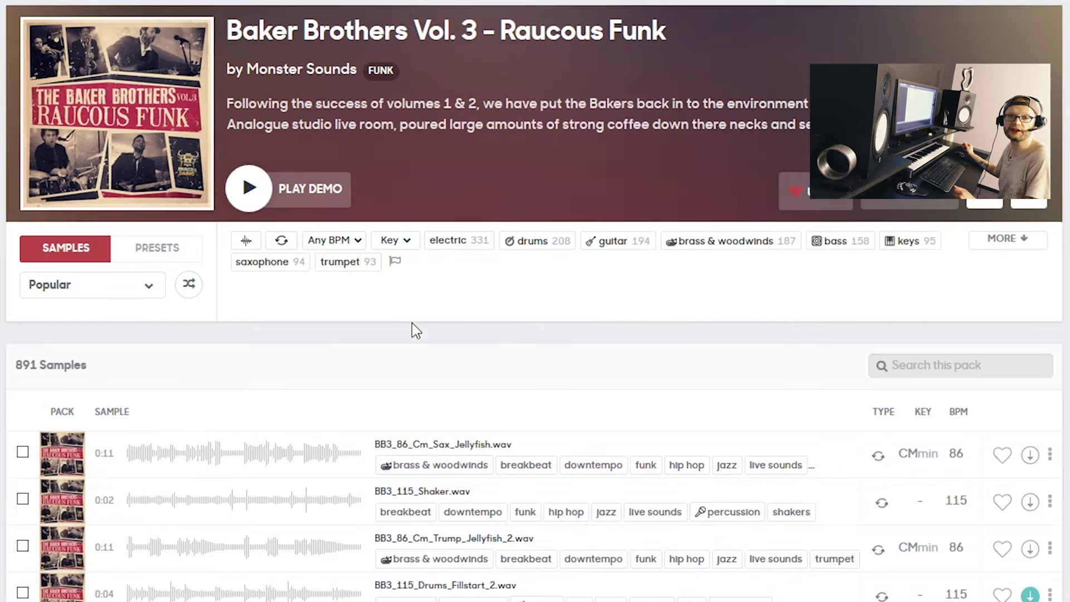
click(409, 248)
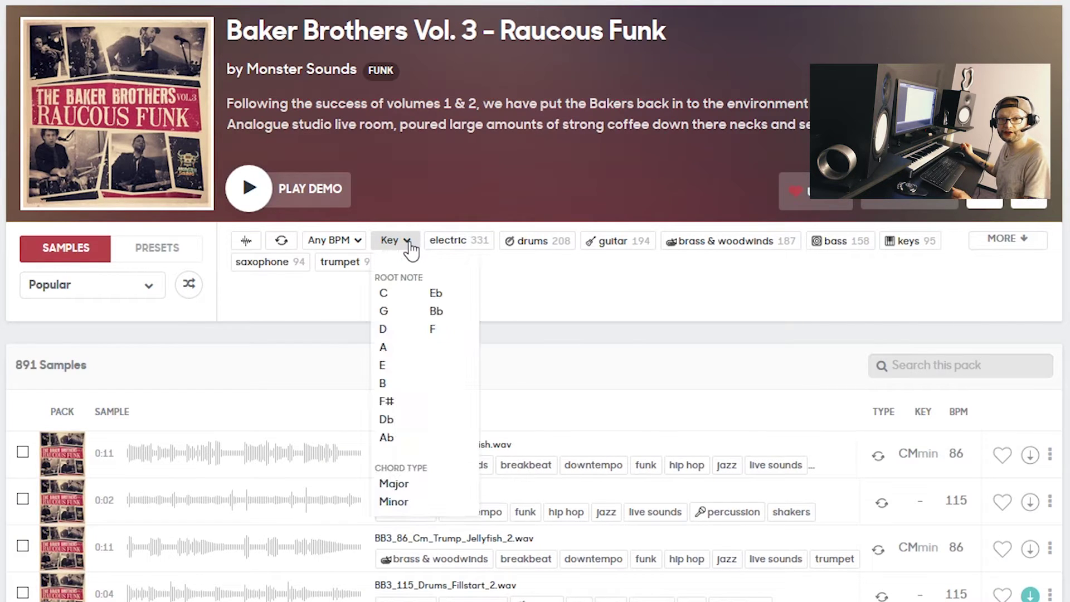
click(351, 243)
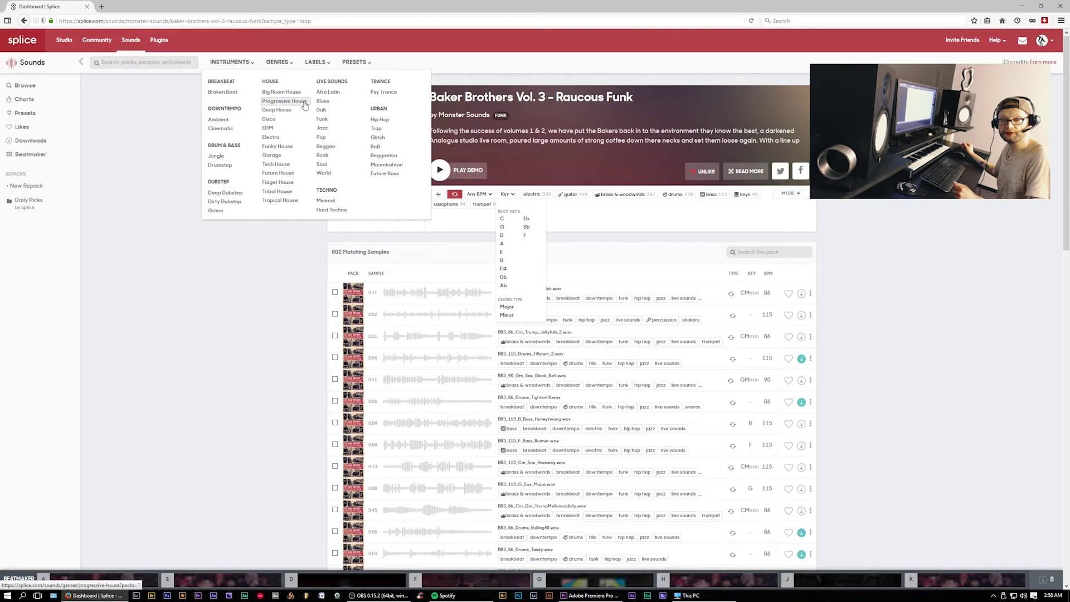
- View the Progressive House packs, return to the main Sounds page, and look through its repacks, construction kits and artist packs
click(284, 101)
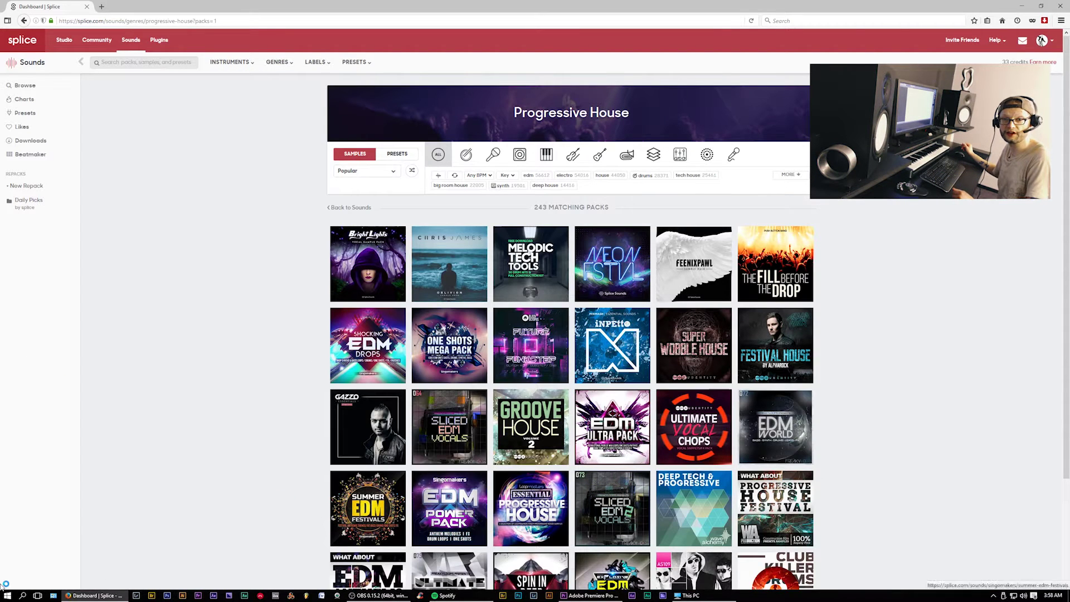
click(349, 207)
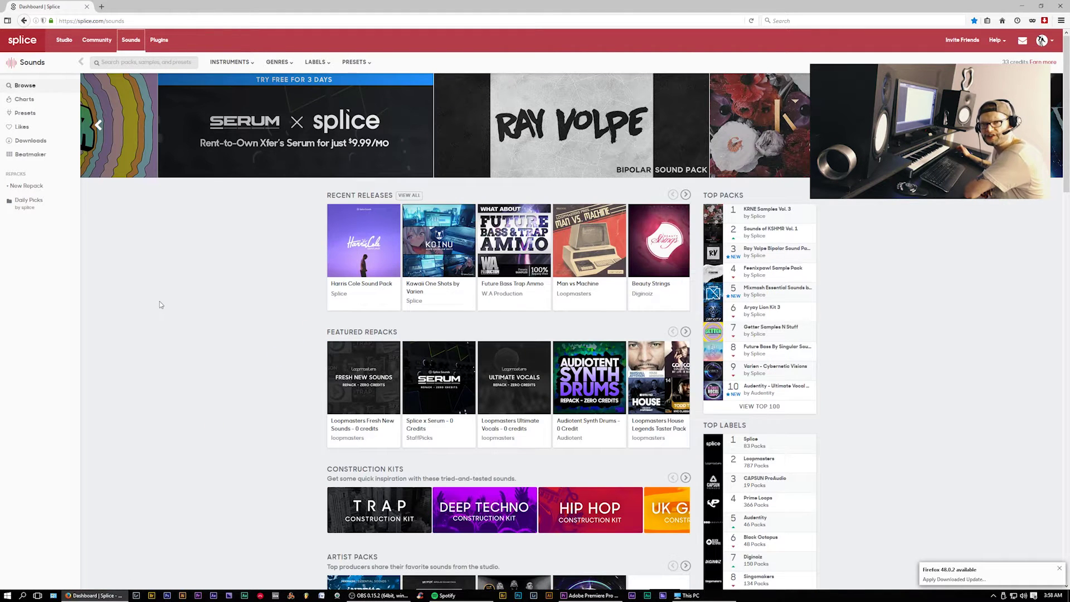
scroll(159, 304, down, 4)
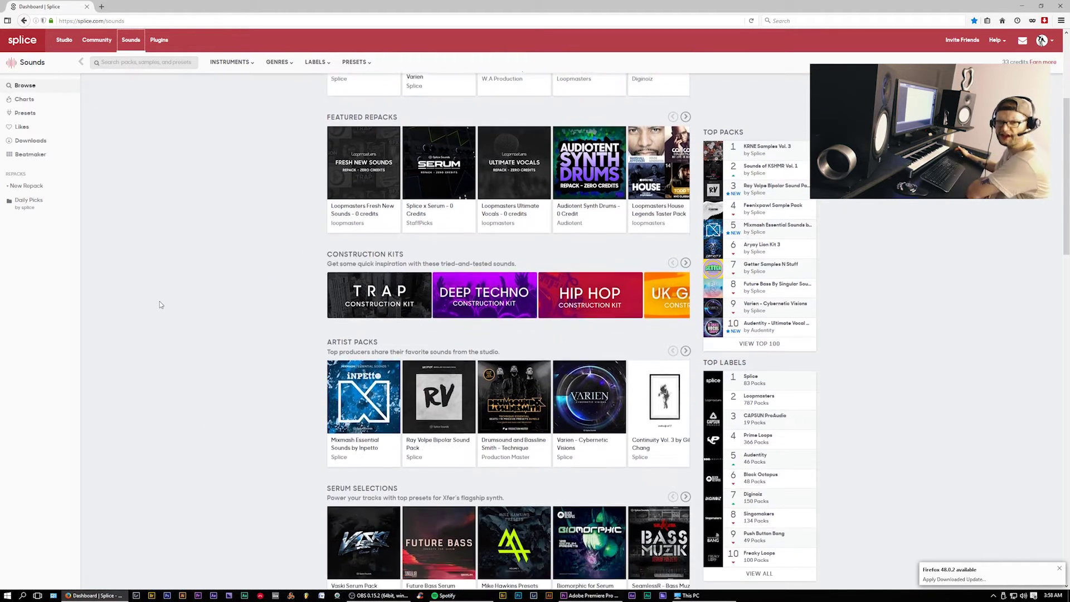
scroll(159, 305, down, 5)
scroll(161, 304, down, 5)
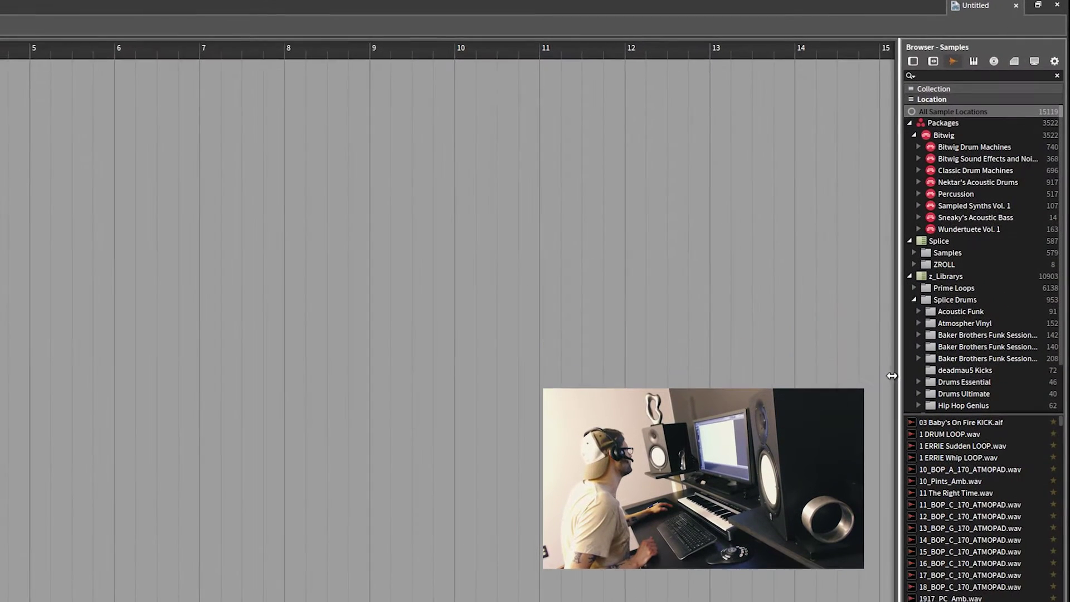
- Switch to Bitwig Studio, widen the sample browser, and open the BB3_Drum_Fills folder inside Baker Brothers Funk Session Vol. 3
drag(892, 376, 865, 377)
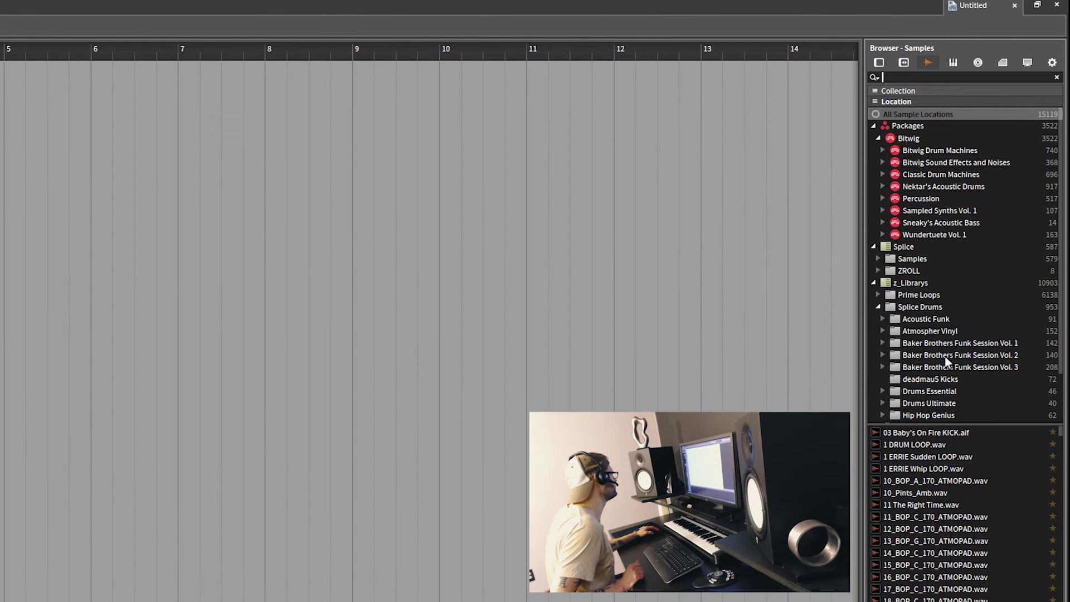
click(948, 368)
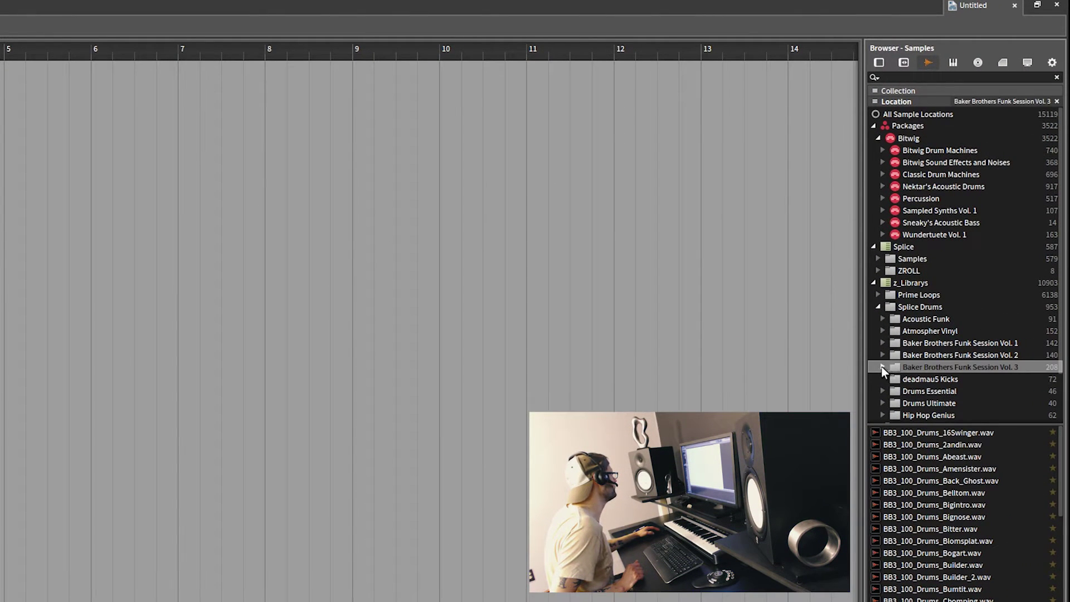
click(882, 367)
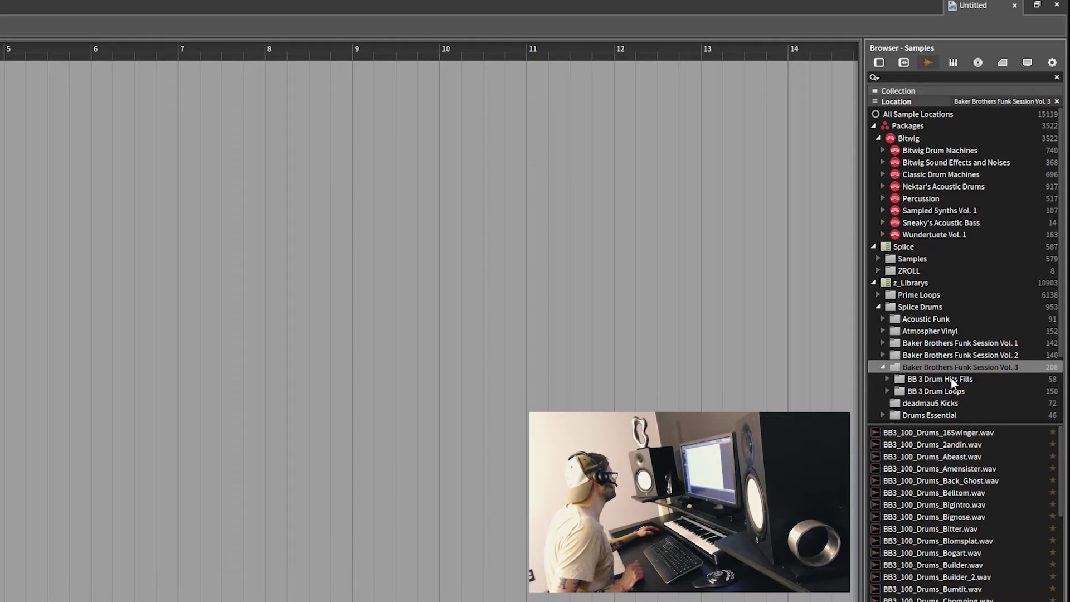
click(888, 392)
click(888, 392)
click(887, 379)
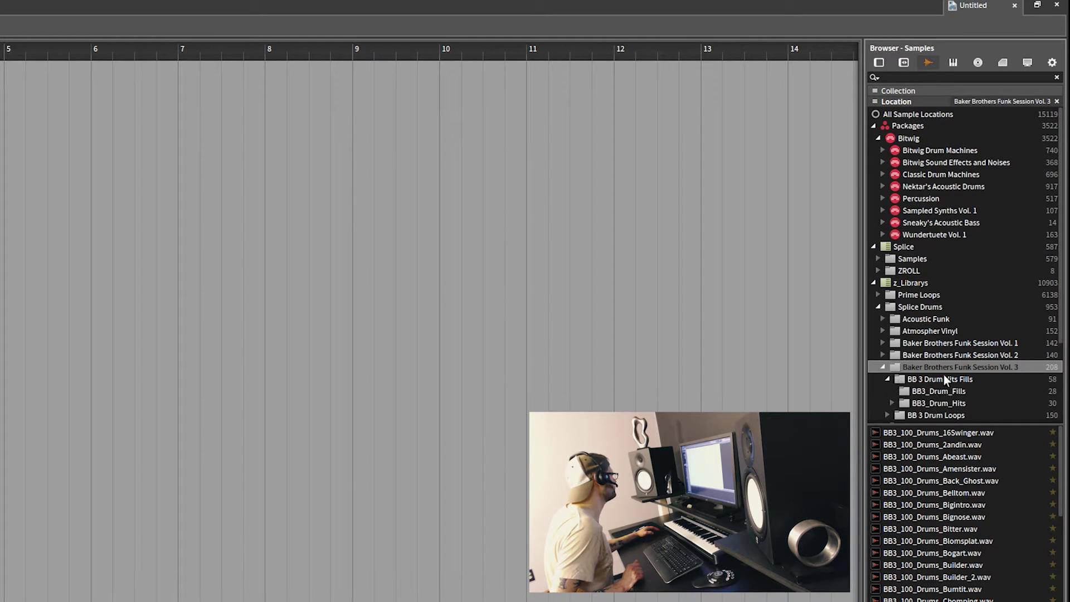
click(954, 393)
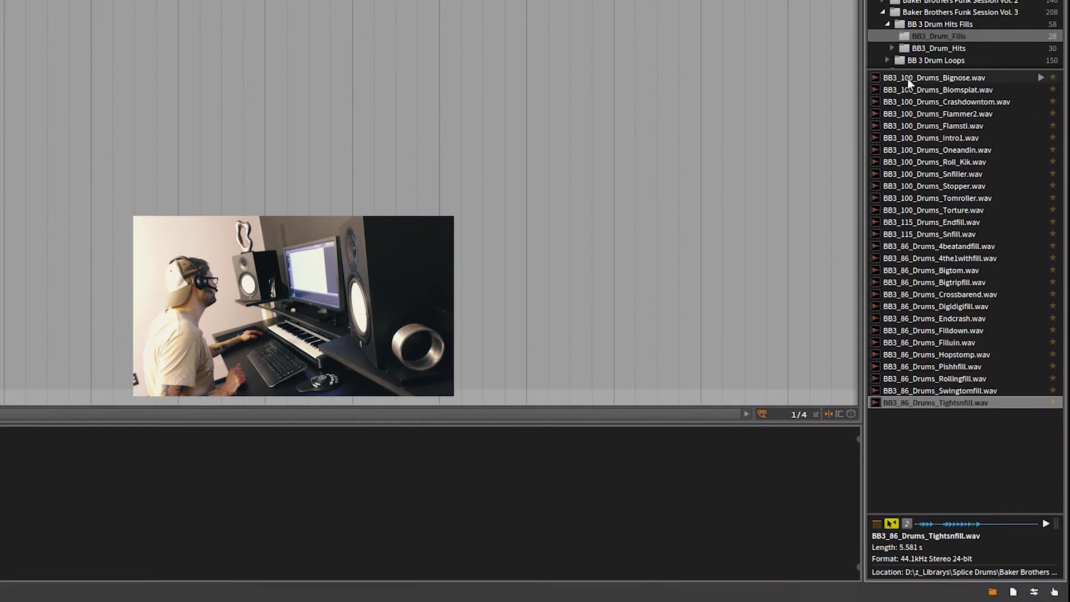
- Audition various fills in the BB3_Drum_Fills folder, ending with BB3_100_Drums_Torture.wav selected
click(914, 75)
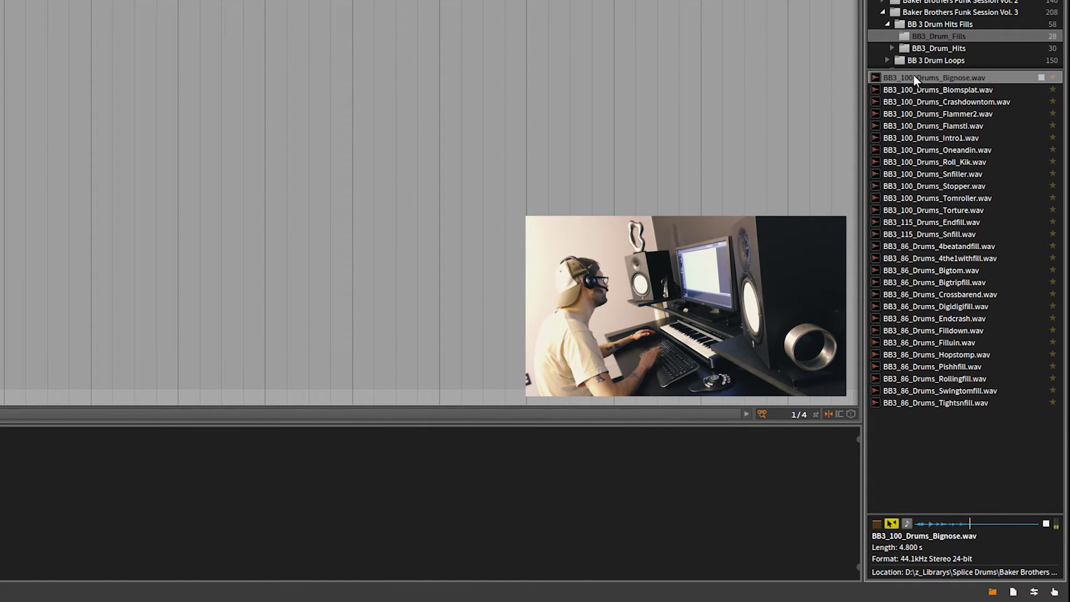
key(Down)
key(Down)
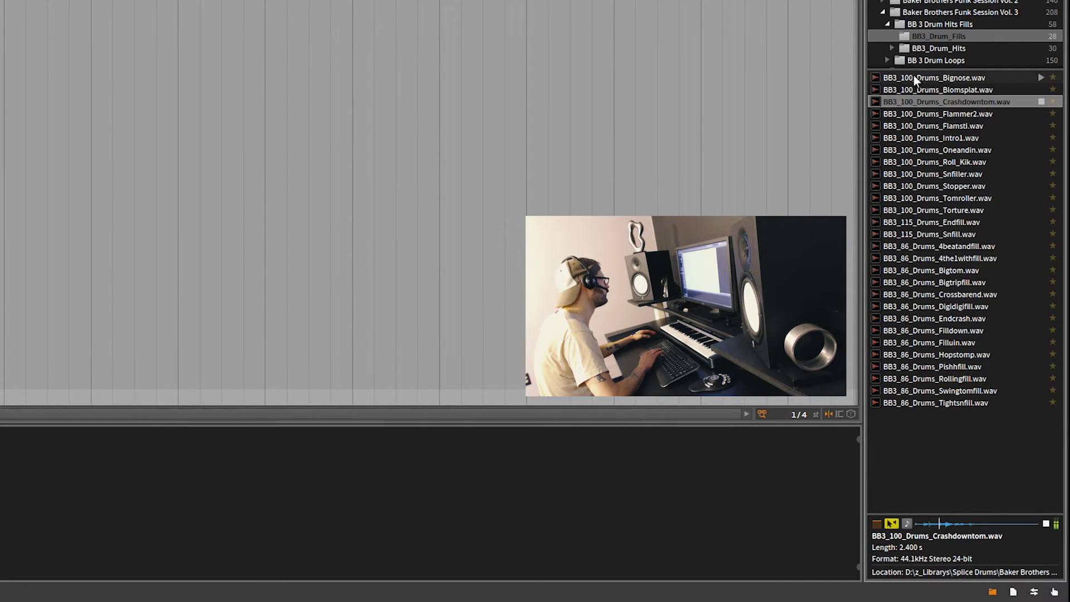
click(931, 246)
key(Down)
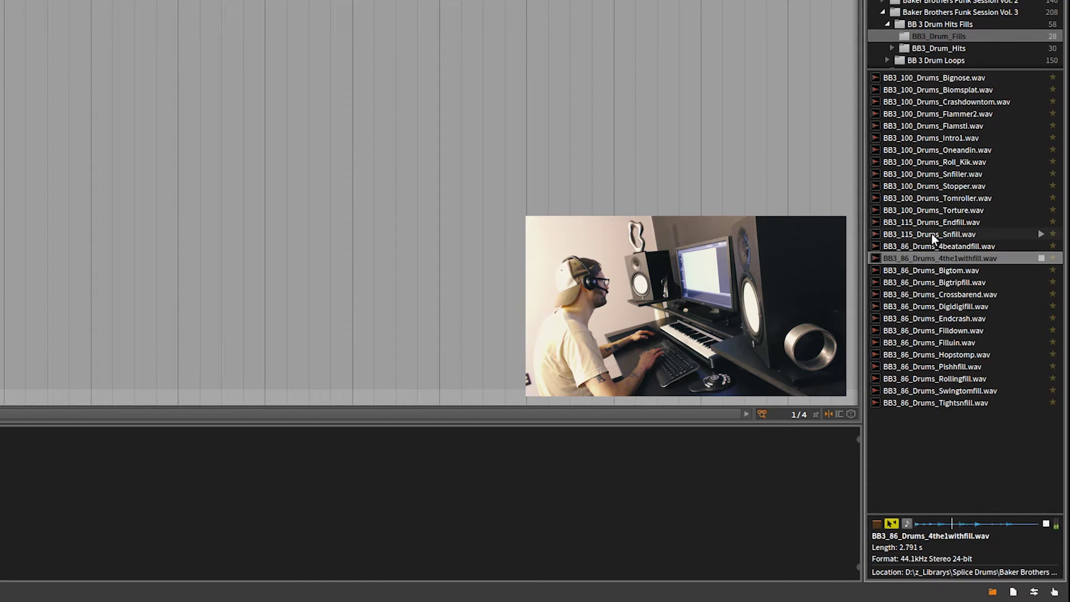
click(966, 395)
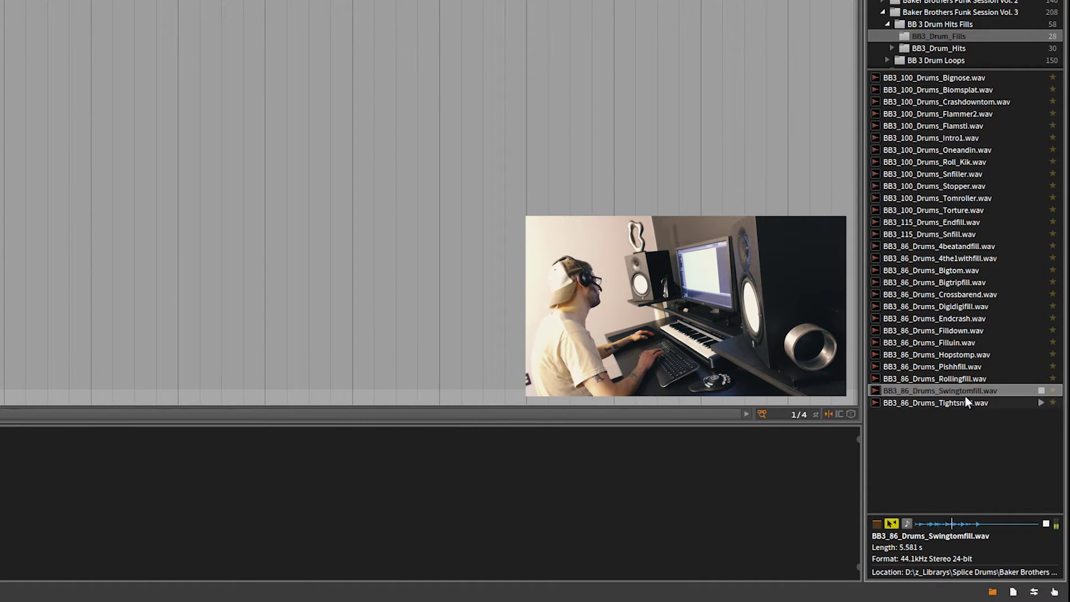
key(Up)
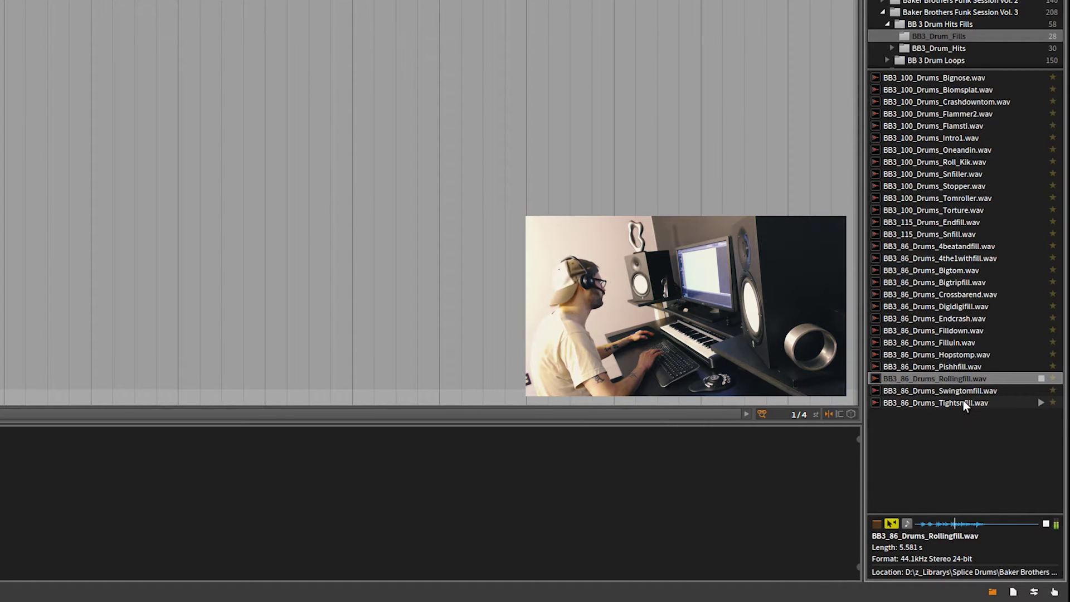
key(Up)
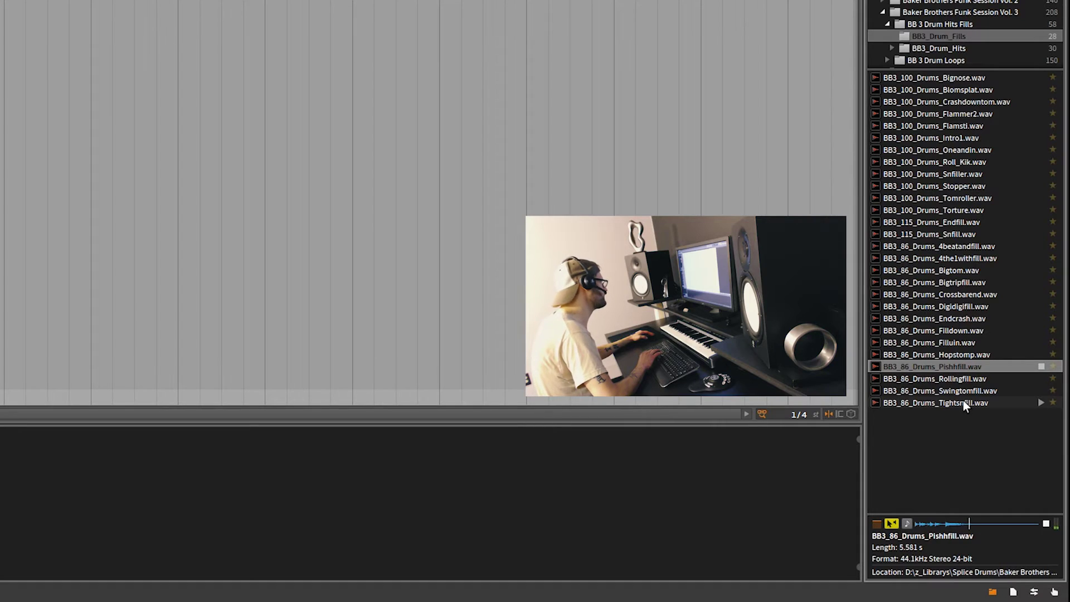
key(Up)
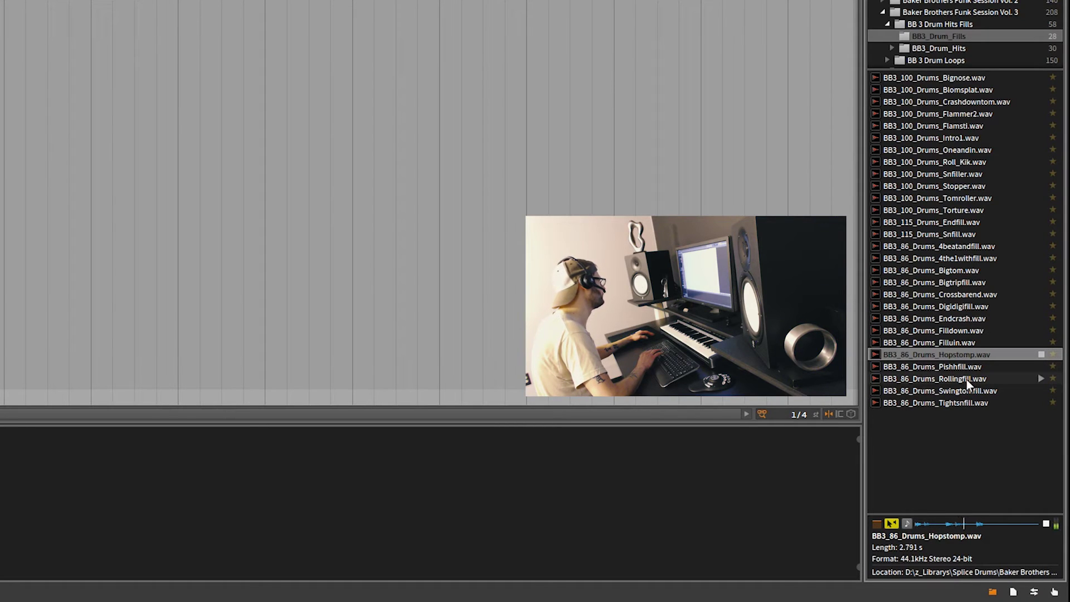
key(Up)
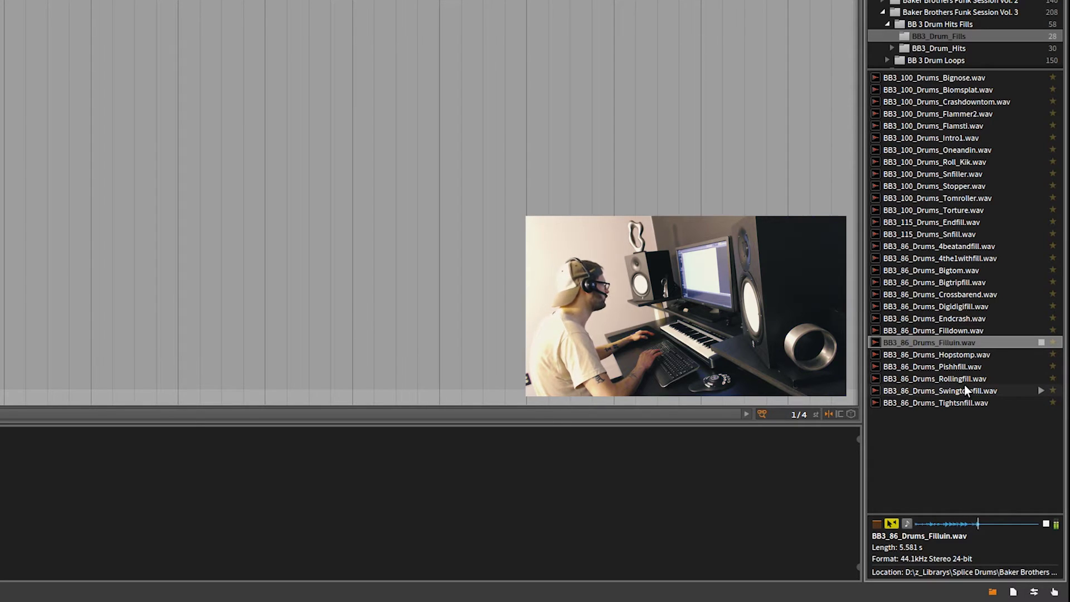
click(962, 185)
key(Down)
key(Down)
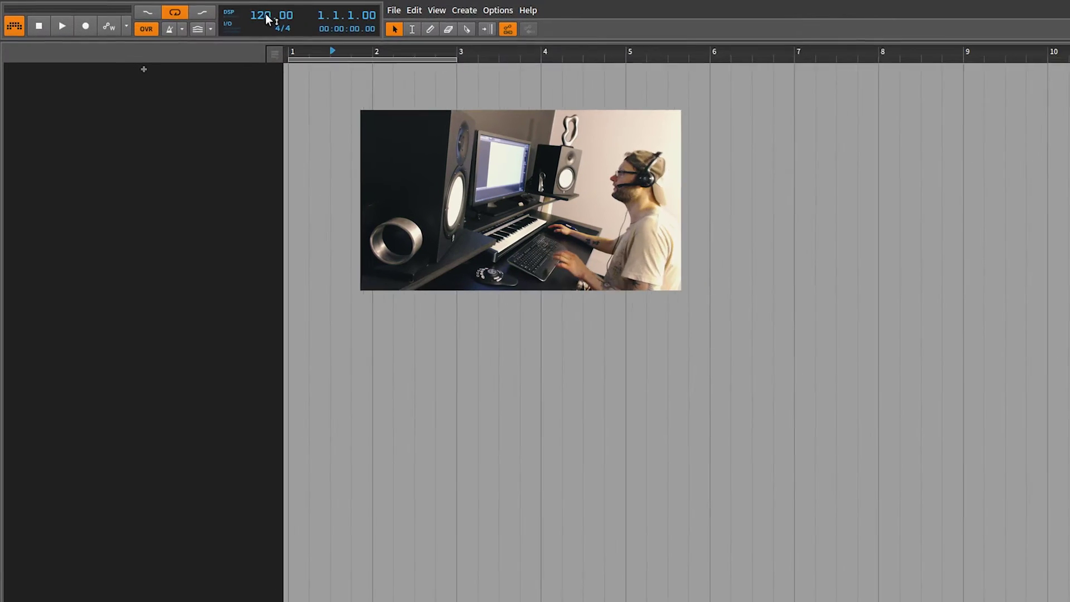
- Set the project tempo to 100 BPM
double_click(268, 14)
text(100.)
key(Return)
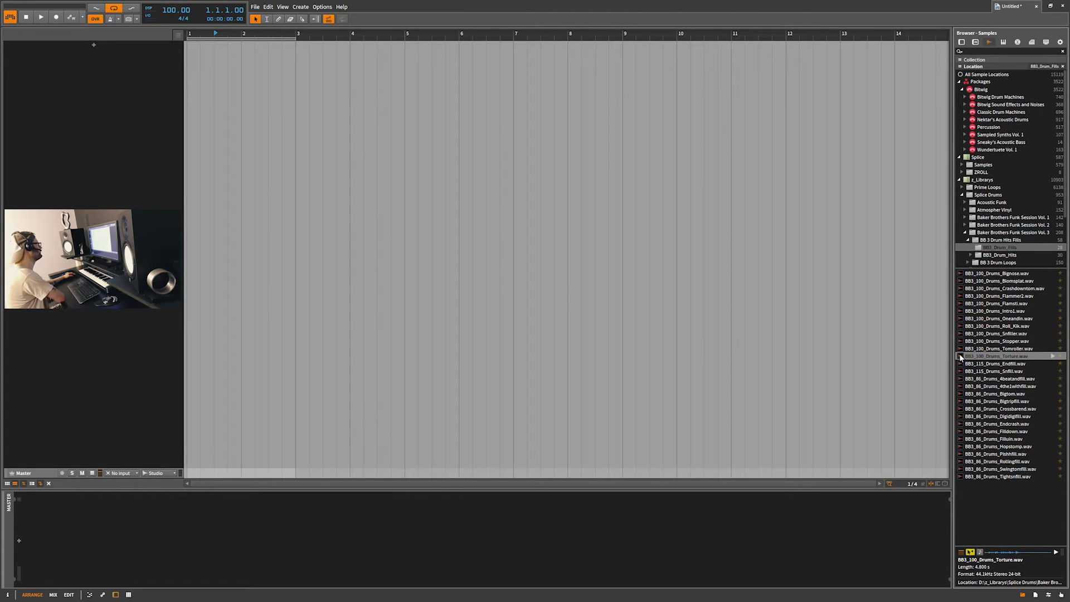
drag(959, 358, 190, 48)
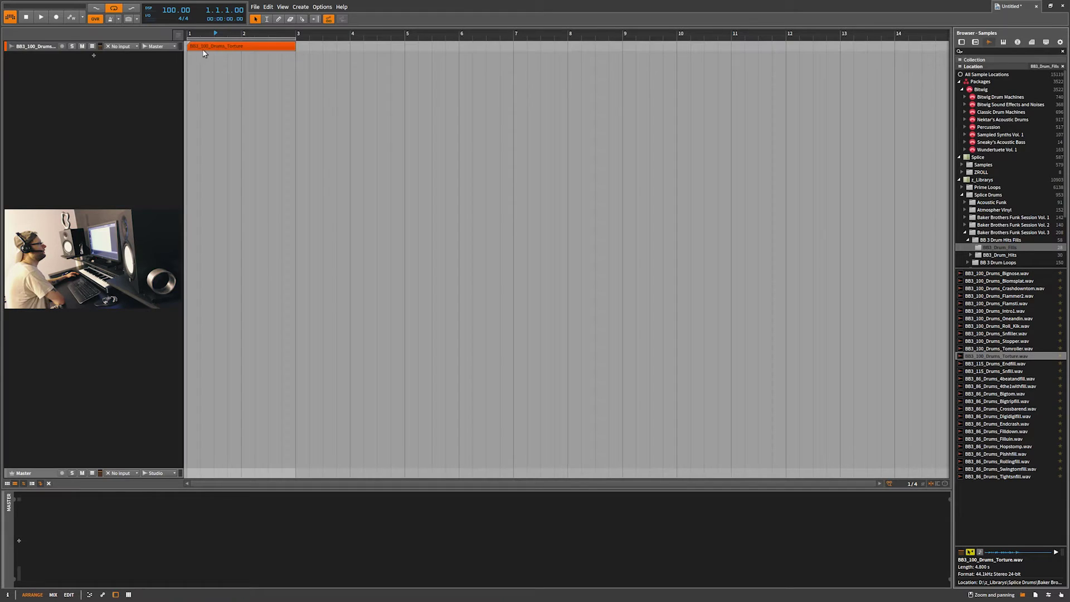
double_click(209, 47)
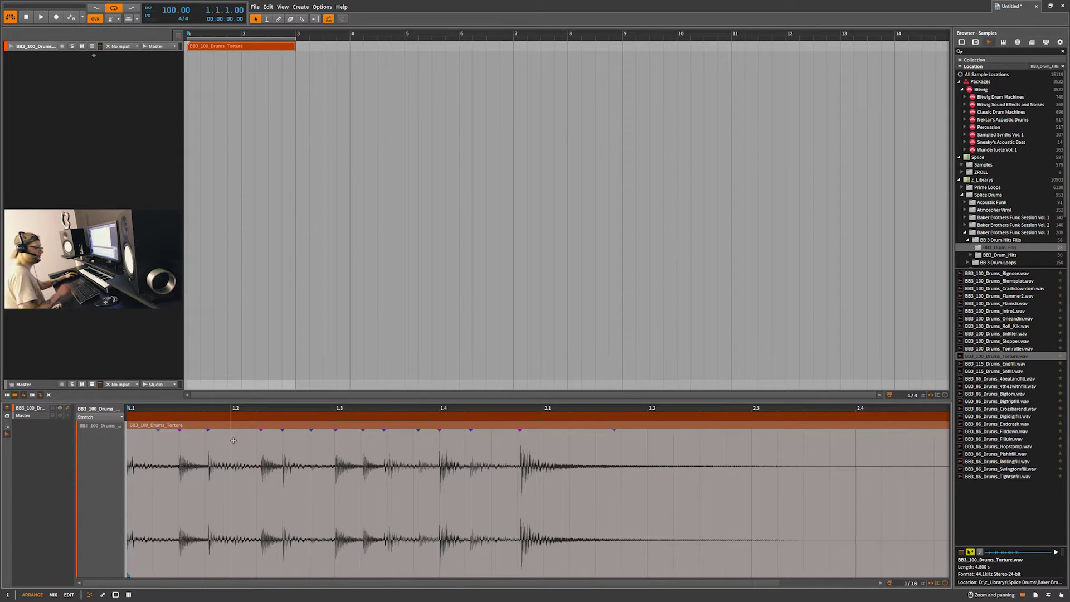
key(ctrl+z)
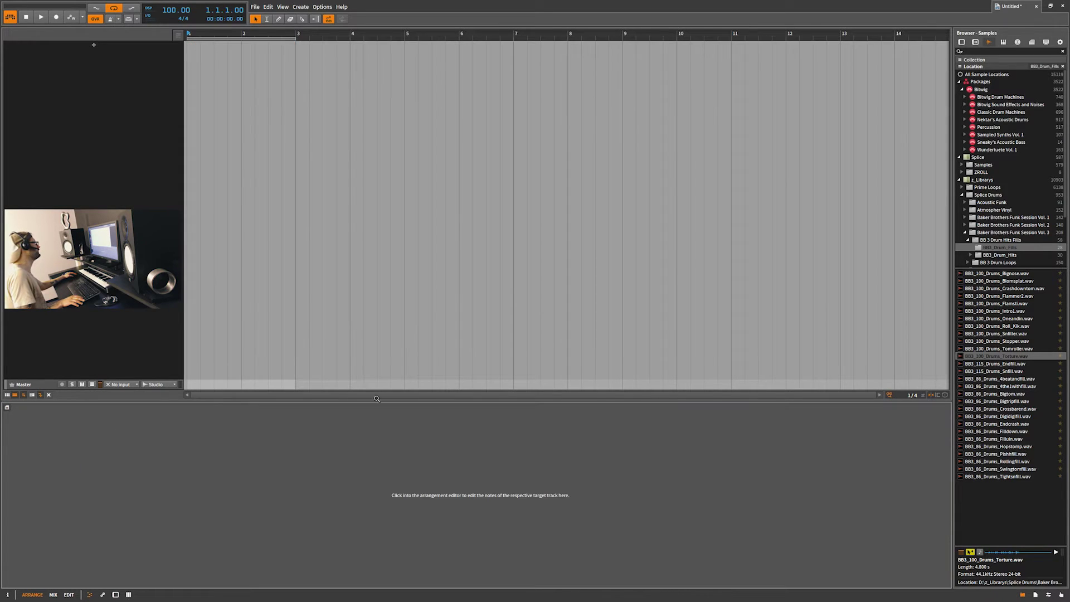
- Load BB3_100_Drums_Torture.wav into a Sampler on a new instrument track and show the track's device chain
drag(961, 356, 57, 85)
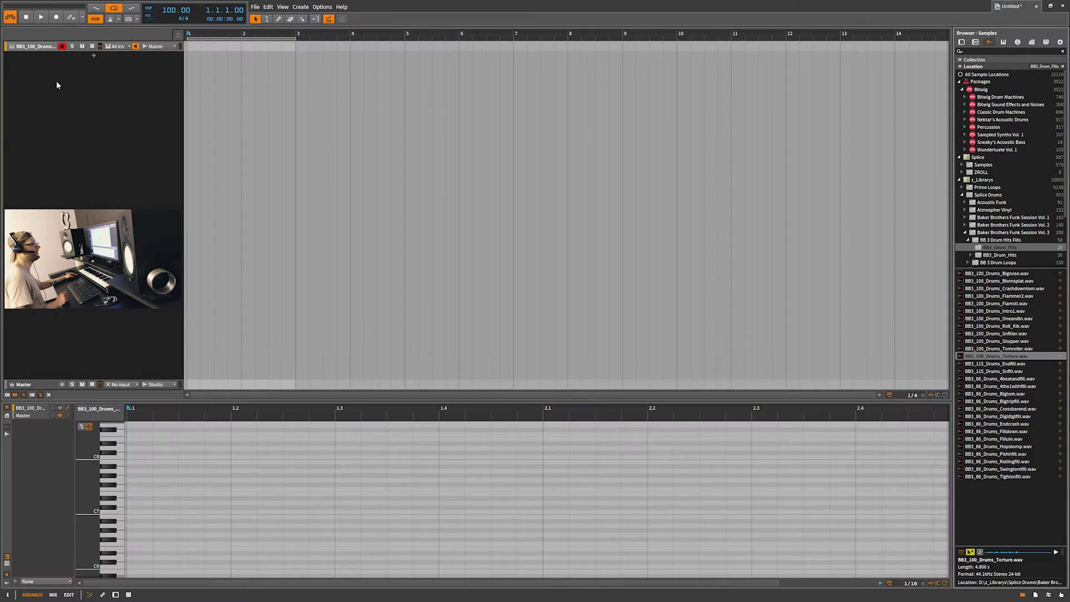
double_click(24, 49)
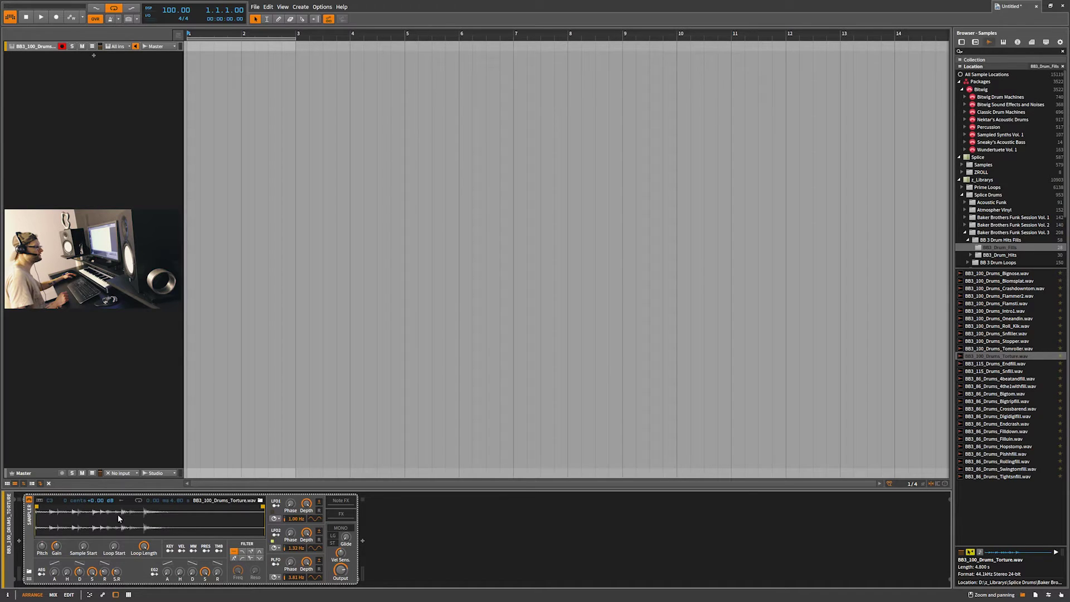
- In the Sampler, move the sample start to just before the last loud drum hits, enable looping, and shorten the loop to end after them
drag(37, 504, 118, 504)
click(139, 501)
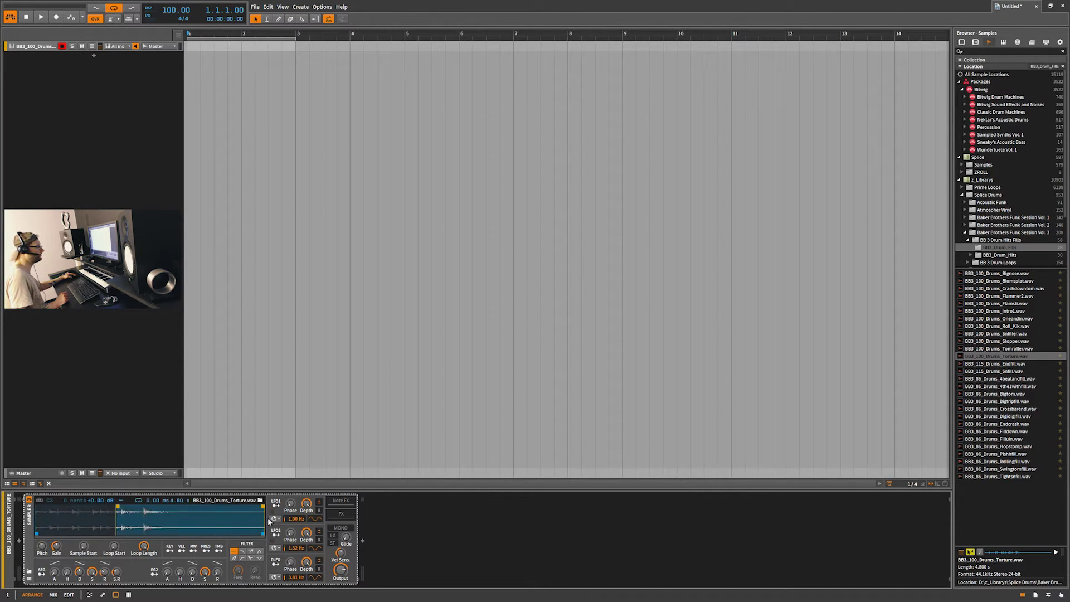
drag(260, 532, 156, 526)
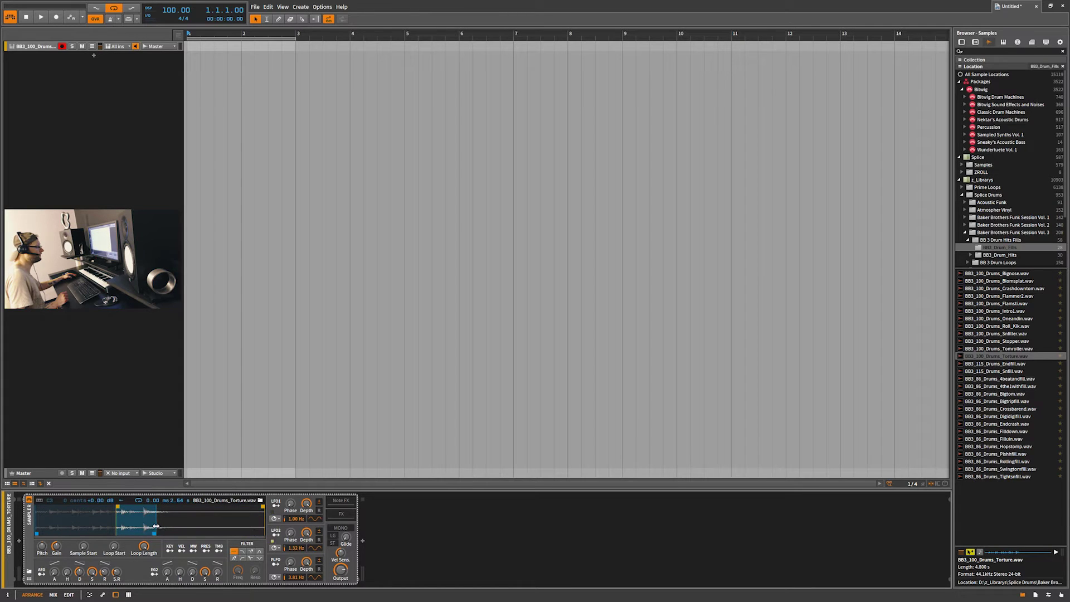
- Set the Sampler's loop start to about 1.78 s and its loop end to about 3.38 s
drag(36, 533, 121, 533)
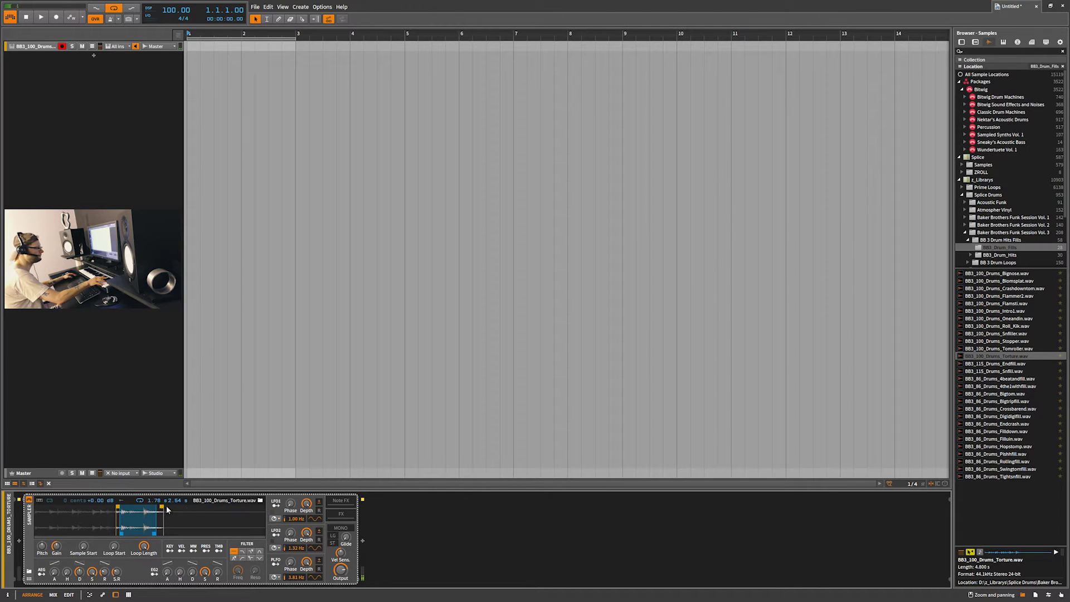
drag(155, 534, 196, 533)
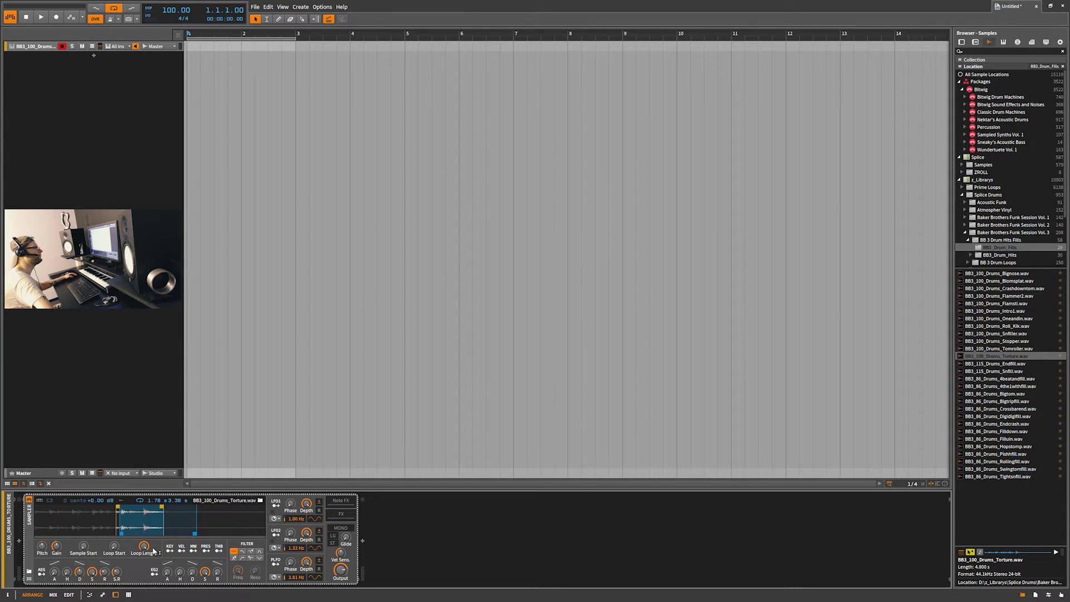
- Create an empty one-bar note clip at bar 1 on the Sampler track and open it in the detail editor
double_click(202, 48)
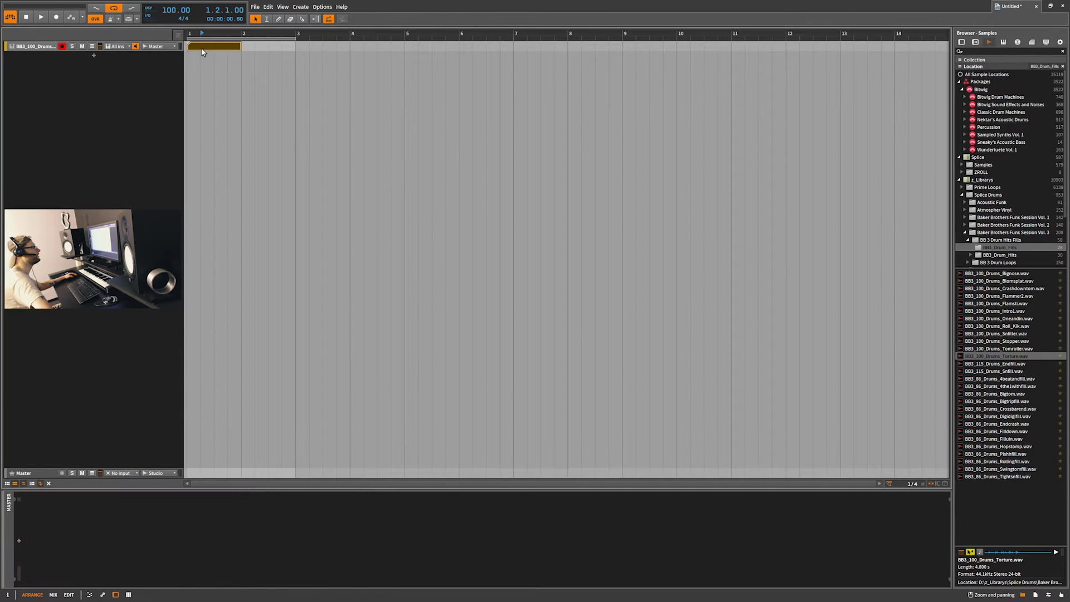
double_click(202, 49)
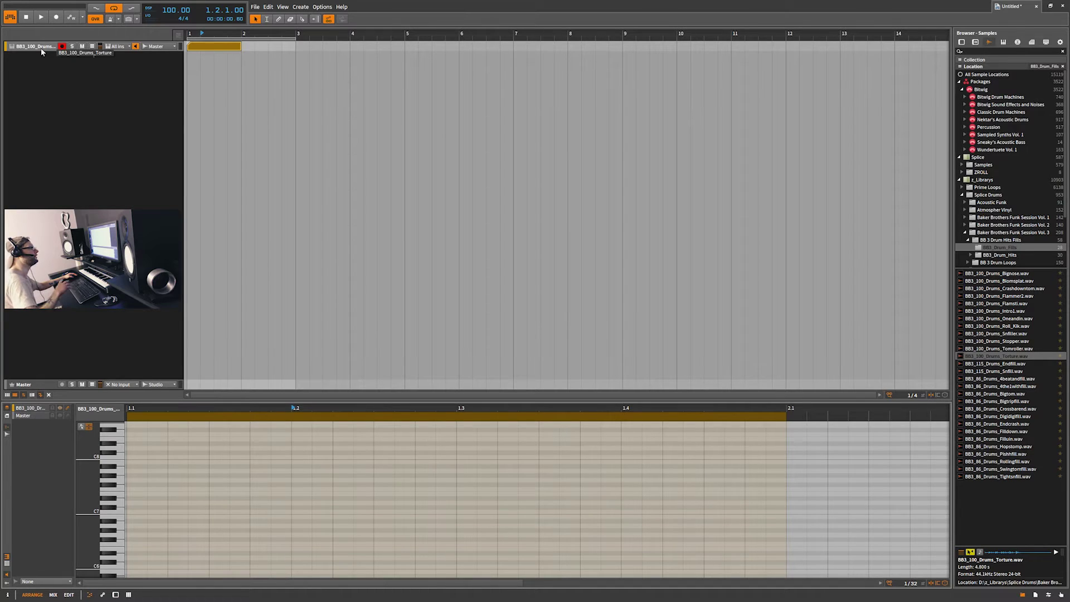
- Replace the Sampler track with BB3_100_Drums_Torture.wav as an audio clip starting at bar 1, and hide the browser
key(Delete)
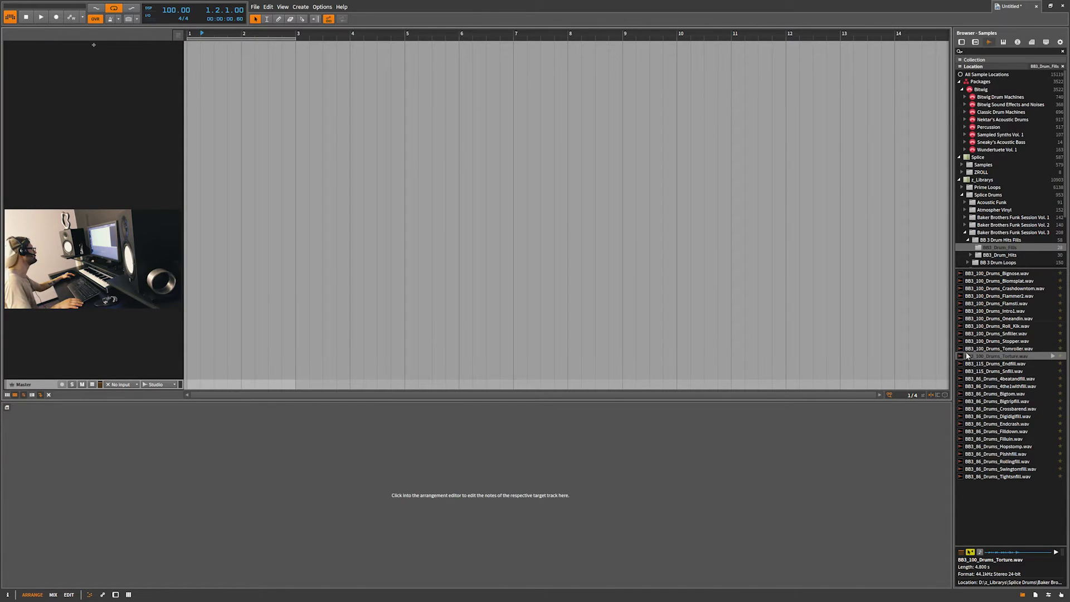
drag(959, 356, 189, 46)
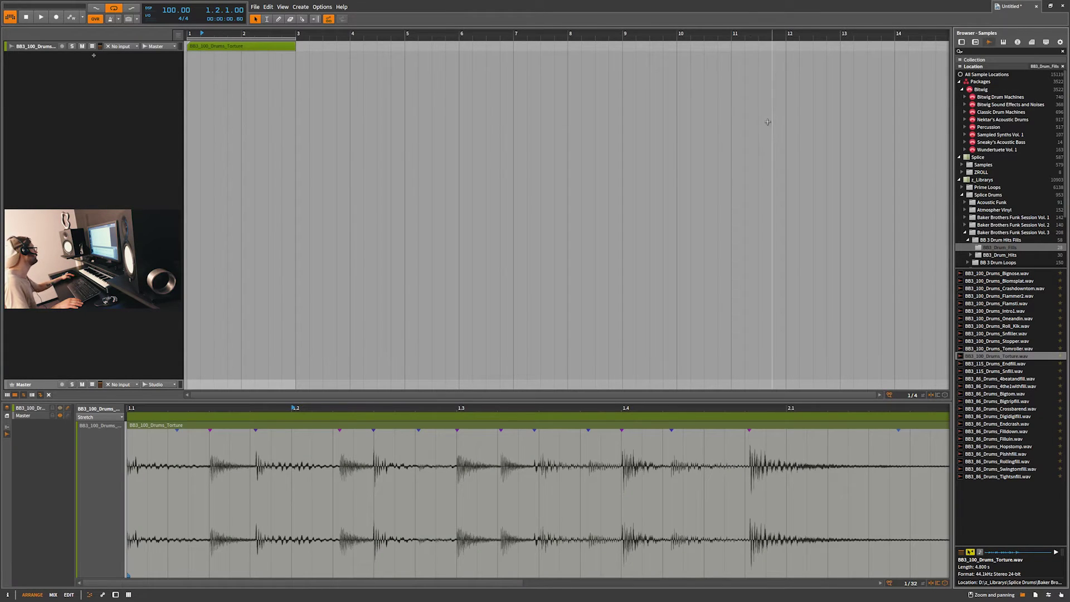
click(1026, 596)
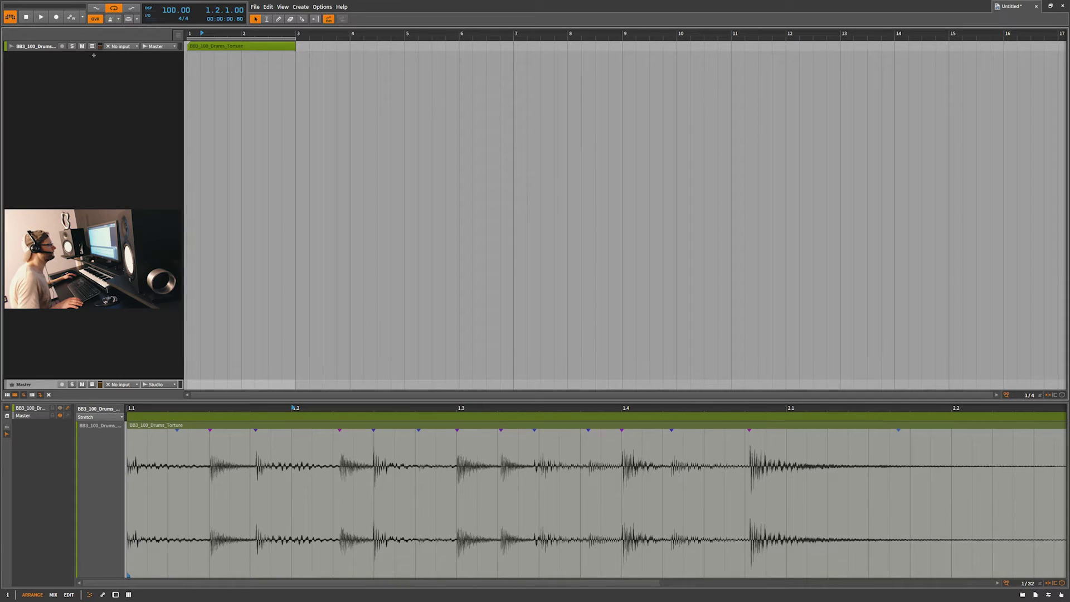
- Preview double-height tracks and the drum track's volume automation lane, and restore the compact track view
click(32, 395)
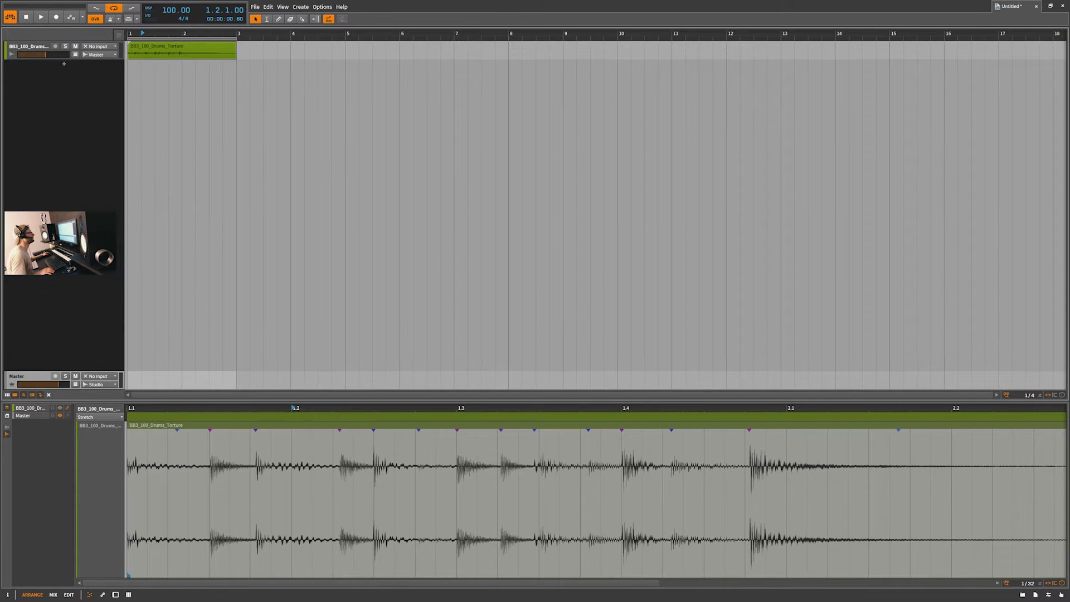
click(32, 395)
click(32, 395)
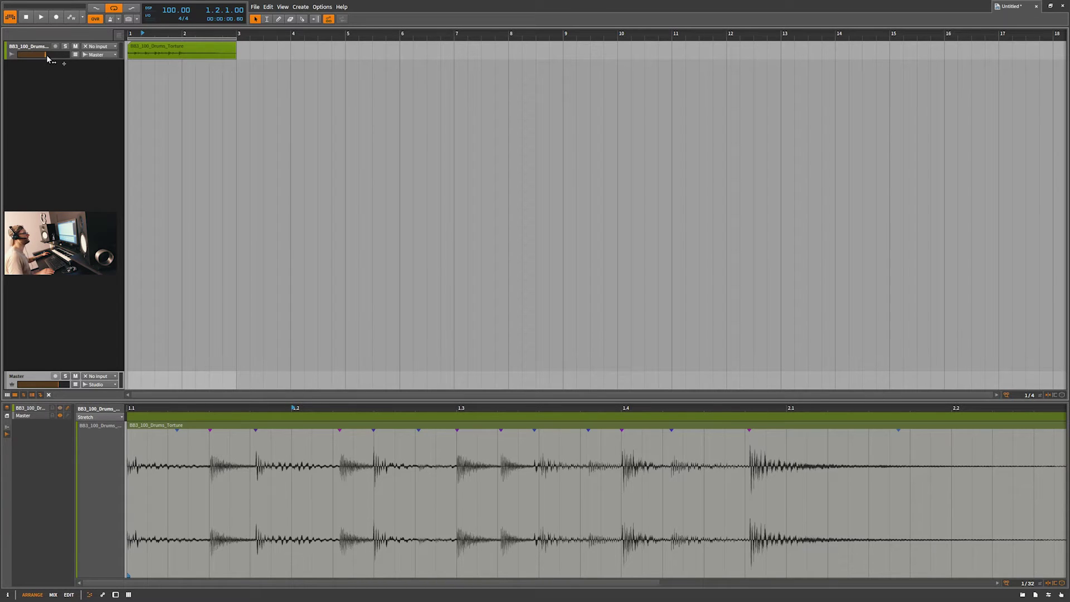
click(75, 55)
mouse_move(77, 85)
mouse_down()
mouse_move(76, 186)
mouse_move(84, 55)
mouse_move(80, 193)
mouse_move(92, 56)
mouse_move(83, 205)
mouse_move(81, 90)
mouse_up()
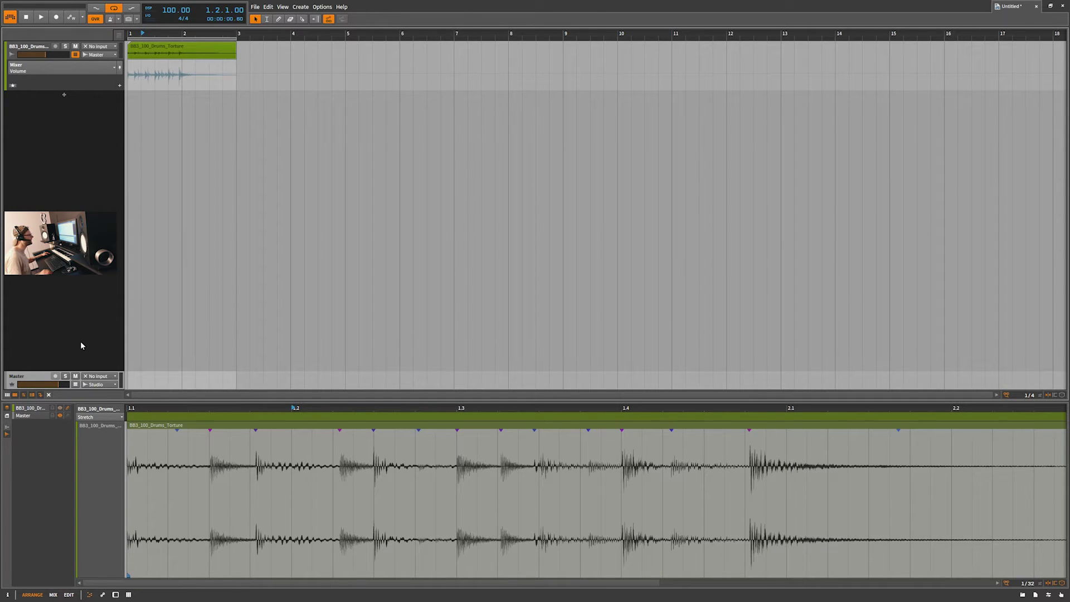
click(32, 394)
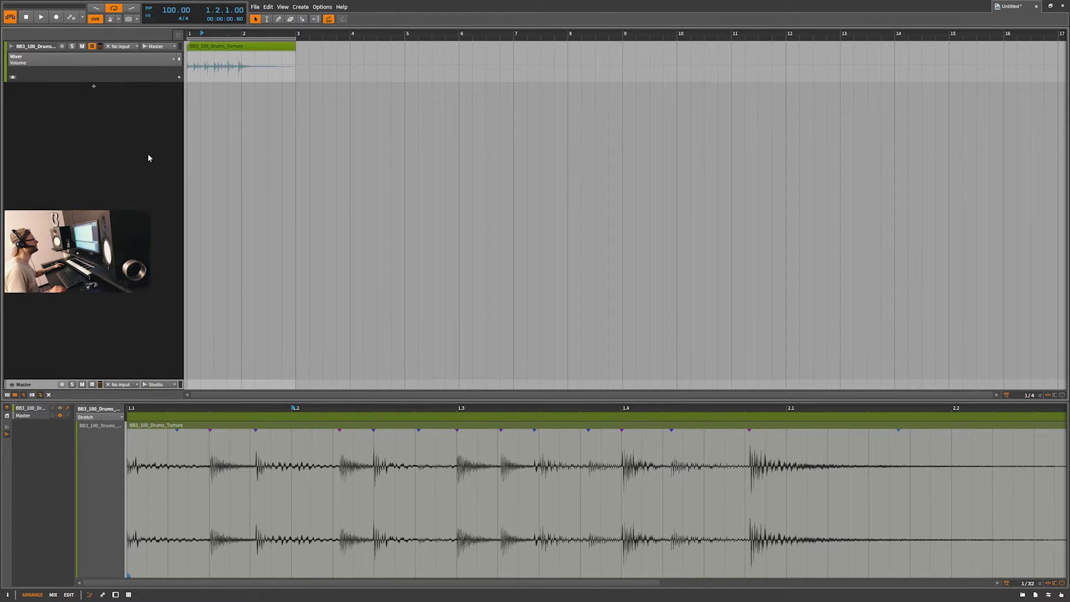
click(92, 47)
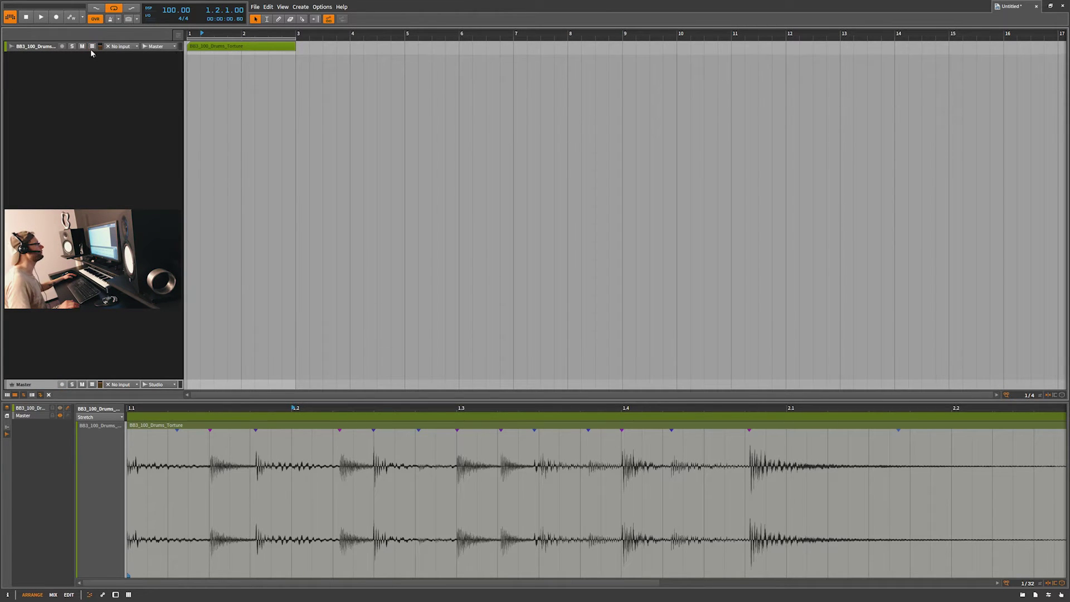
- Open the drum clip in the detail editor, turn off layered editing and show the inspector
double_click(260, 48)
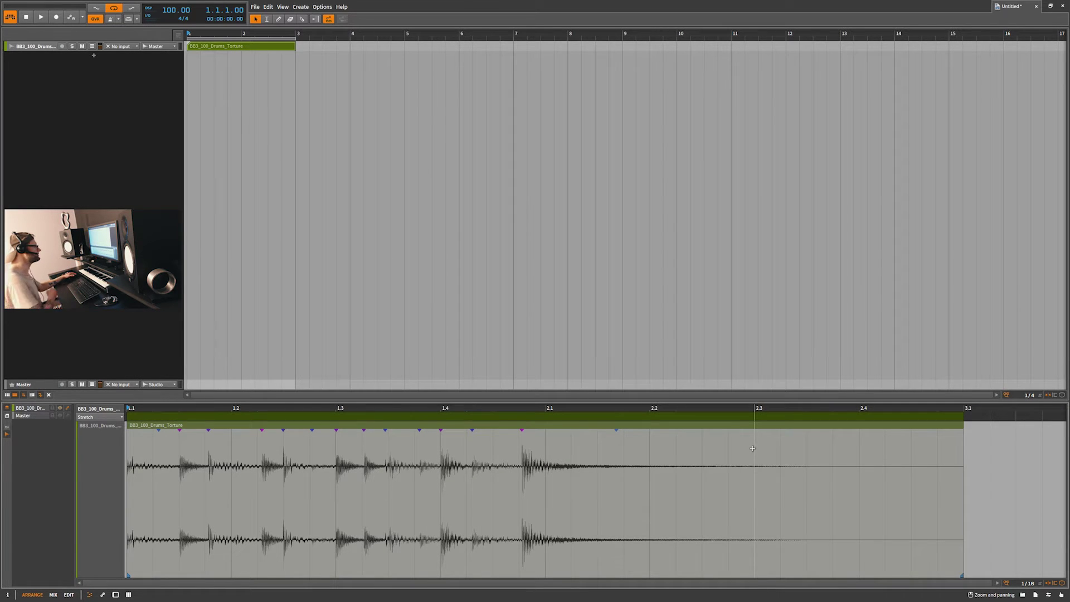
scroll(409, 474, up, 10)
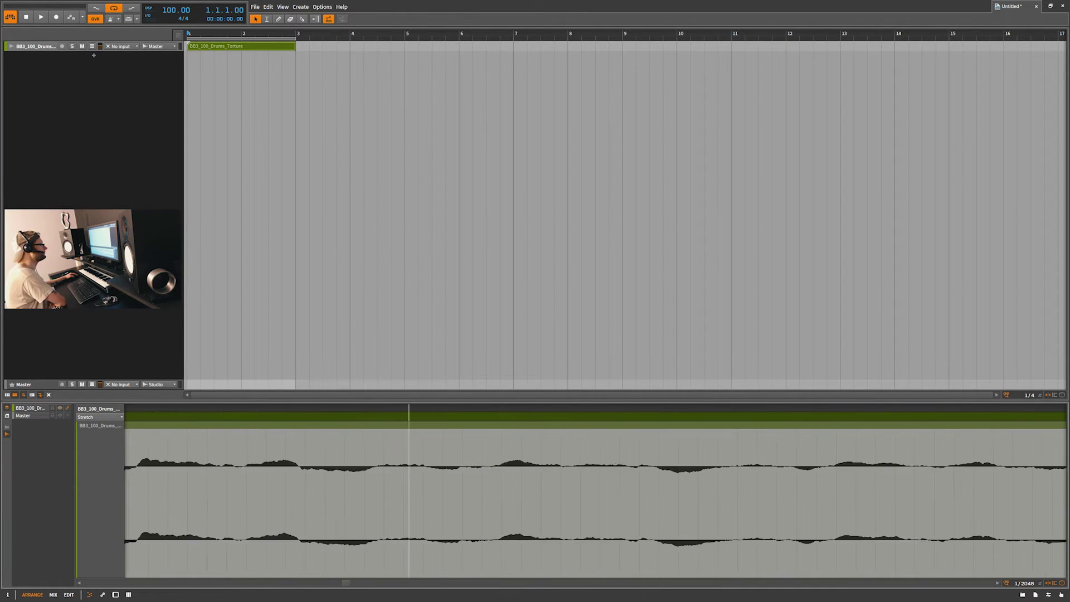
double_click(238, 48)
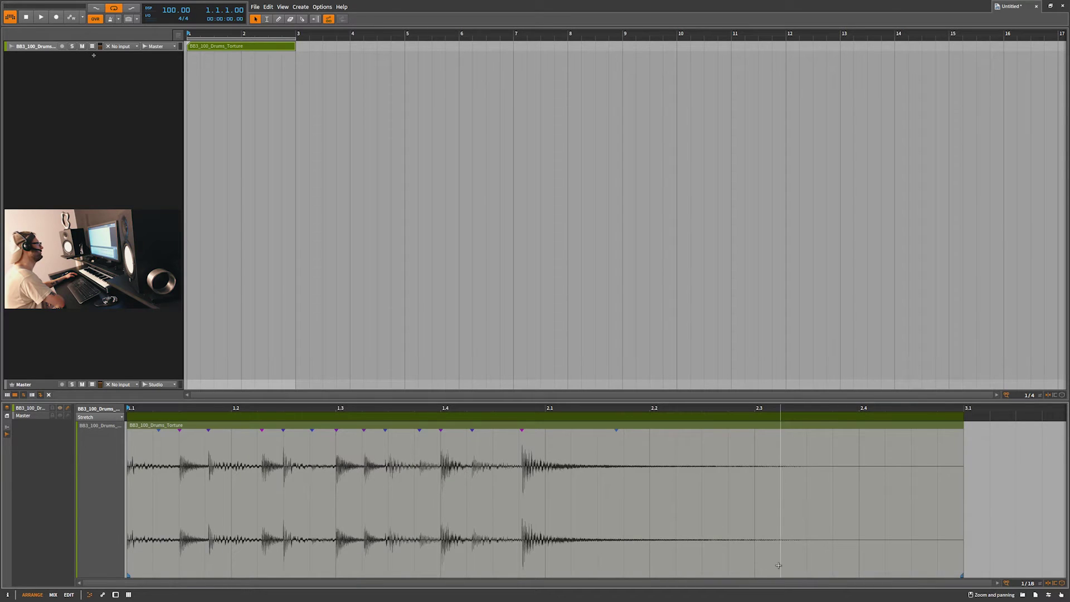
click(6, 408)
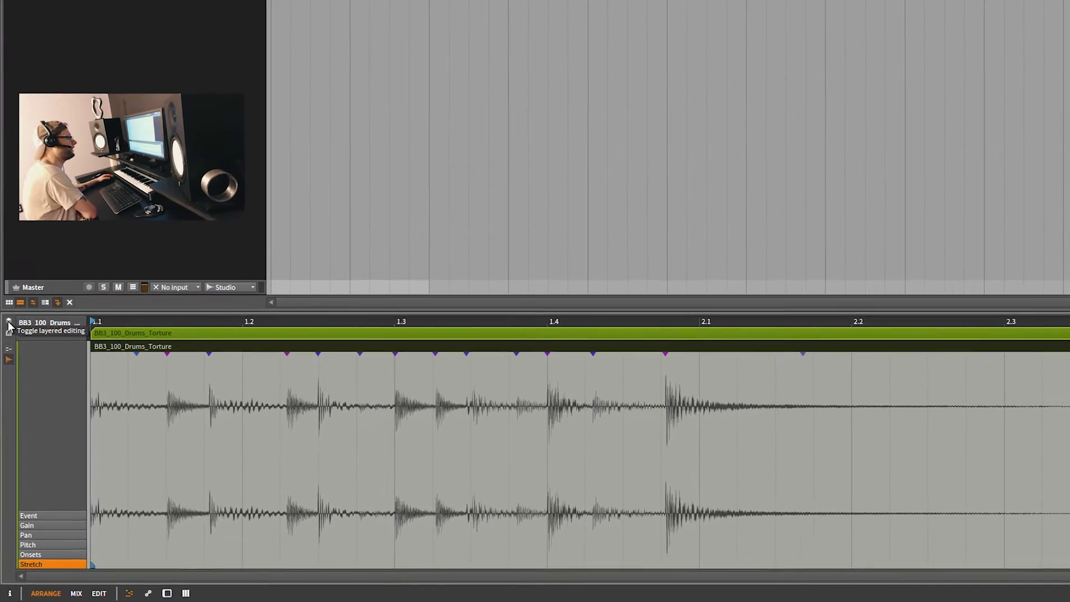
key(i)
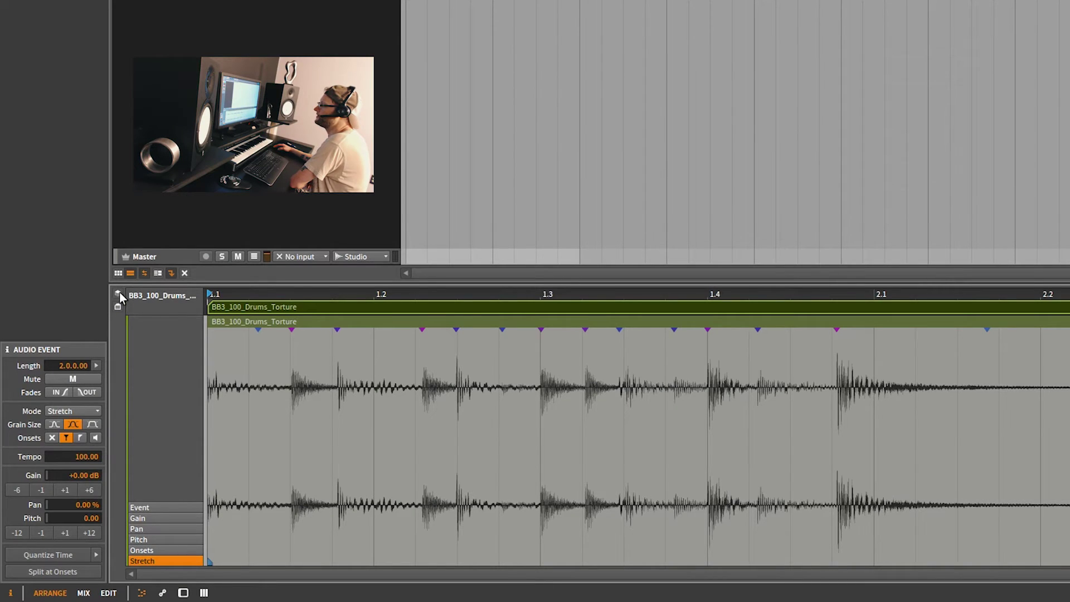
- Switch the detail editor from track to clip content and shorten the drum clip's loop to end at 1.3
click(314, 306)
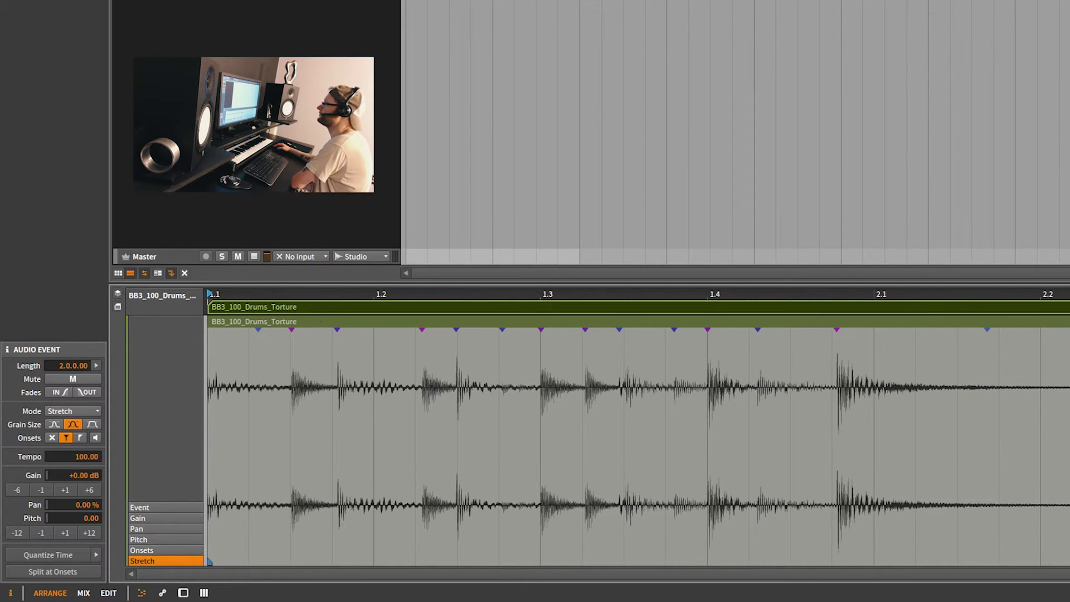
click(118, 307)
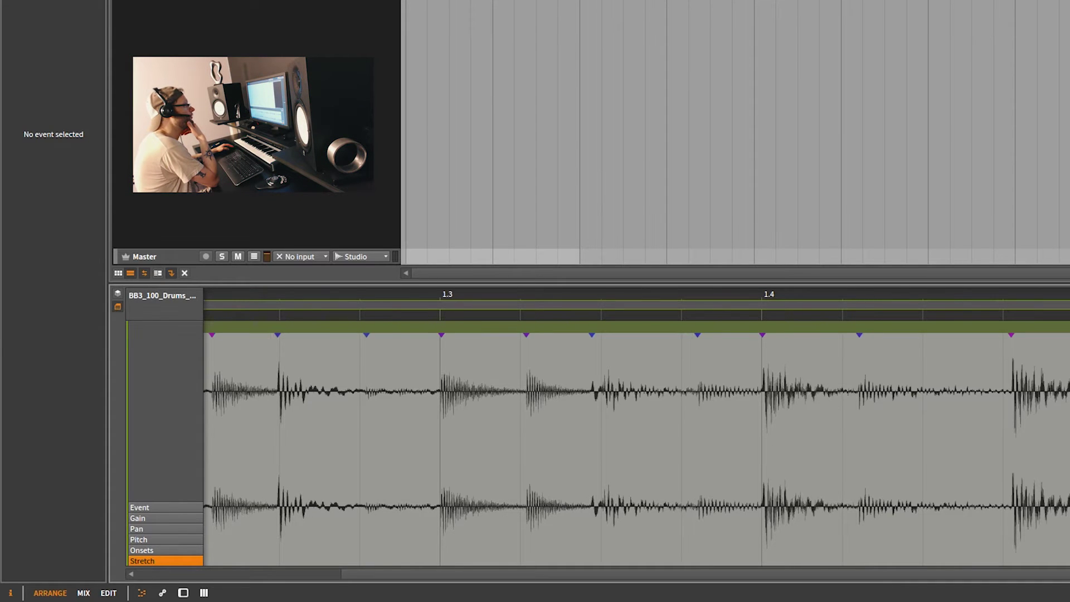
key(shift+z)
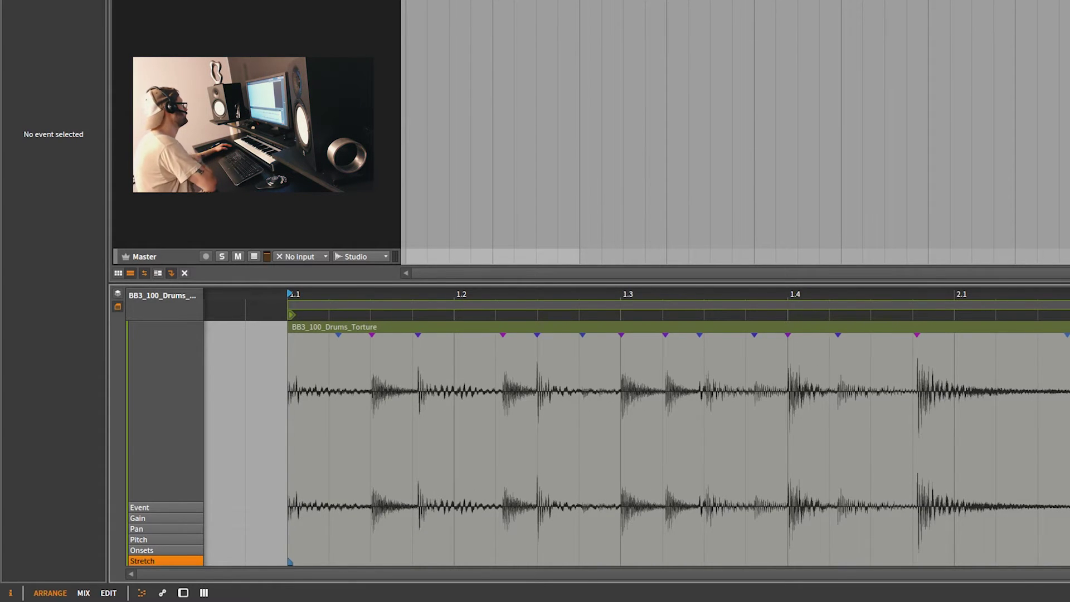
drag(1061, 426, 629, 426)
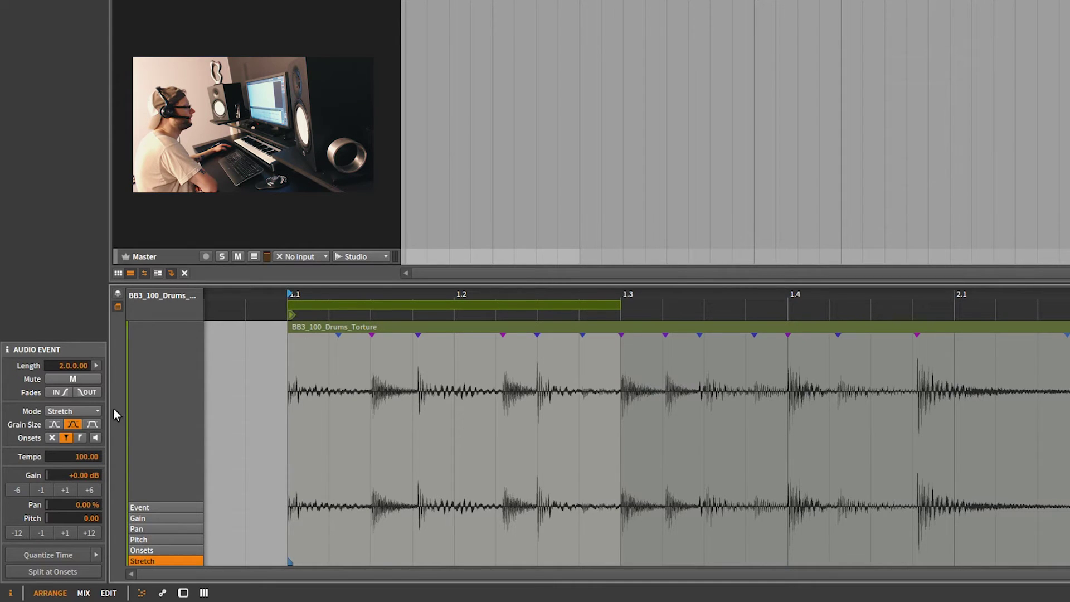
- Examine the clip's Event, Gain, Pan, Pitch, Onsets and Stretch views in the detail editor, ending on Event
click(151, 515)
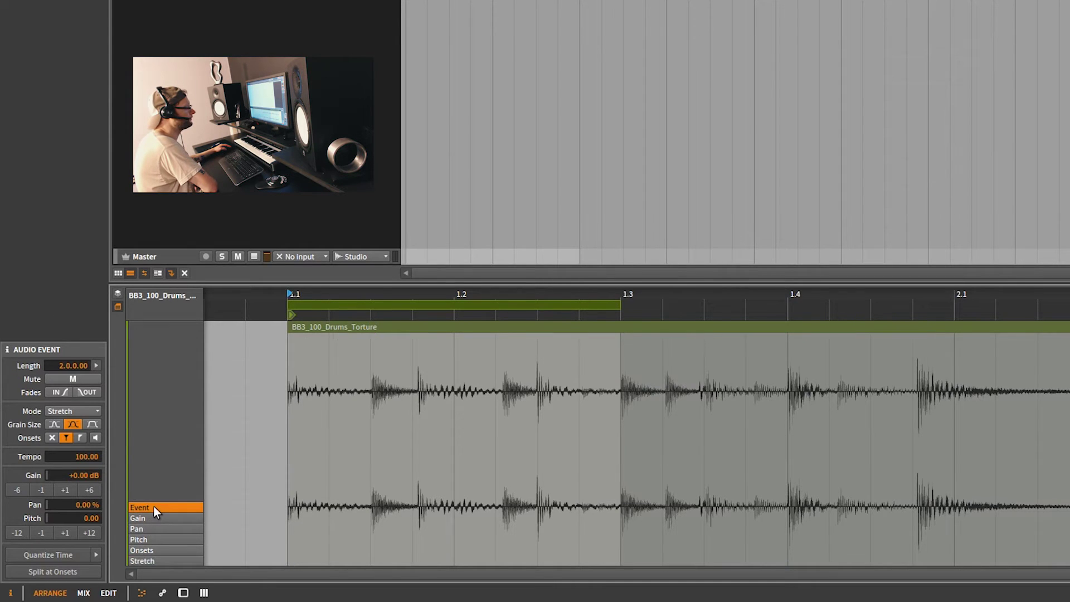
click(149, 529)
click(149, 539)
click(148, 549)
click(152, 560)
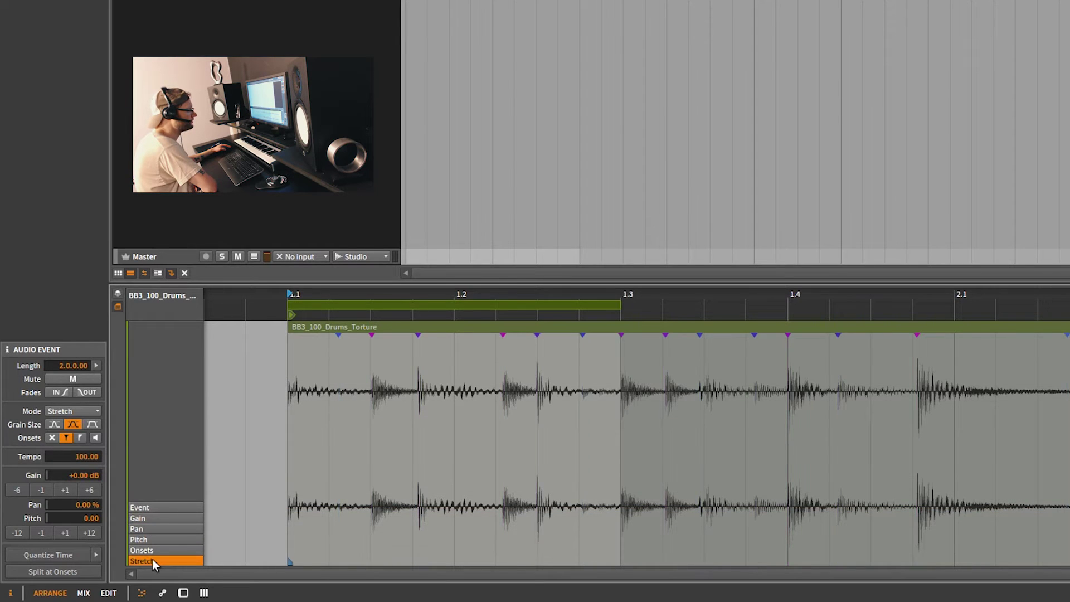
click(155, 550)
click(159, 539)
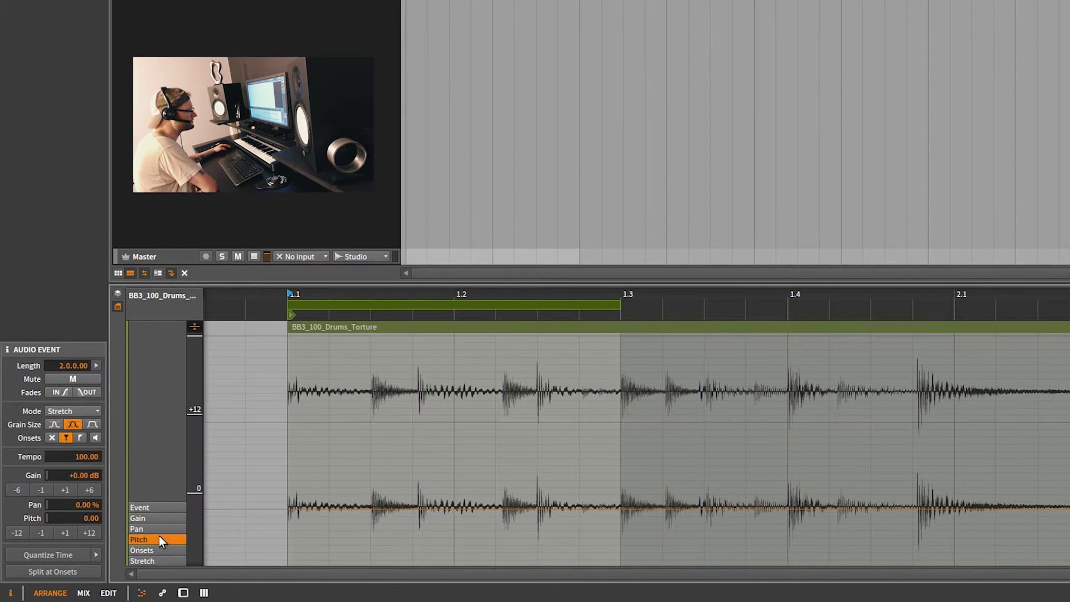
click(159, 528)
click(161, 518)
click(163, 507)
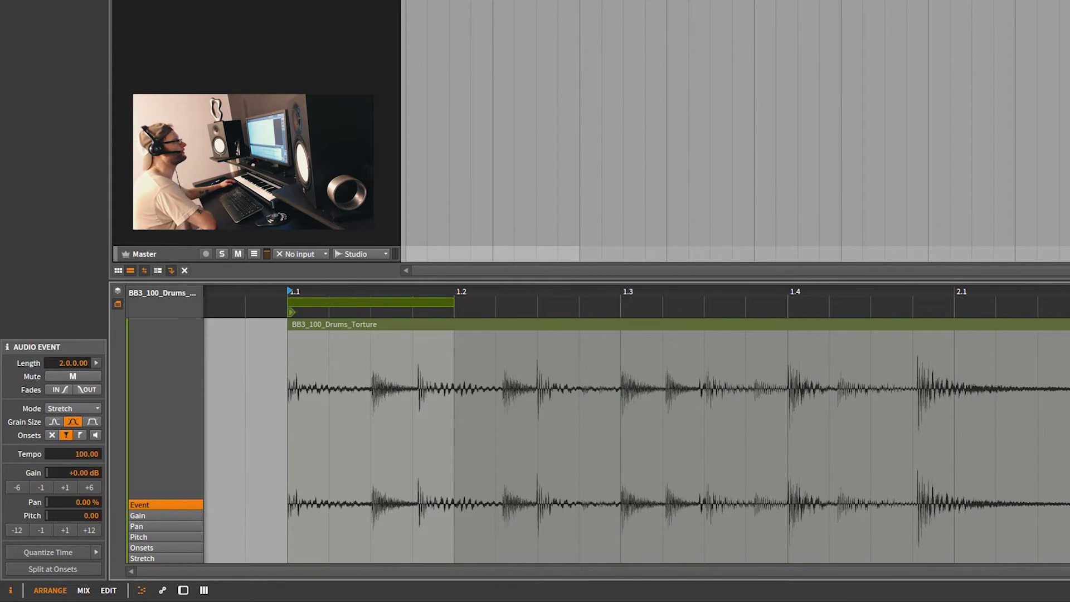
- Play the arrangement and extend the arranger loop region past the drum clip to a length of 4.1.0.00
click(65, 25)
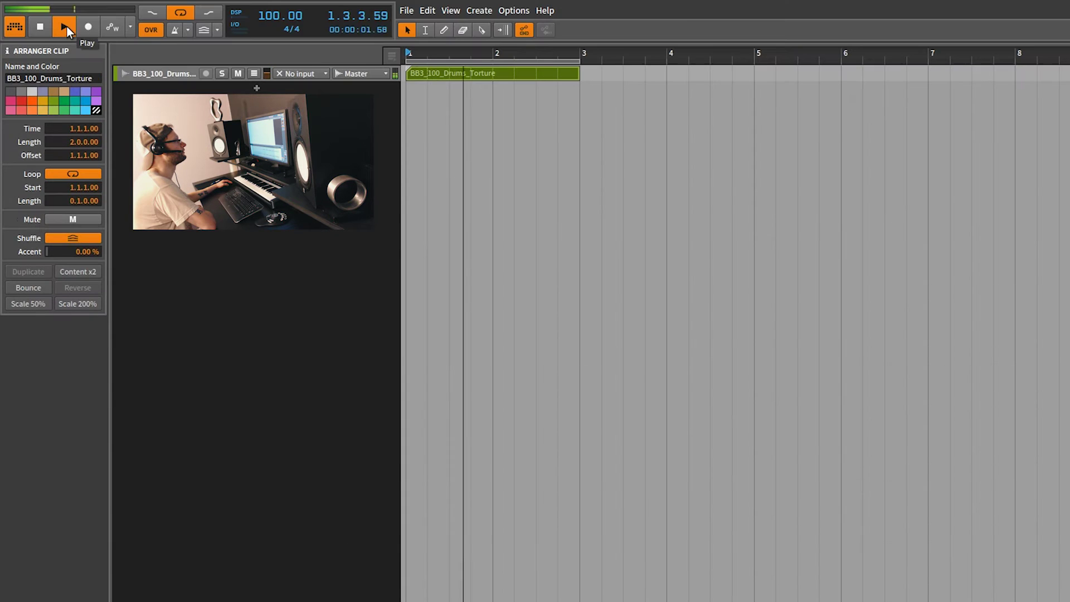
drag(580, 58, 767, 39)
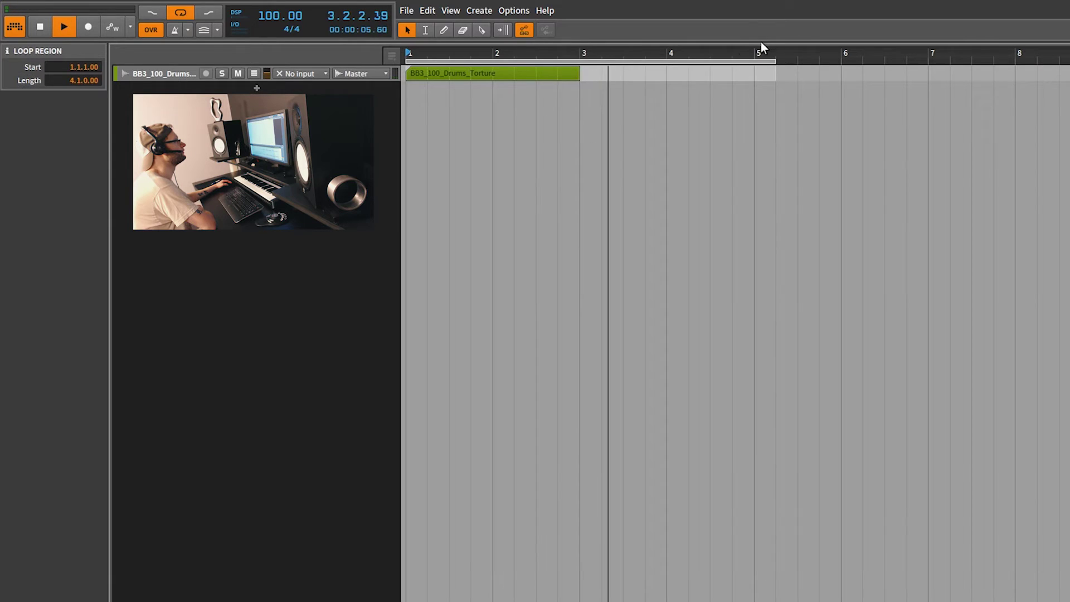
- Select the drum clip and set its loop length to 1.1.0.00 in the clip content view
click(560, 73)
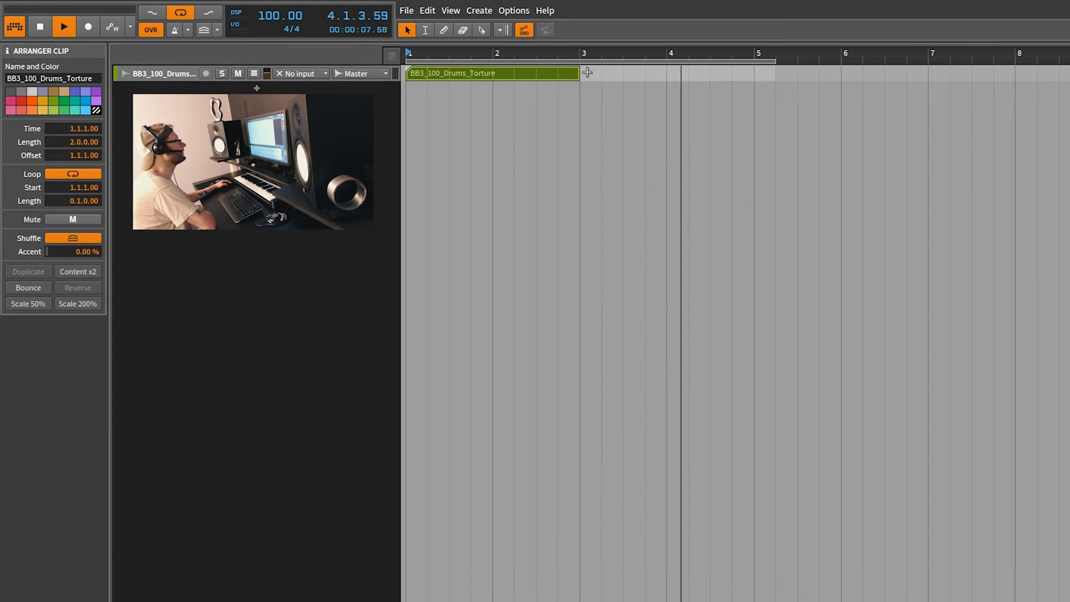
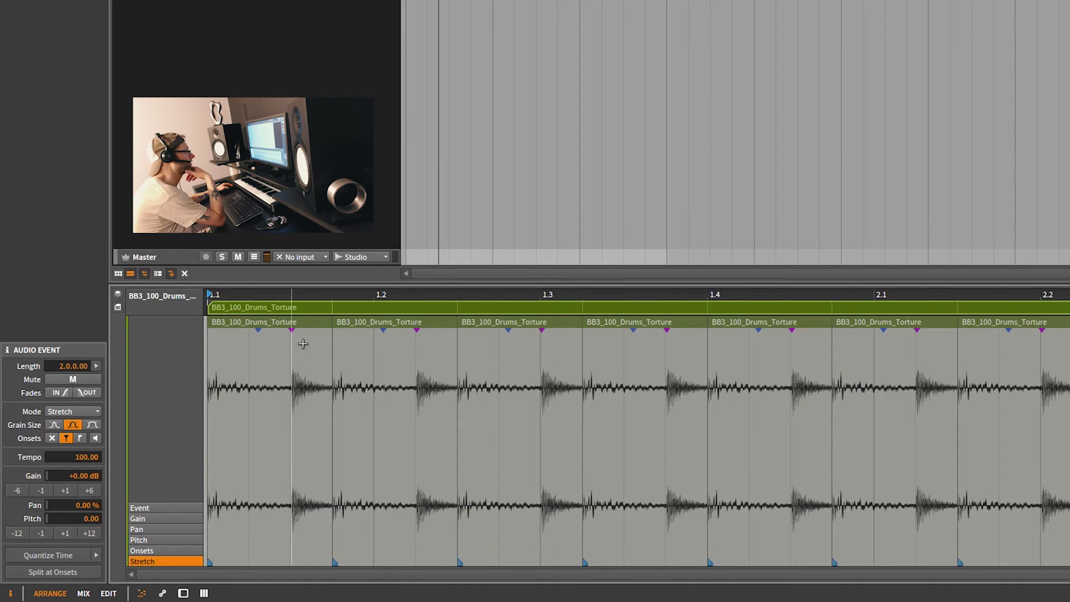
click(315, 309)
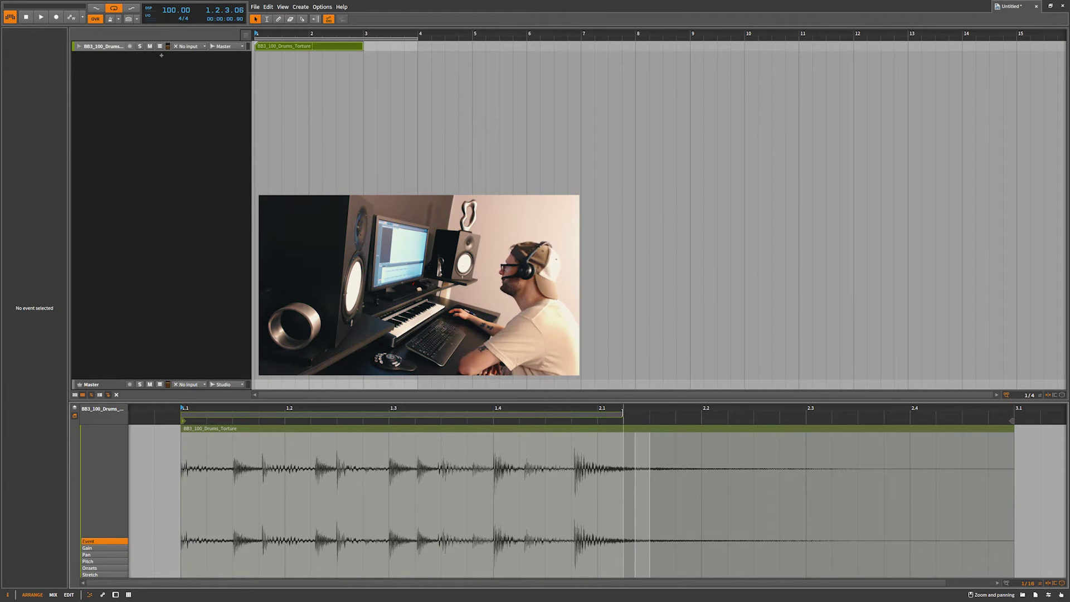
drag(622, 412, 694, 425)
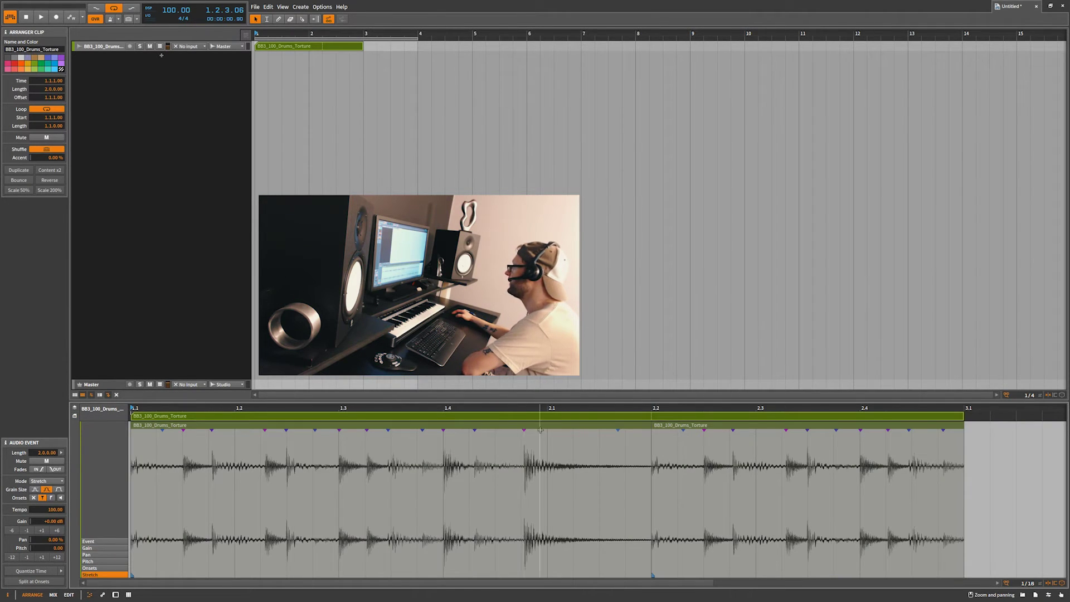
- Show the Event view of the clip's content and shorten the clip's loop length to 0.2.0.00
click(89, 541)
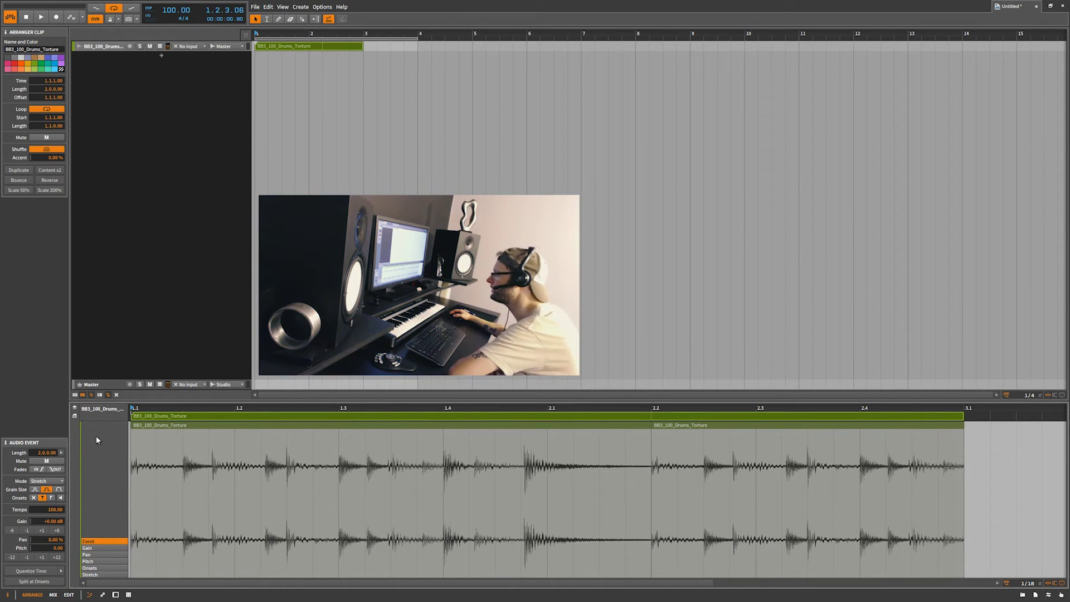
click(76, 409)
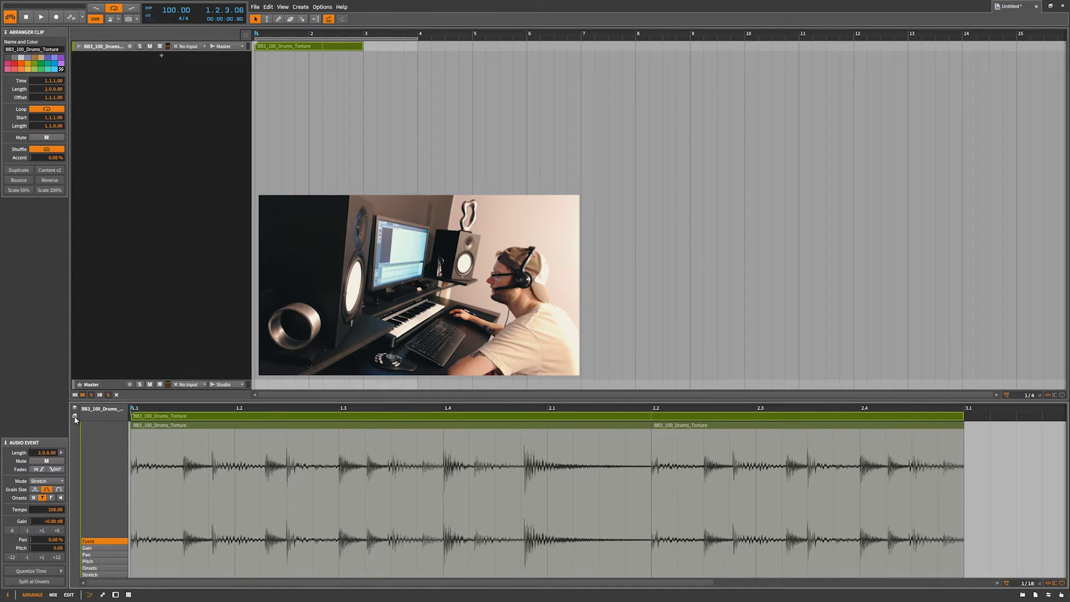
click(75, 415)
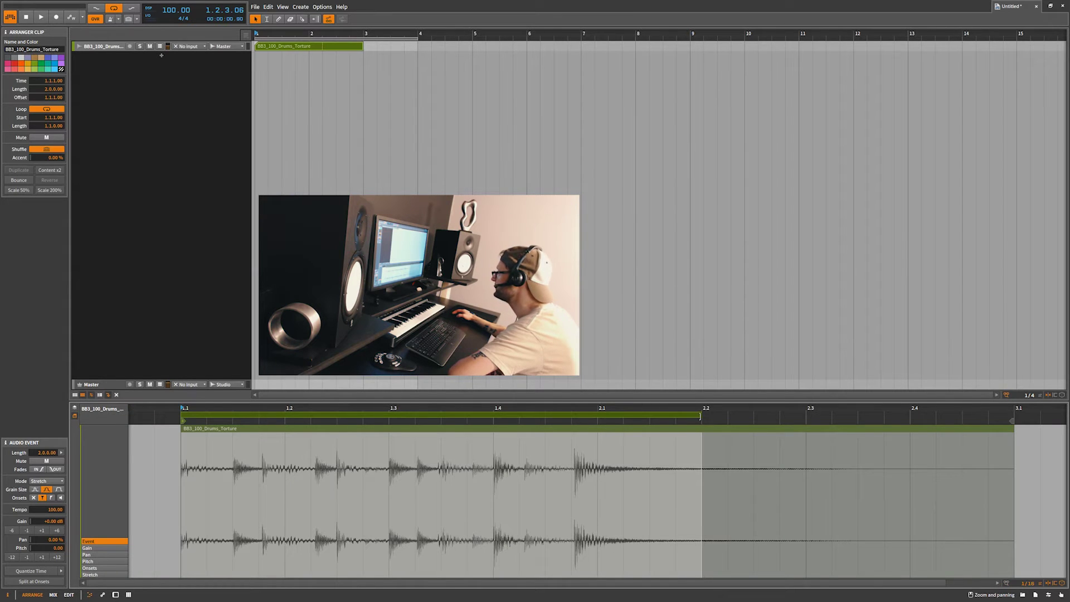
drag(701, 413, 389, 413)
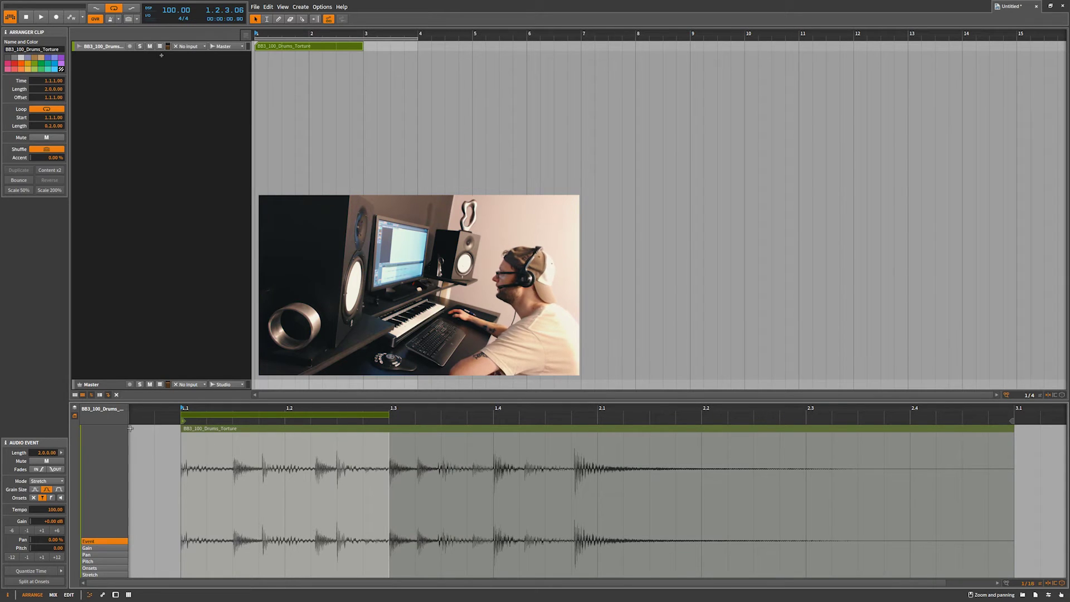
- View the looped drum clip on the arrangement timeline in the detail editor, select it, and return to its content view
click(76, 418)
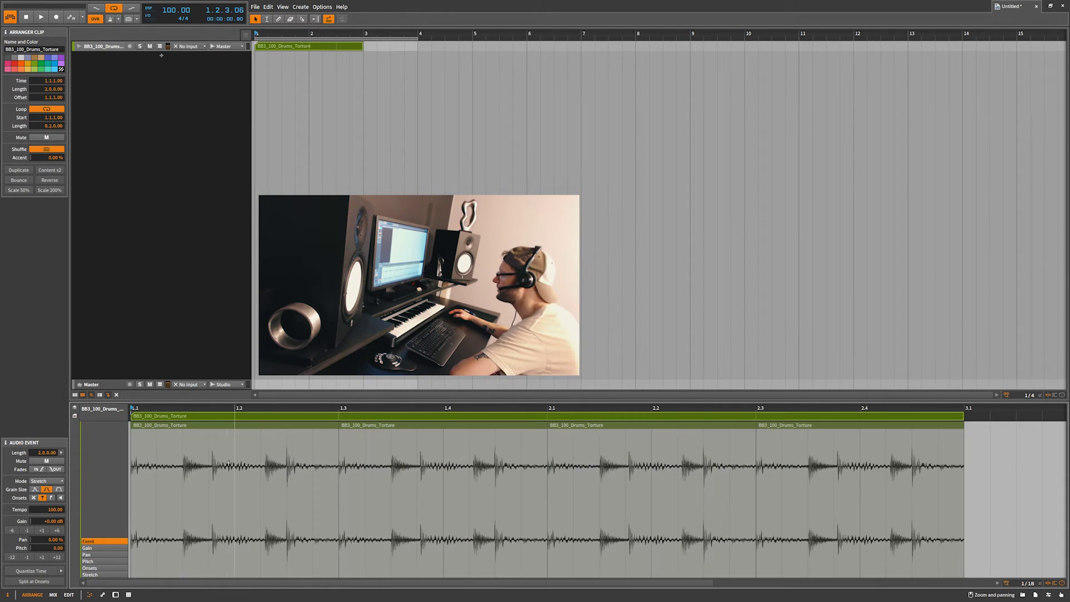
click(509, 415)
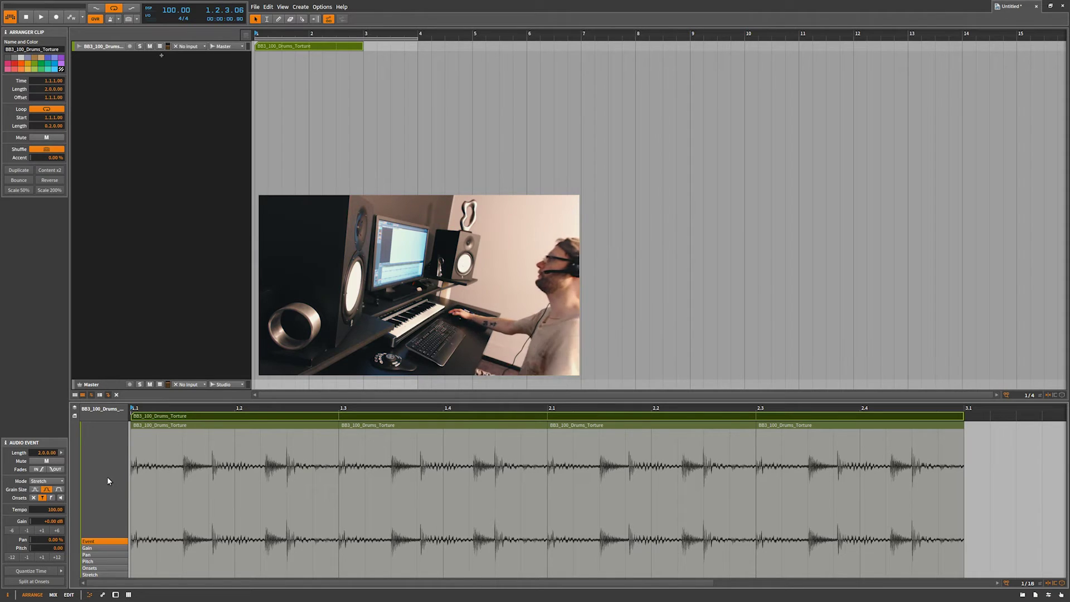
click(75, 416)
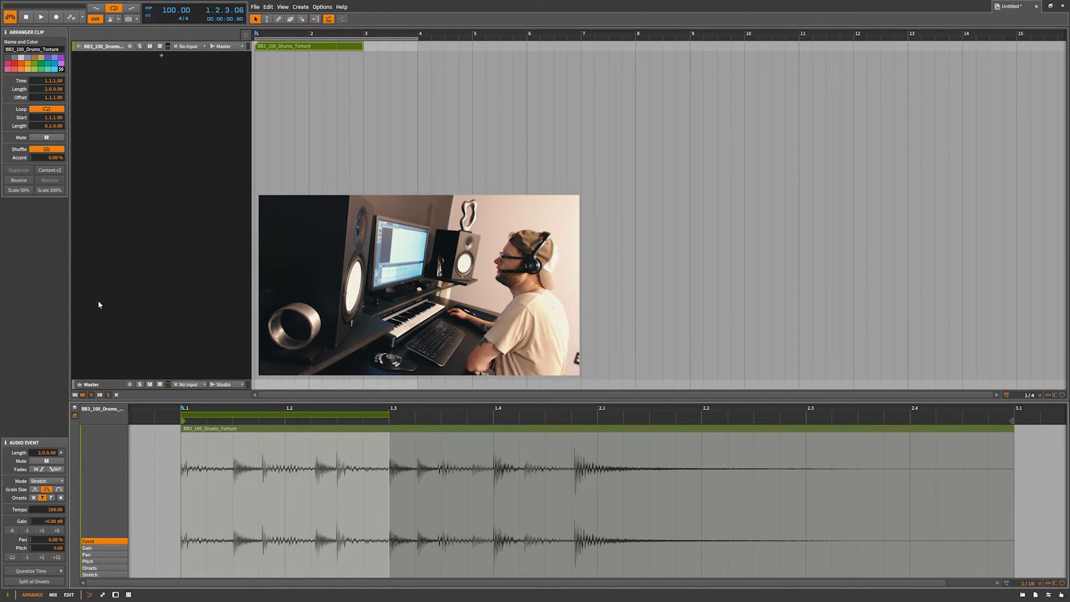
- Compare the inspector settings for the audio event and the clip by selecting each alternately, ending on the arrangement timeline view
click(242, 431)
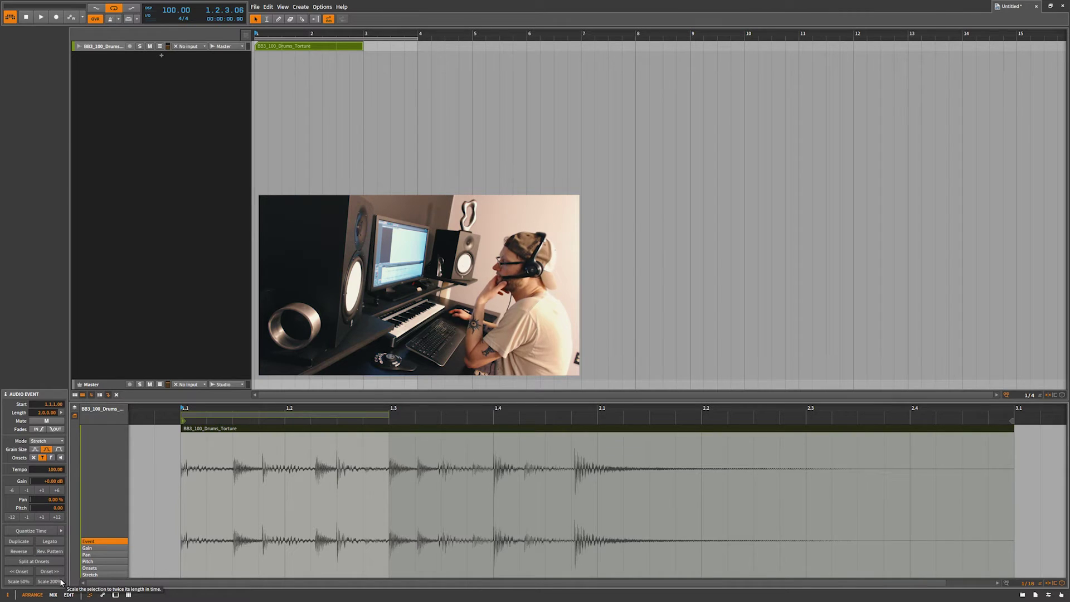
click(214, 411)
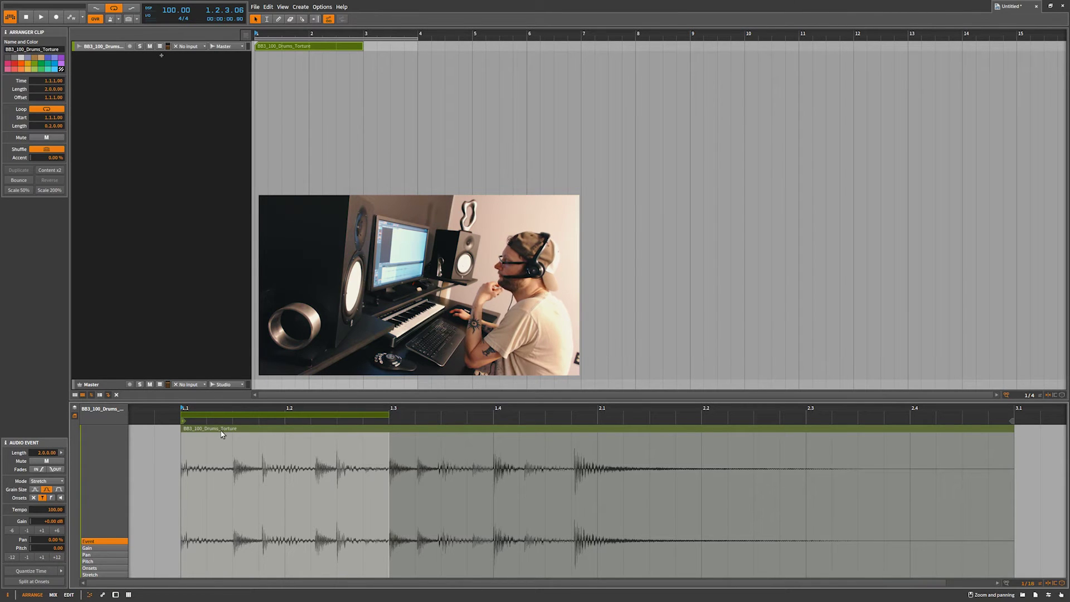
click(222, 433)
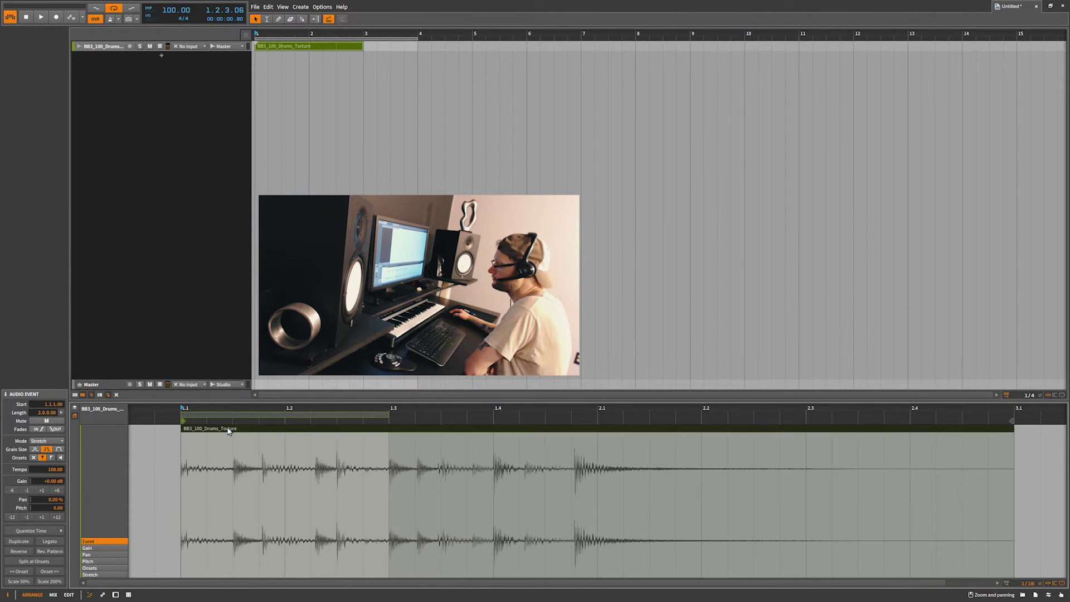
click(229, 413)
click(231, 430)
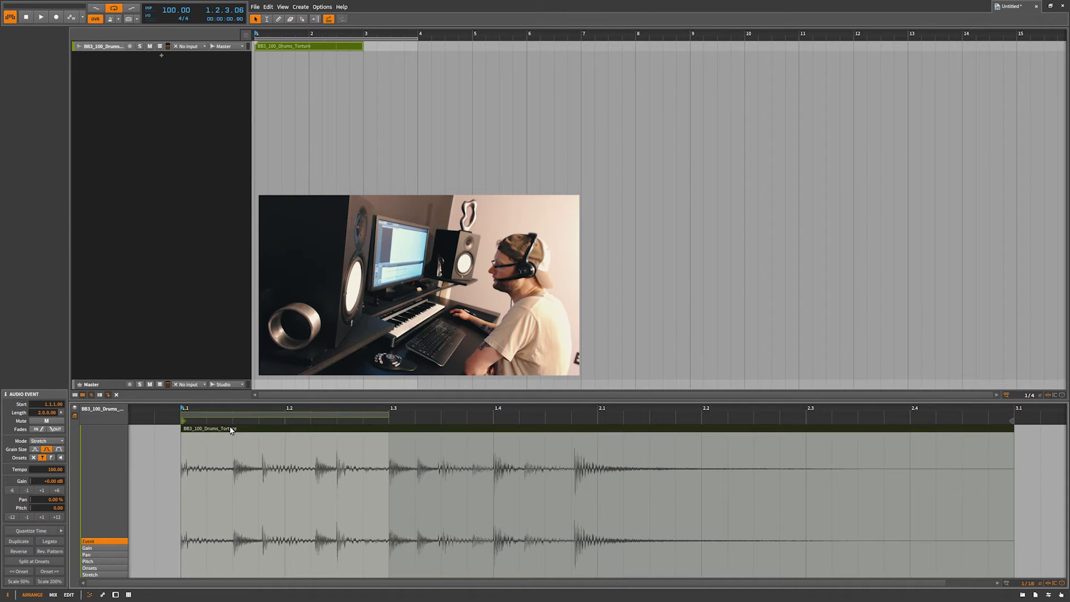
click(230, 413)
click(230, 414)
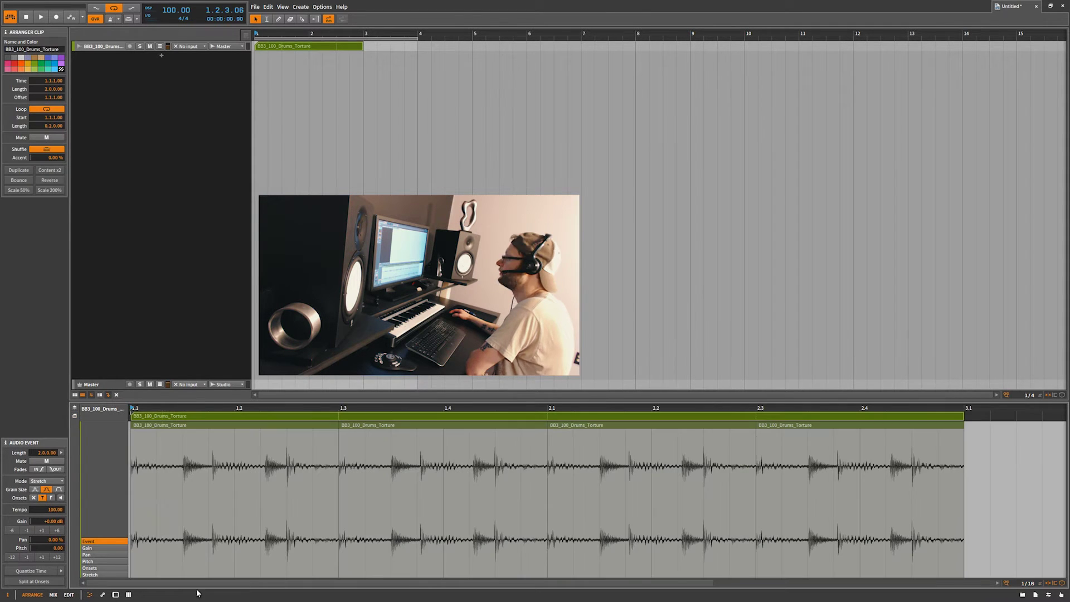
- Examine the clip and its first audio event in both the timeline and content views, and play the arrangement briefly from the timeline view
click(217, 416)
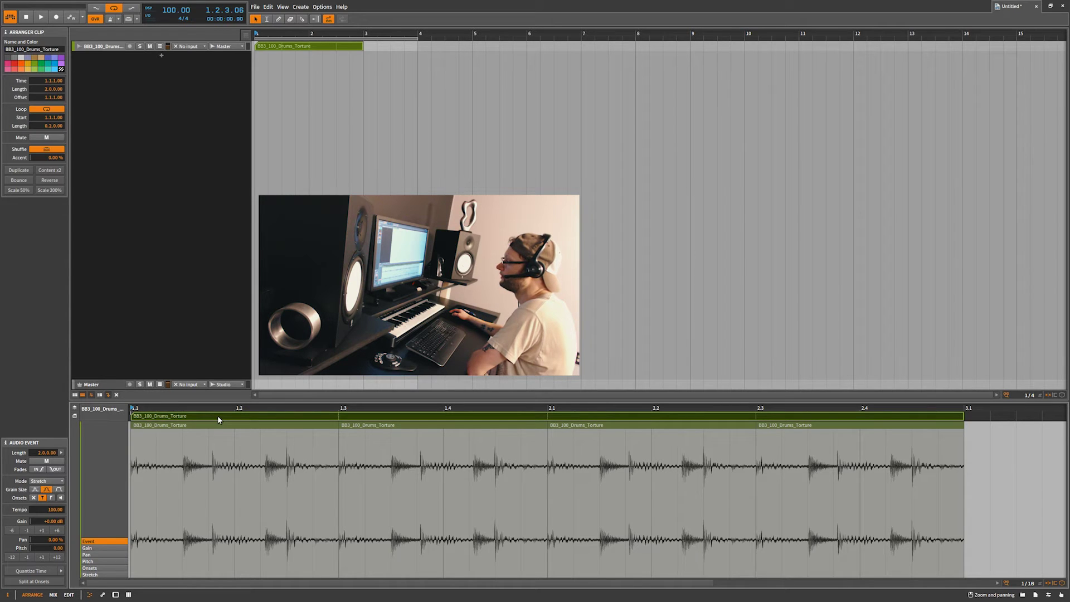
click(222, 426)
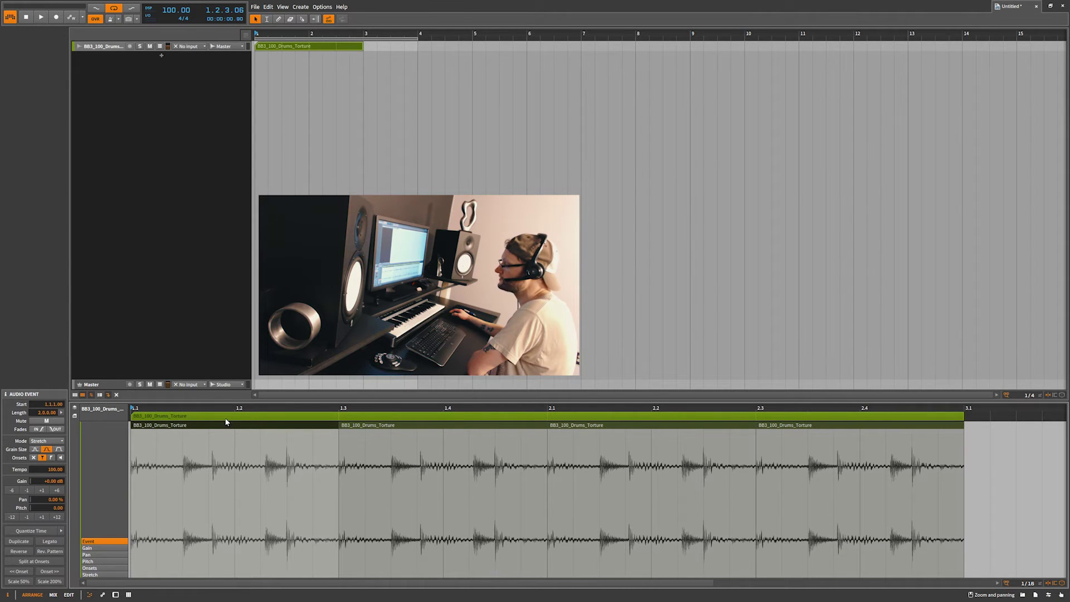
click(226, 417)
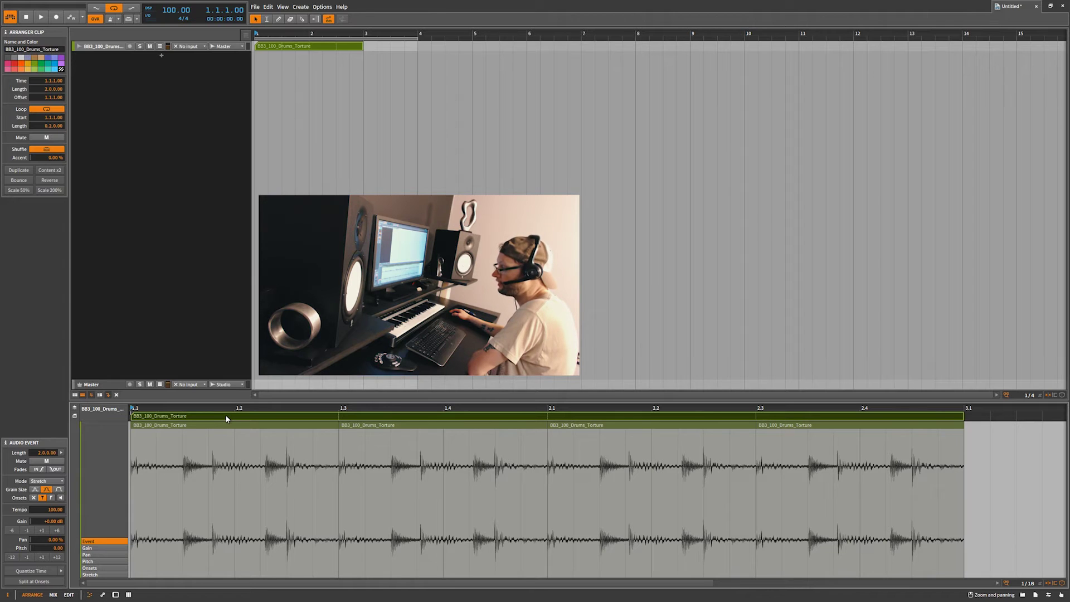
click(225, 415)
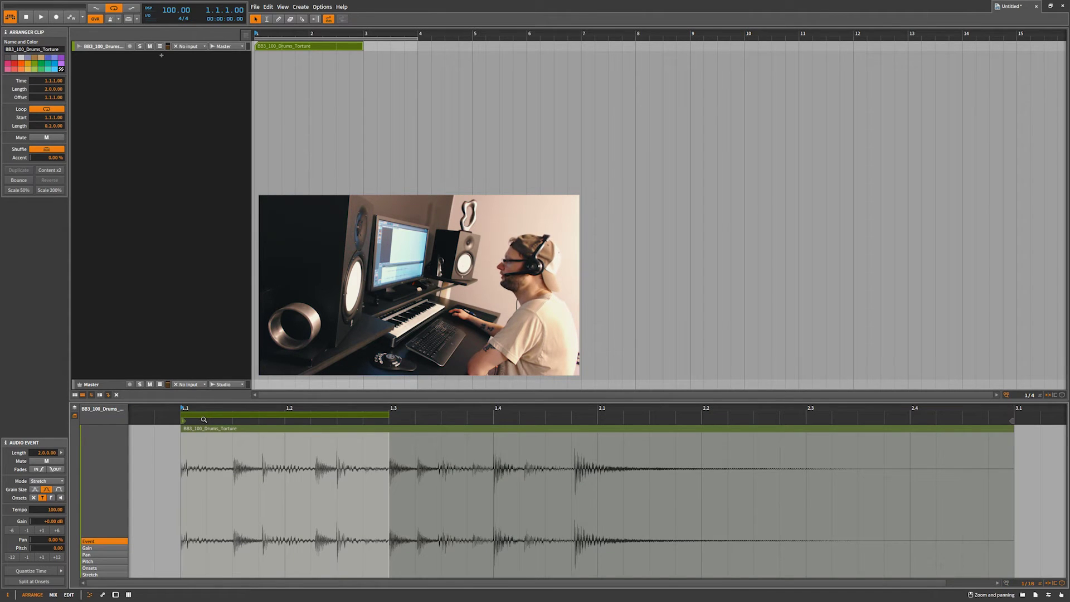
click(204, 429)
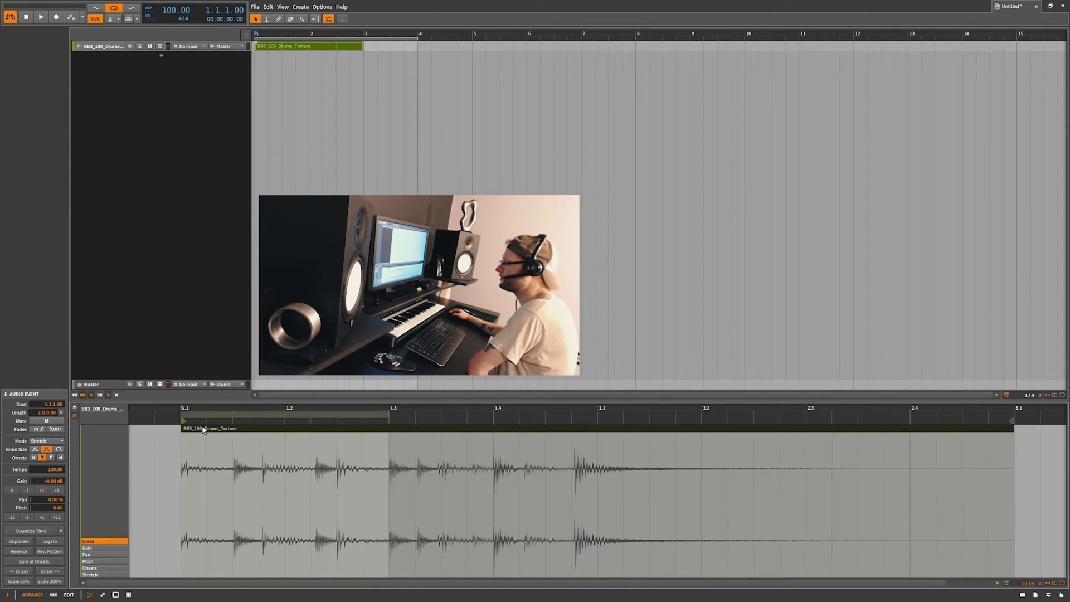
click(74, 418)
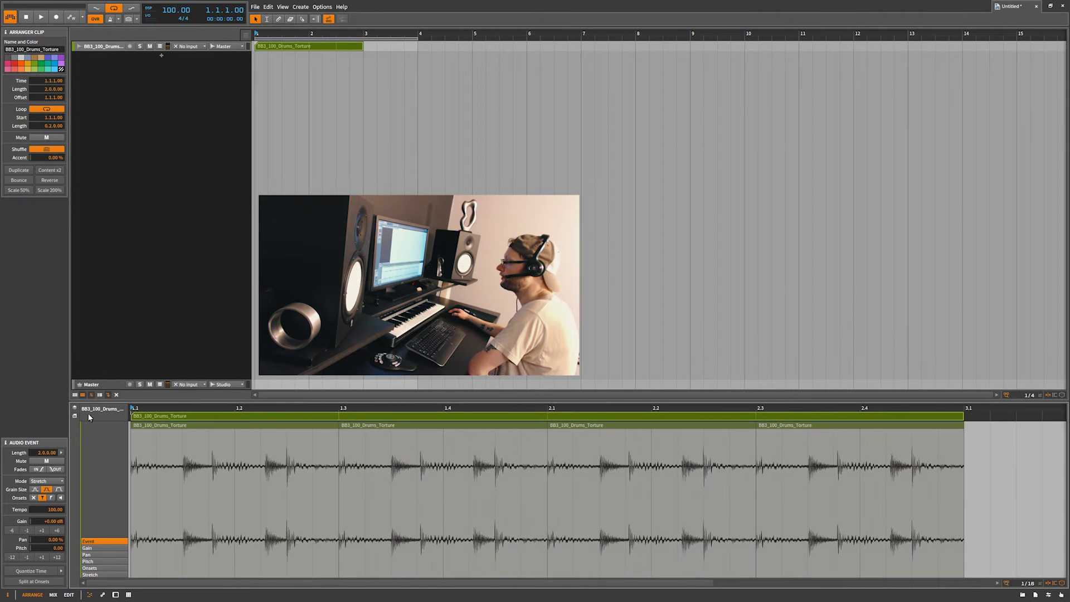
click(195, 428)
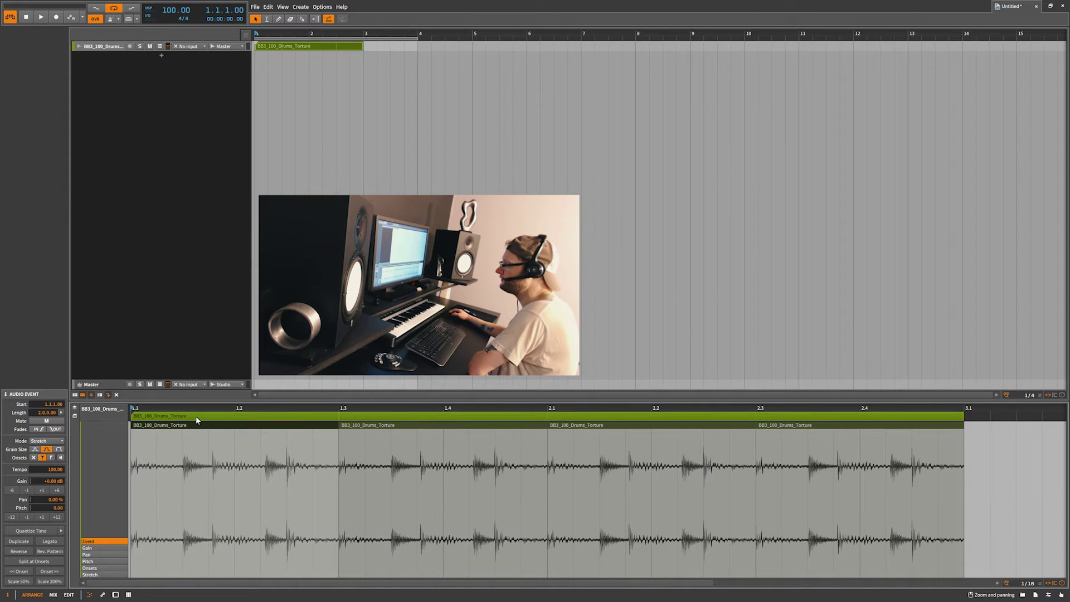
click(75, 417)
click(74, 417)
key(space)
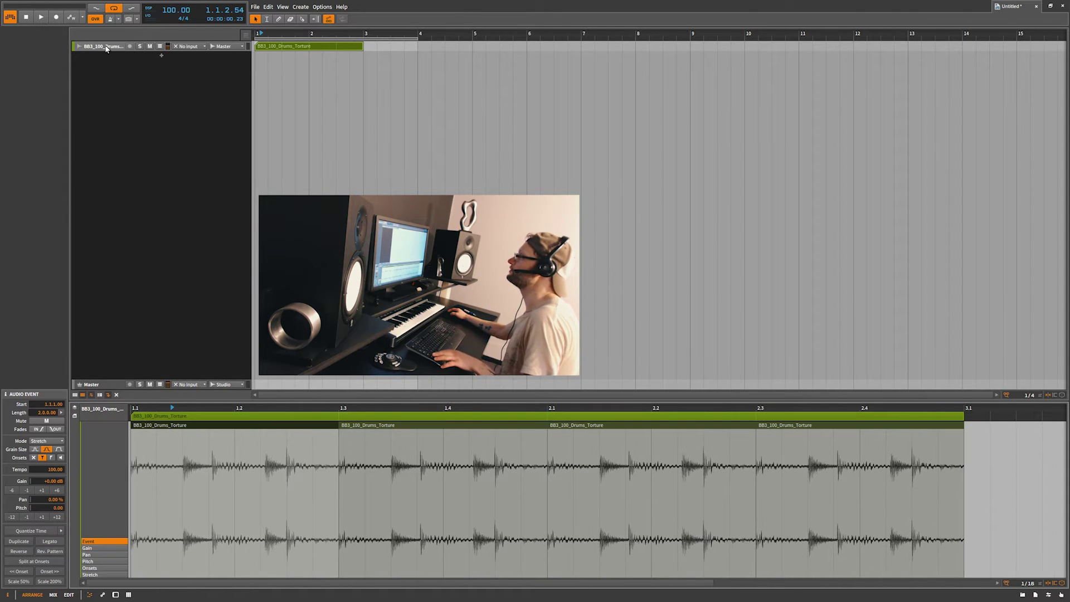
- Duplicate the drum track twice and show the stacked tracks' clips together in layered editing
click(107, 48)
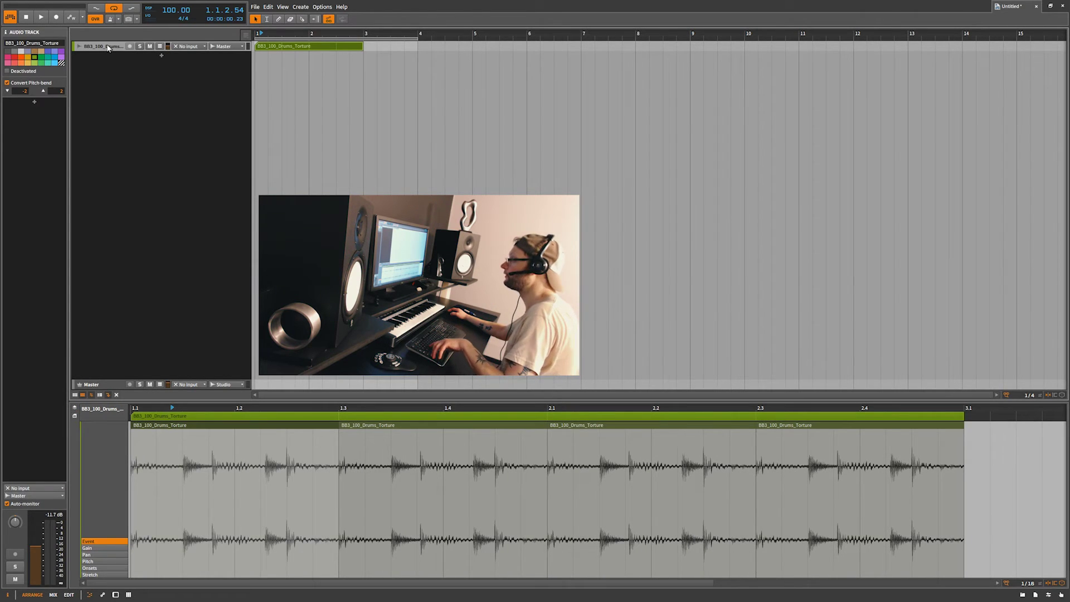
key(ctrl+d)
key(ctrl+d)
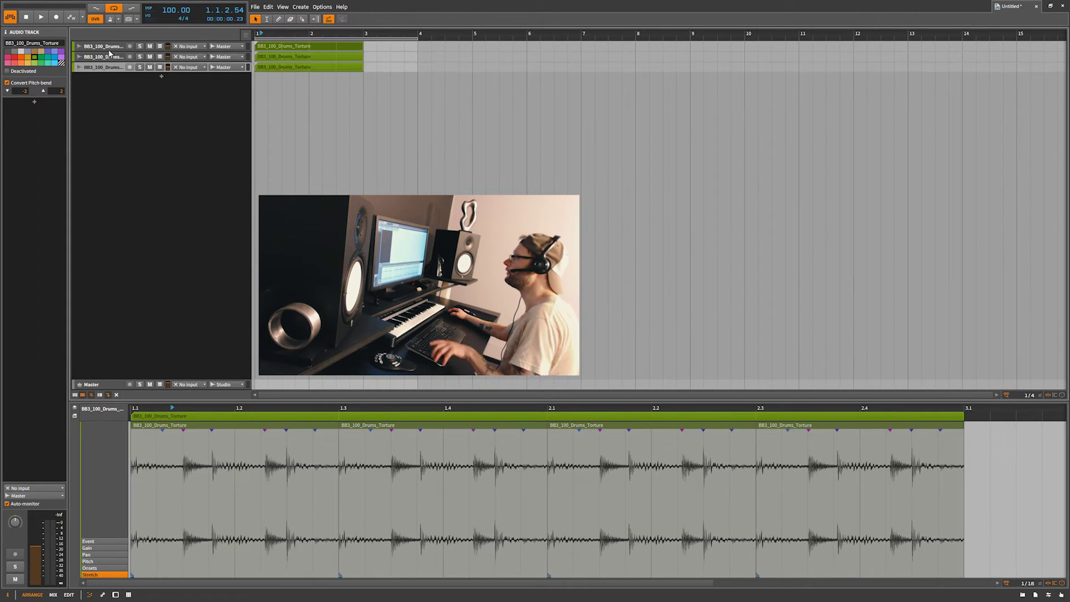
click(76, 408)
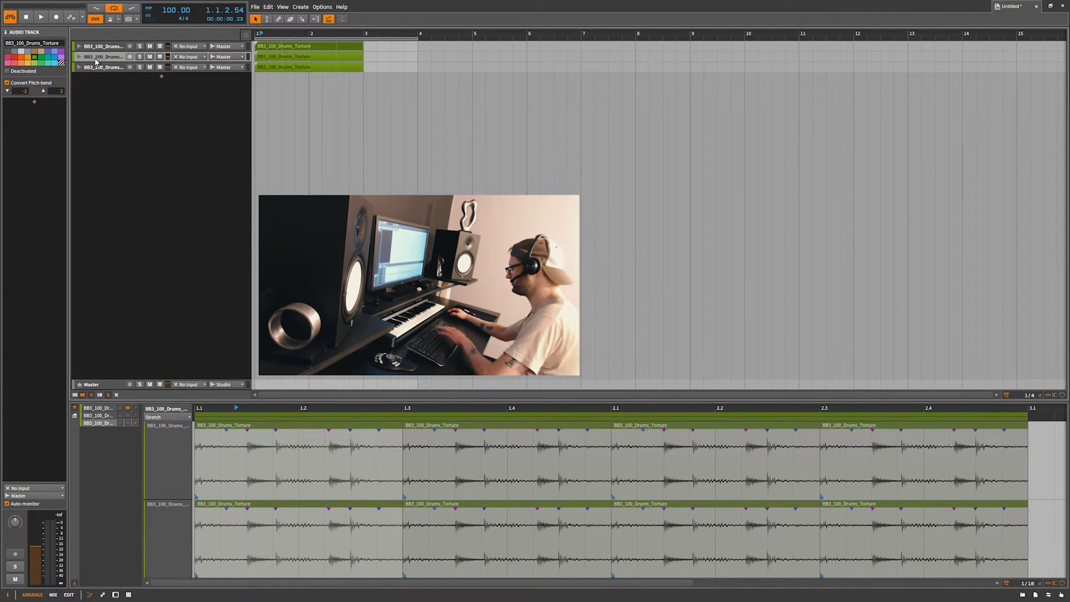
- Delete the two duplicated drum tracks, keeping only the original track
key(Delete)
key(Delete)
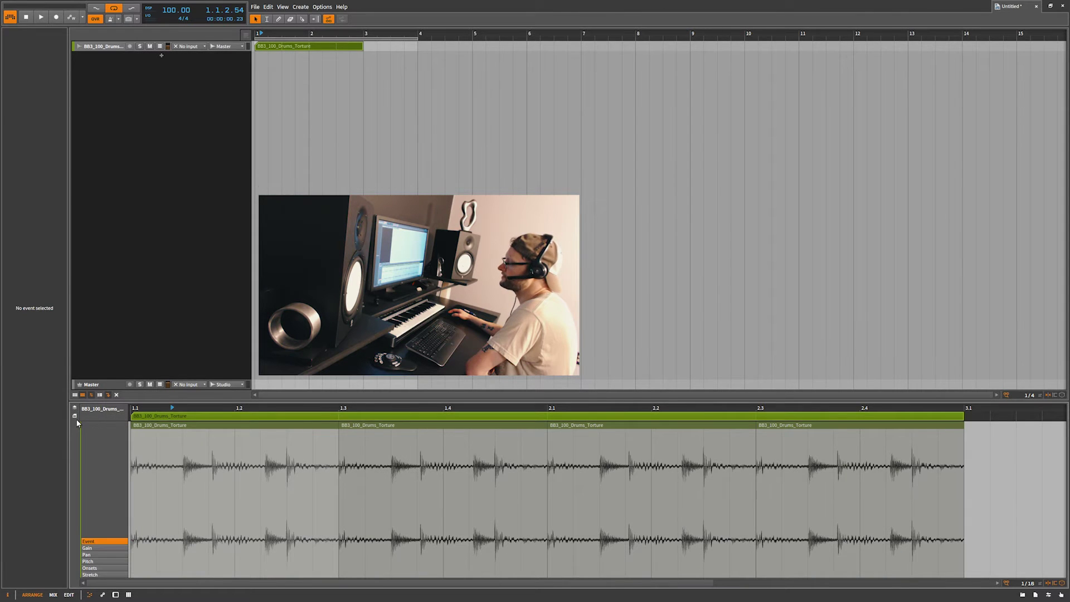
- Show the drum clip's content view and shorten its loop region to a single beat, from 1.1 to 1.2
click(75, 417)
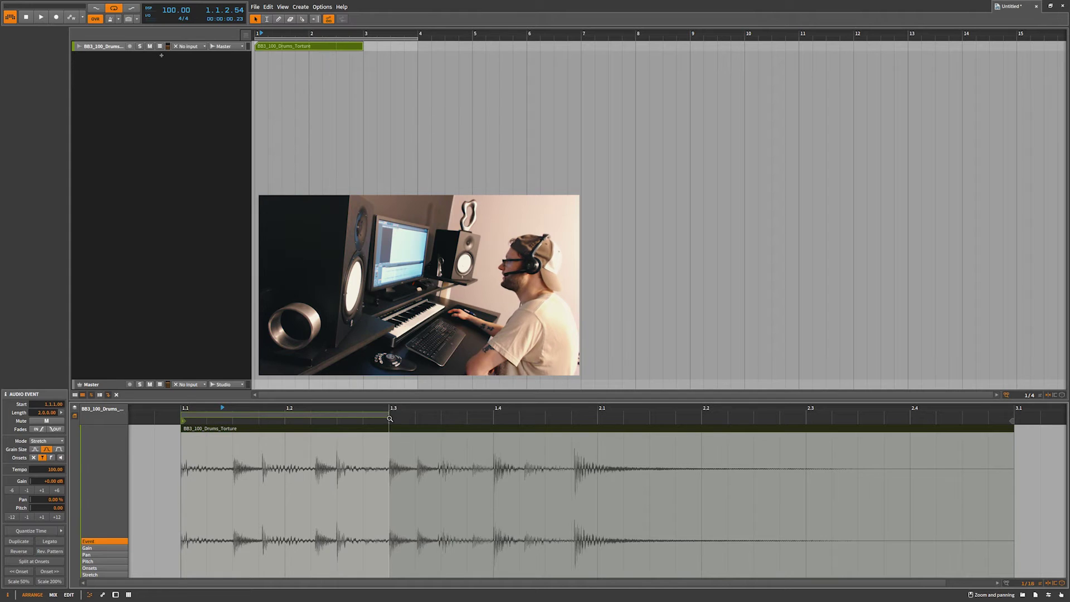
drag(387, 415, 493, 418)
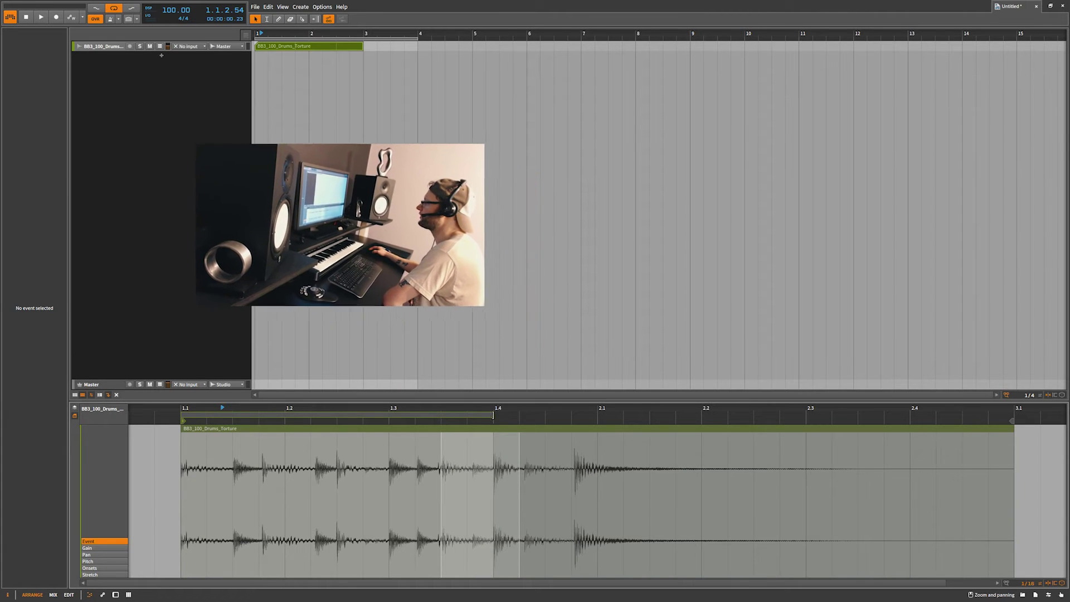
drag(495, 416, 284, 438)
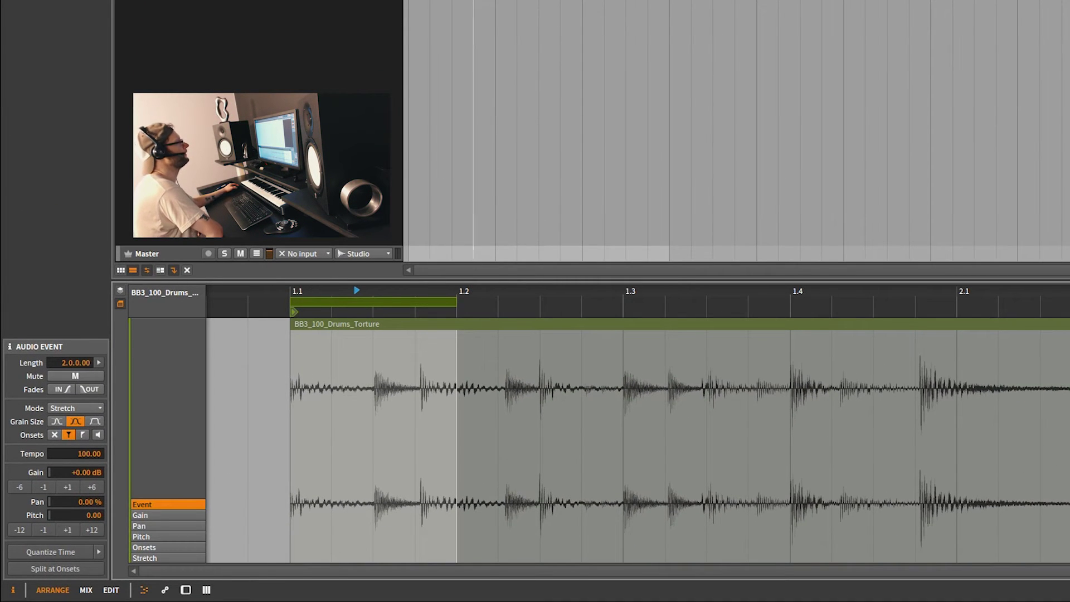
scroll(638, 440, left, 5)
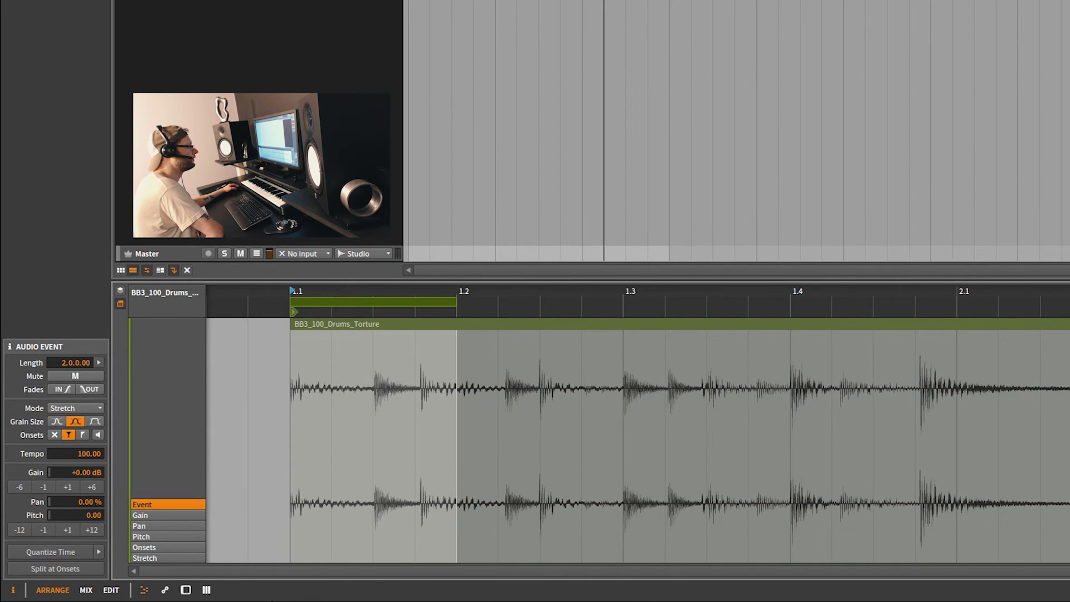
- Select the audio event and repeatedly slide its content to the next onset, until only the last two drum hits remain
click(339, 327)
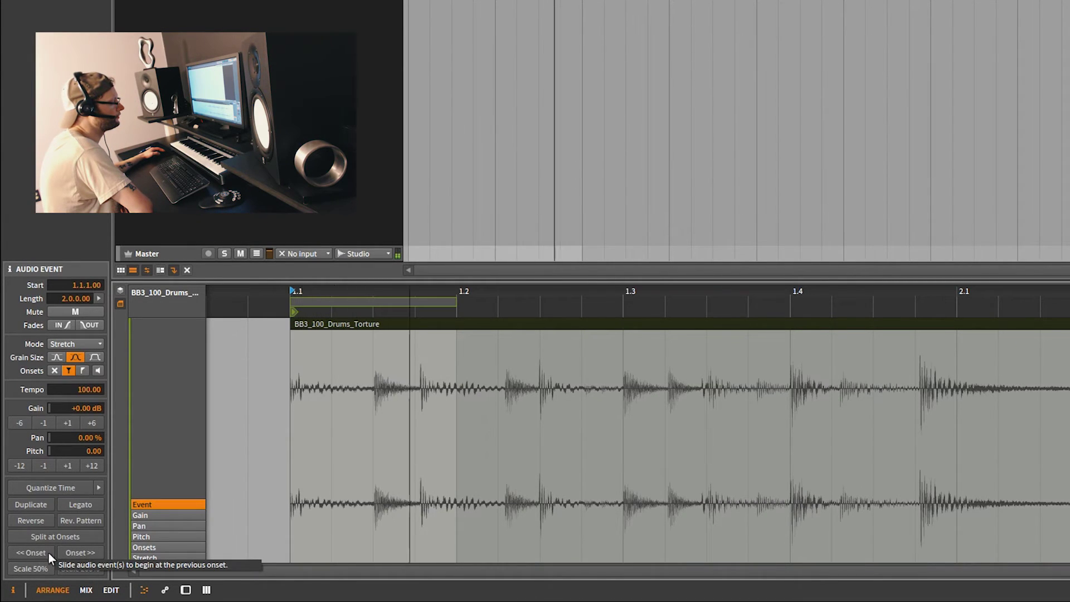
click(87, 554)
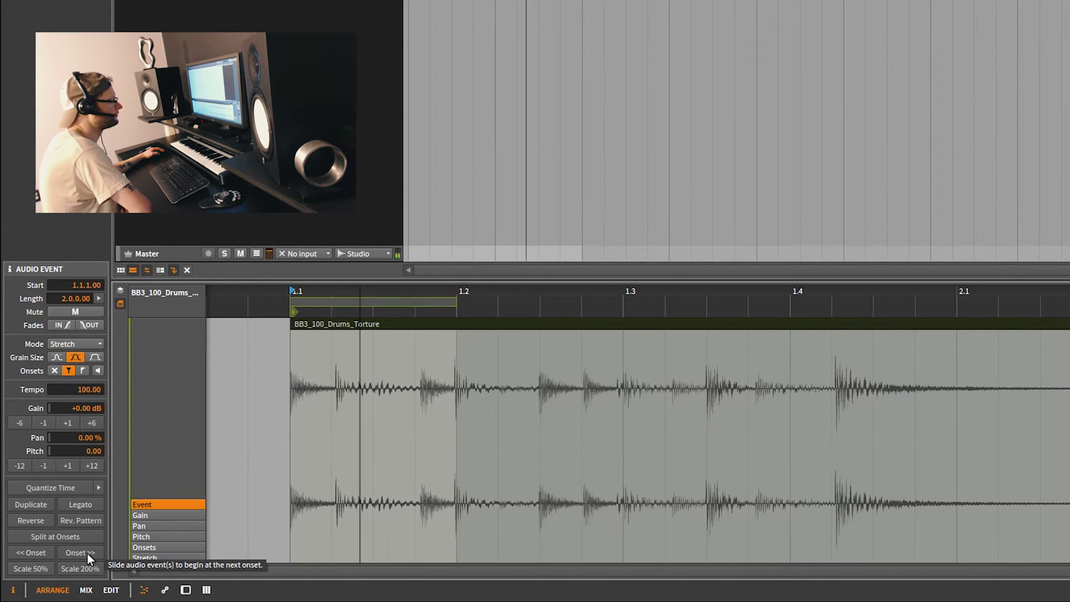
click(87, 554)
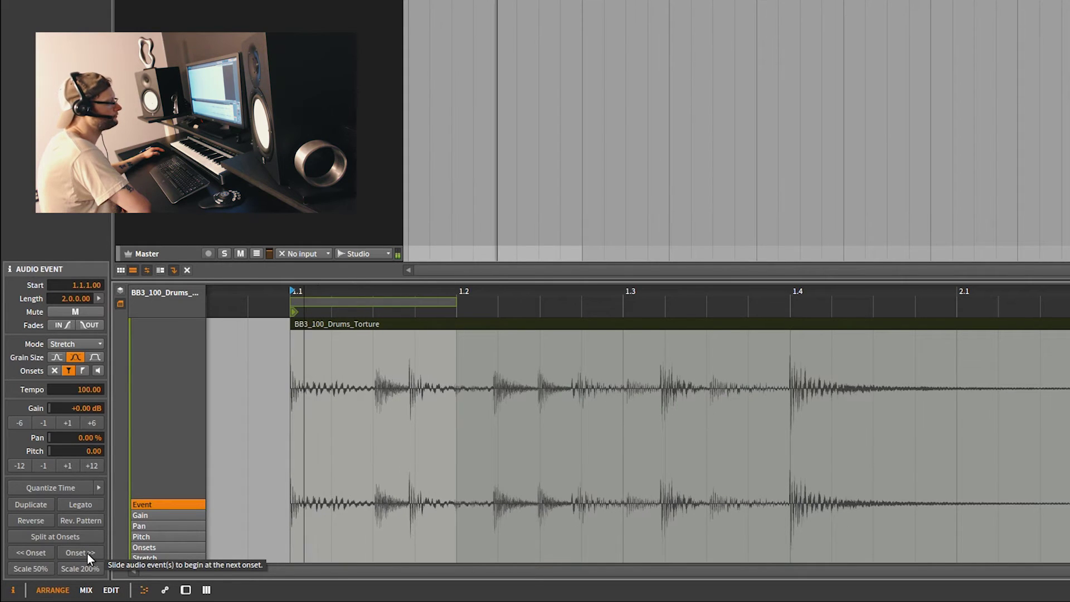
click(86, 554)
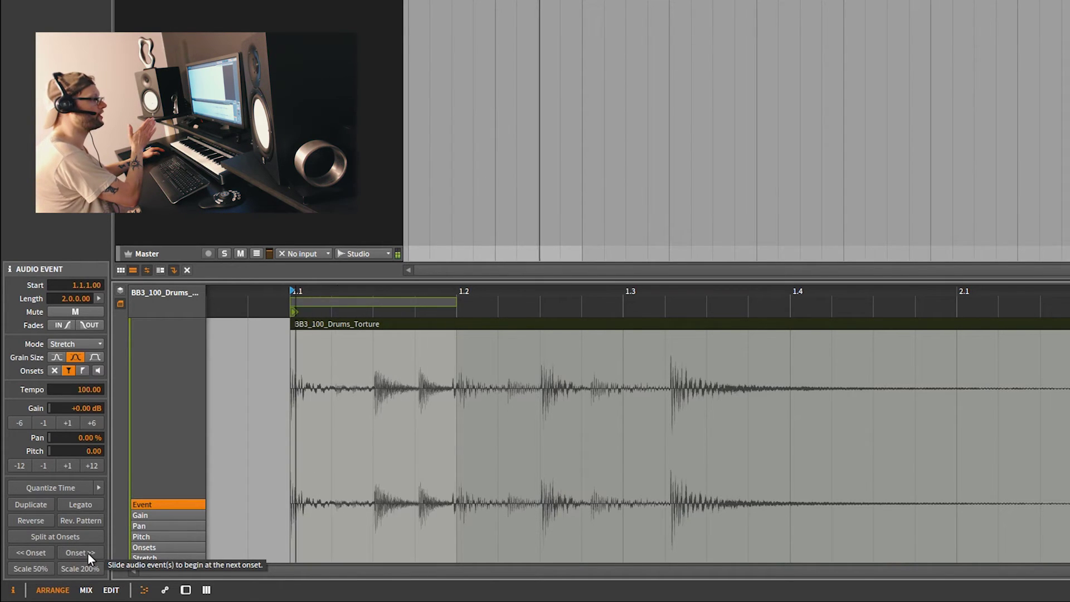
click(88, 553)
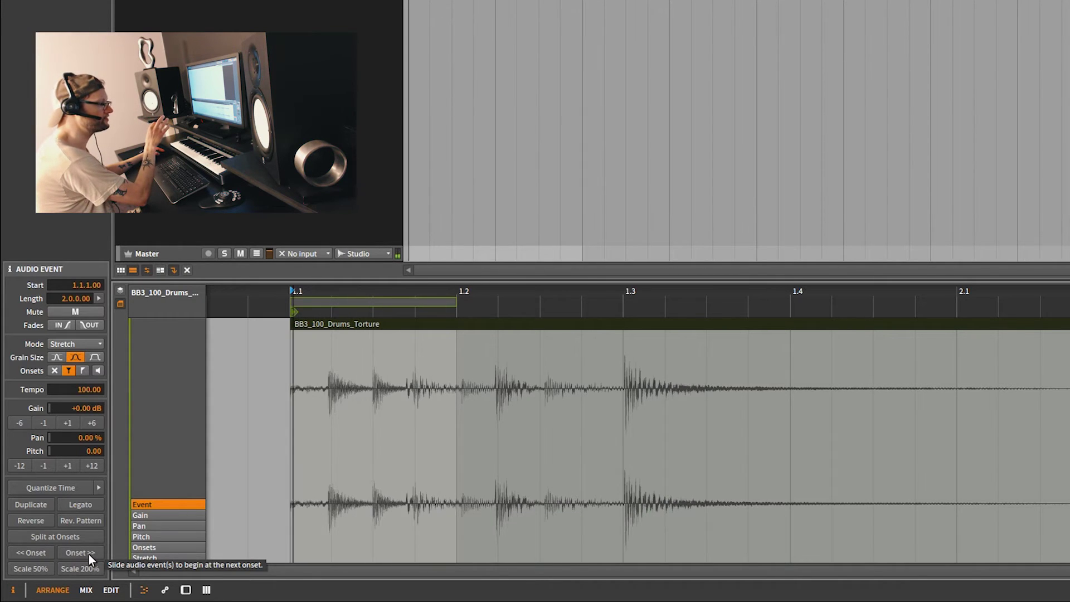
click(89, 554)
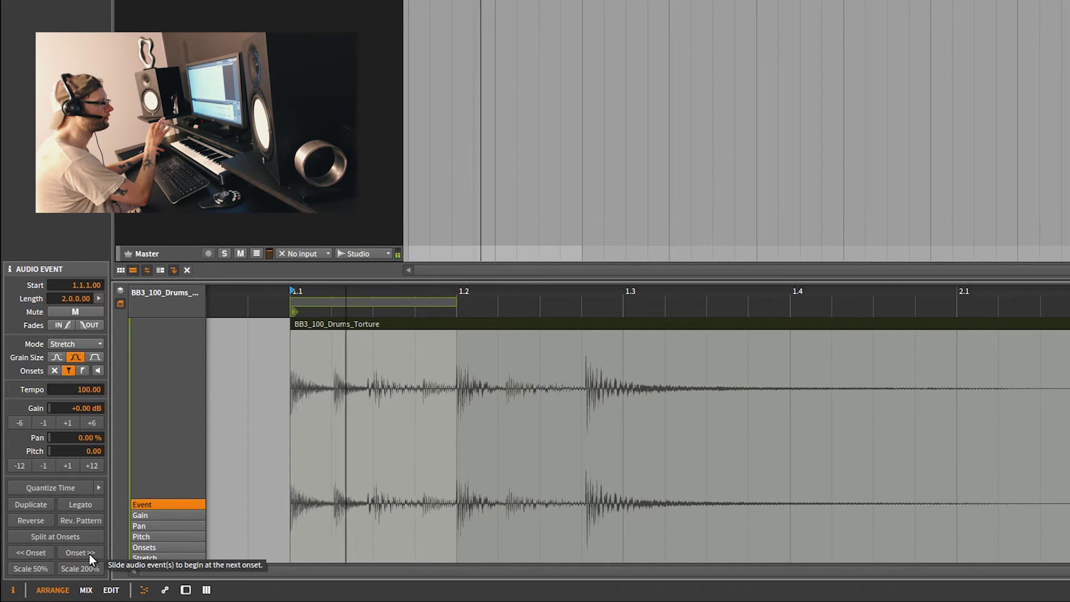
click(89, 554)
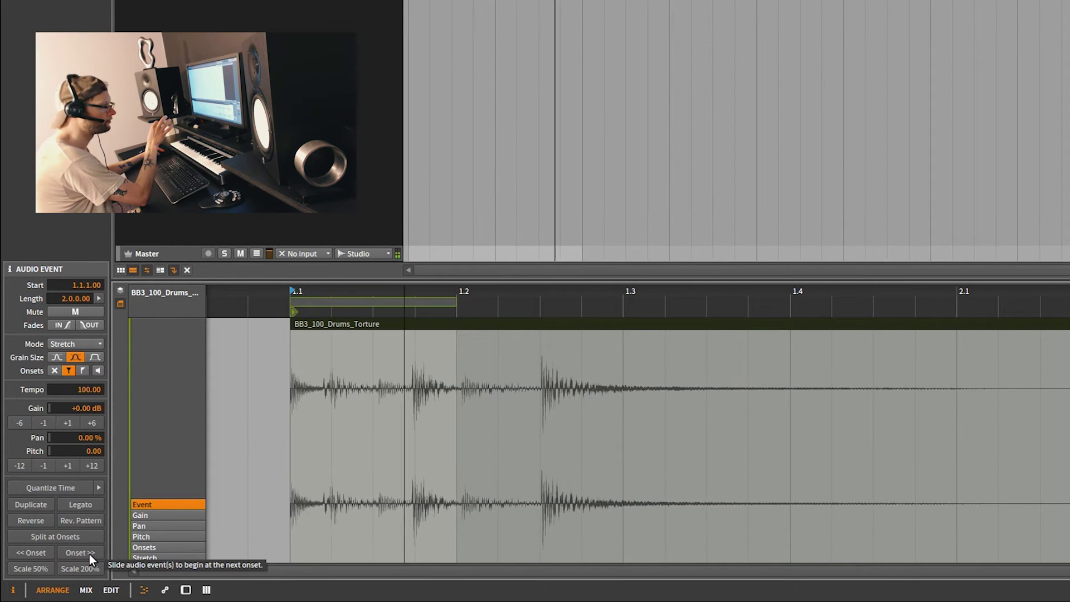
click(89, 554)
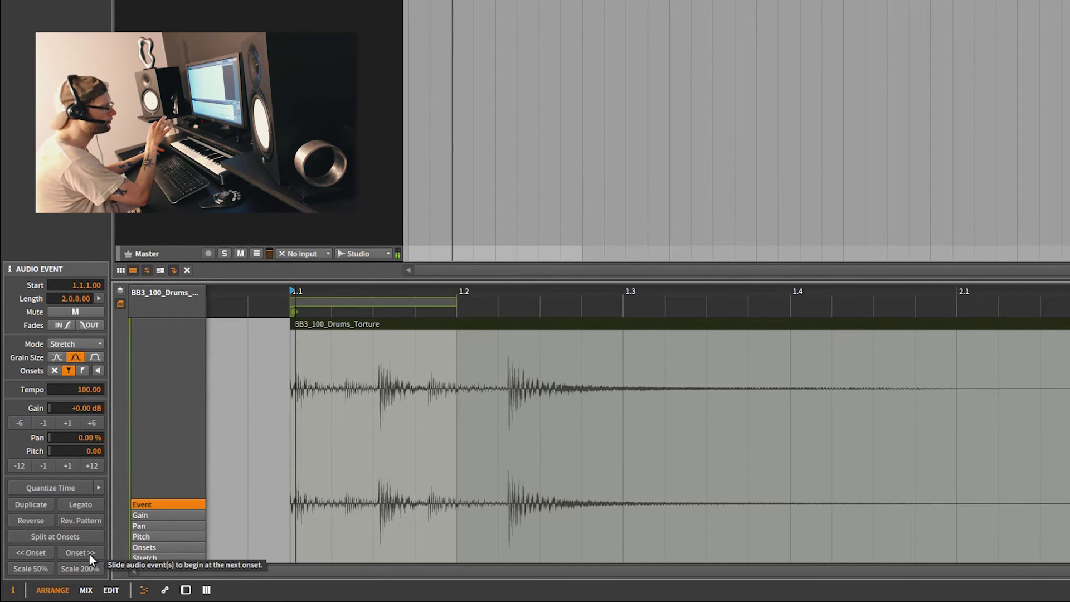
click(89, 554)
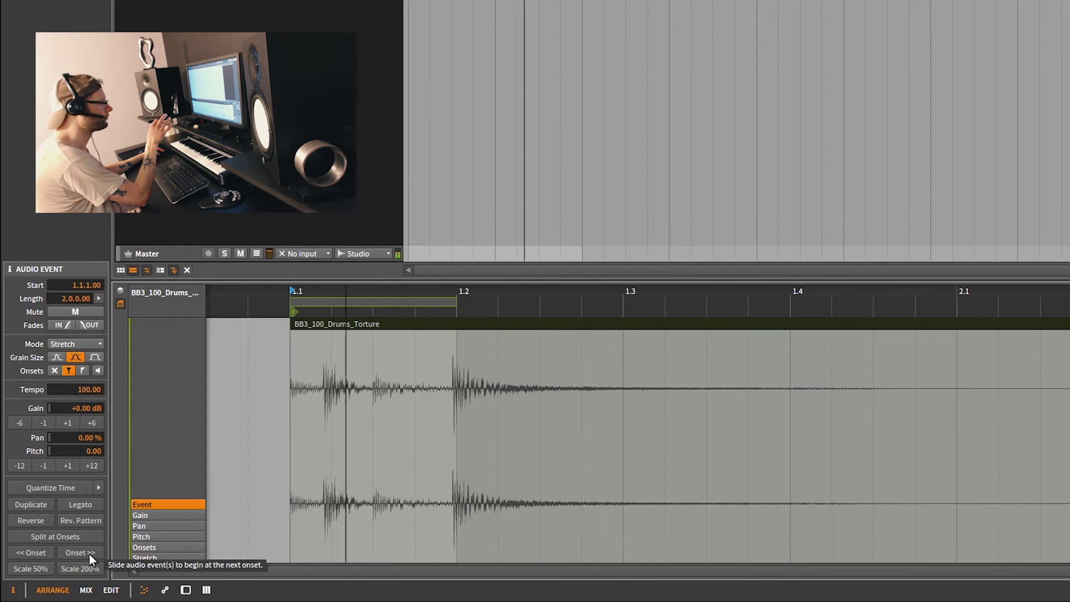
click(89, 554)
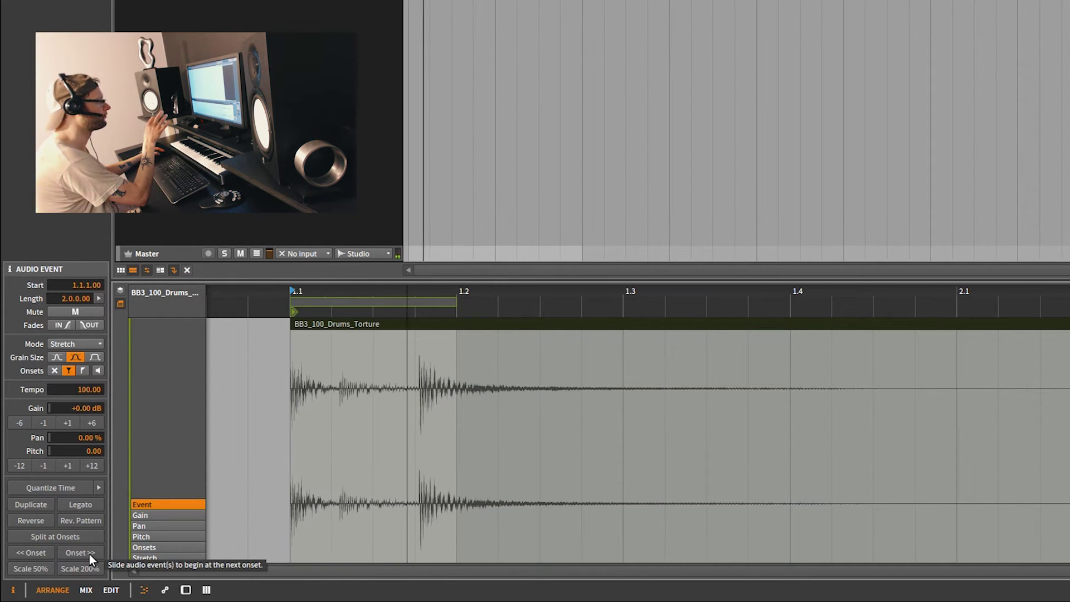
click(90, 554)
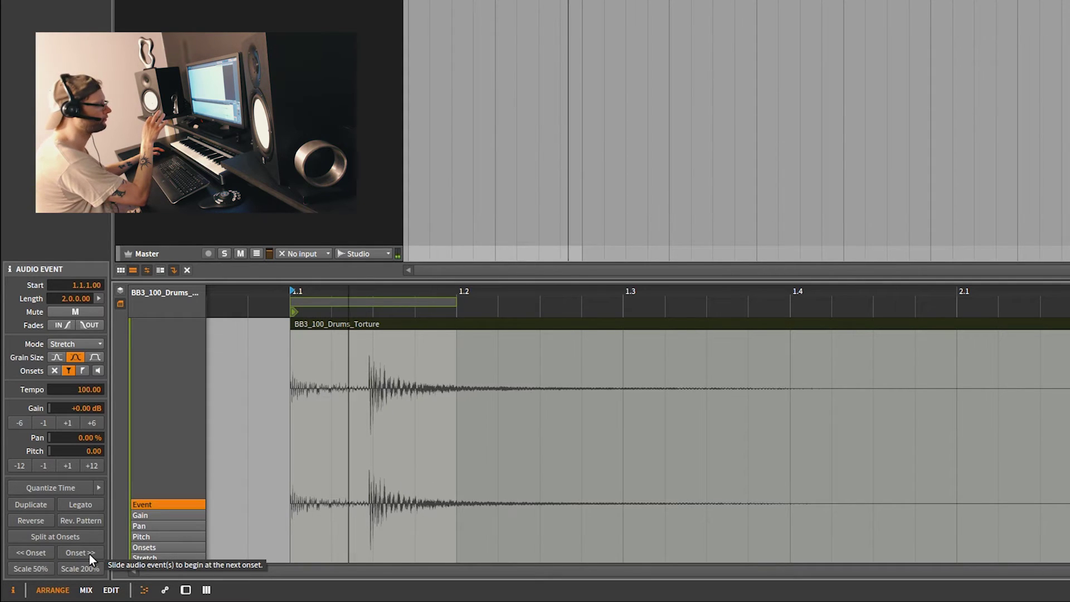
- Slide the audio event's content back to its original first onset and show the onset markers
click(40, 555)
click(40, 554)
click(41, 554)
click(40, 553)
click(167, 547)
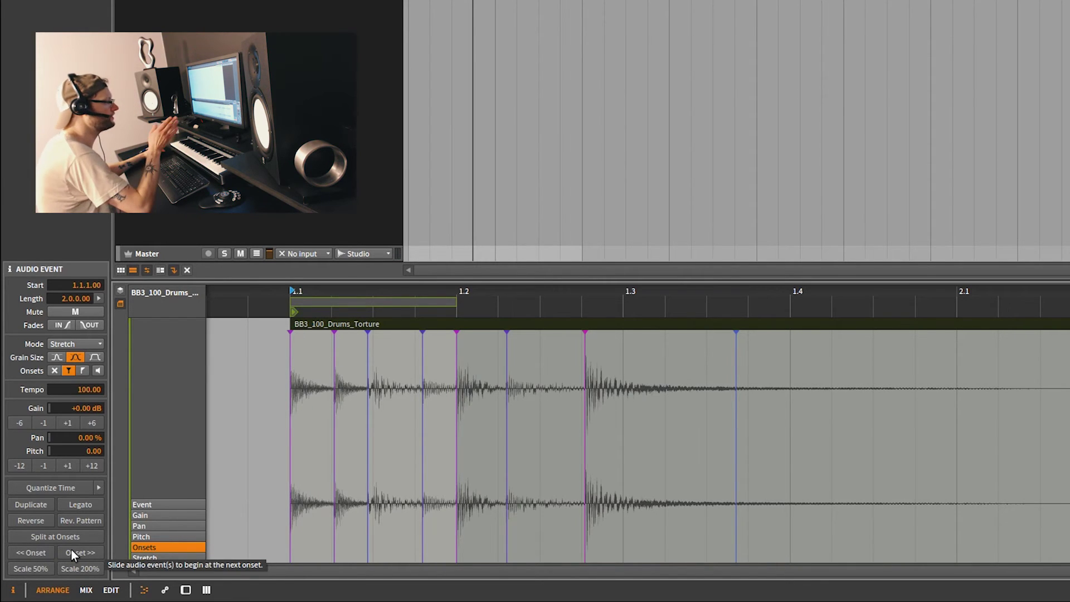
- Remove the second and third onset markers after 1.1 from the drum audio
click(335, 333)
drag(334, 333, 367, 333)
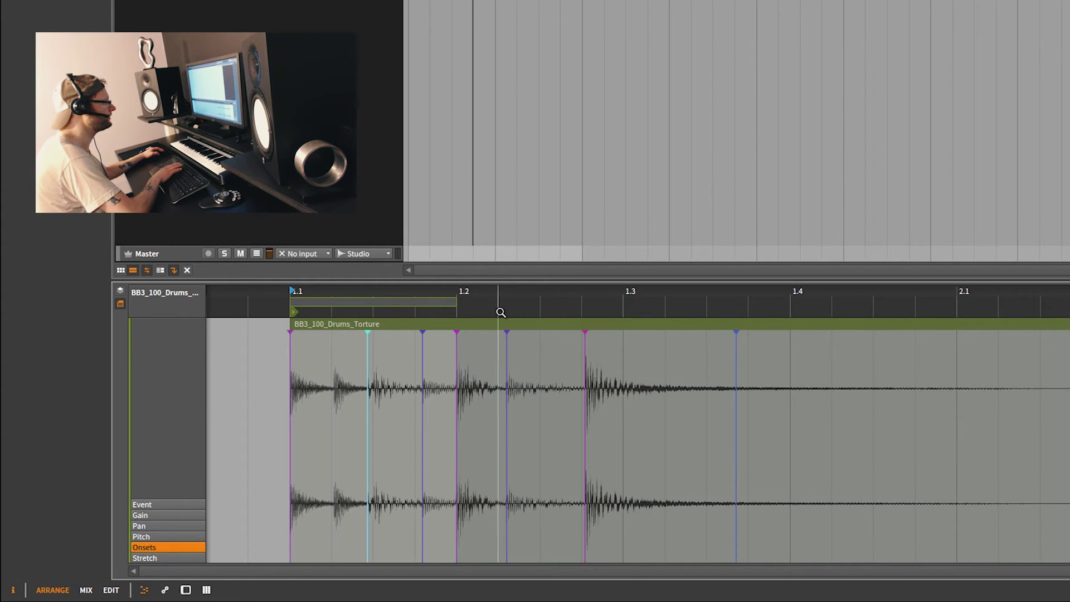
drag(365, 332, 416, 331)
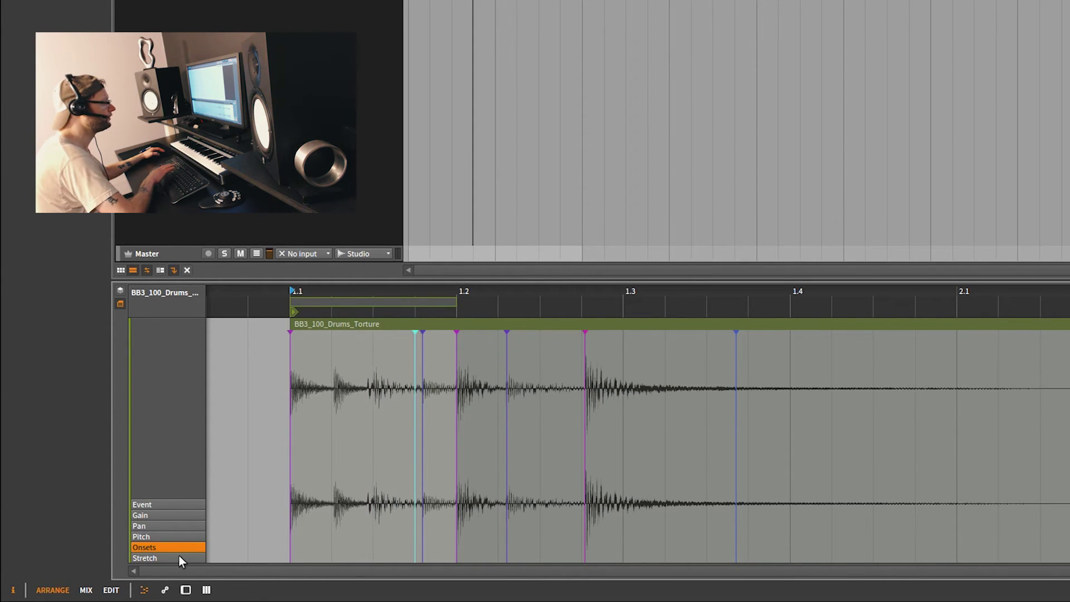
click(156, 549)
- Select the audio event and test sliding its content to the next onset and back to the previous one
click(333, 321)
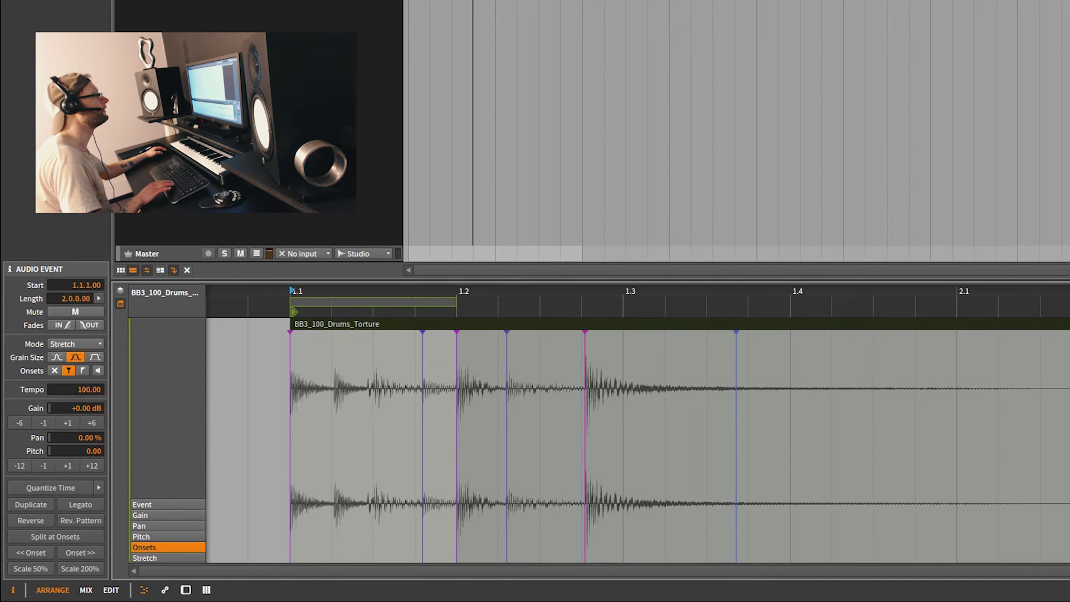
click(83, 554)
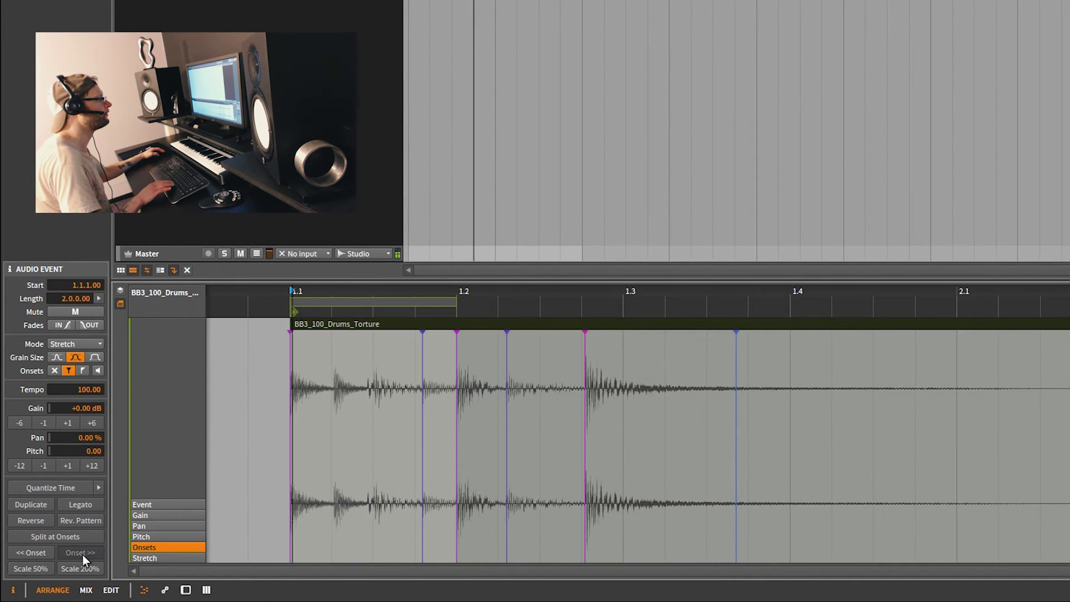
click(36, 554)
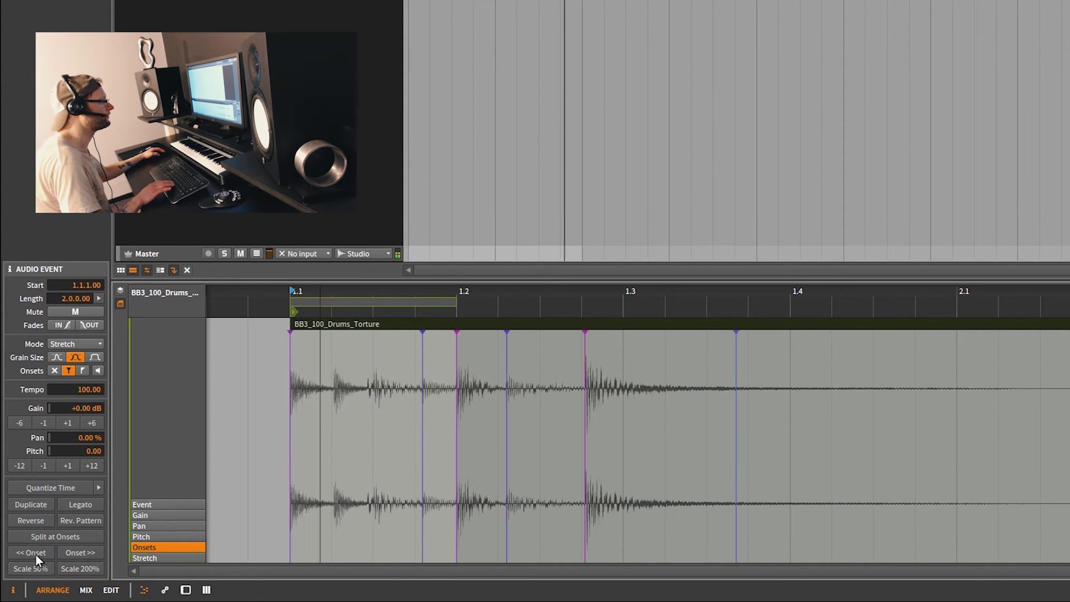
click(67, 551)
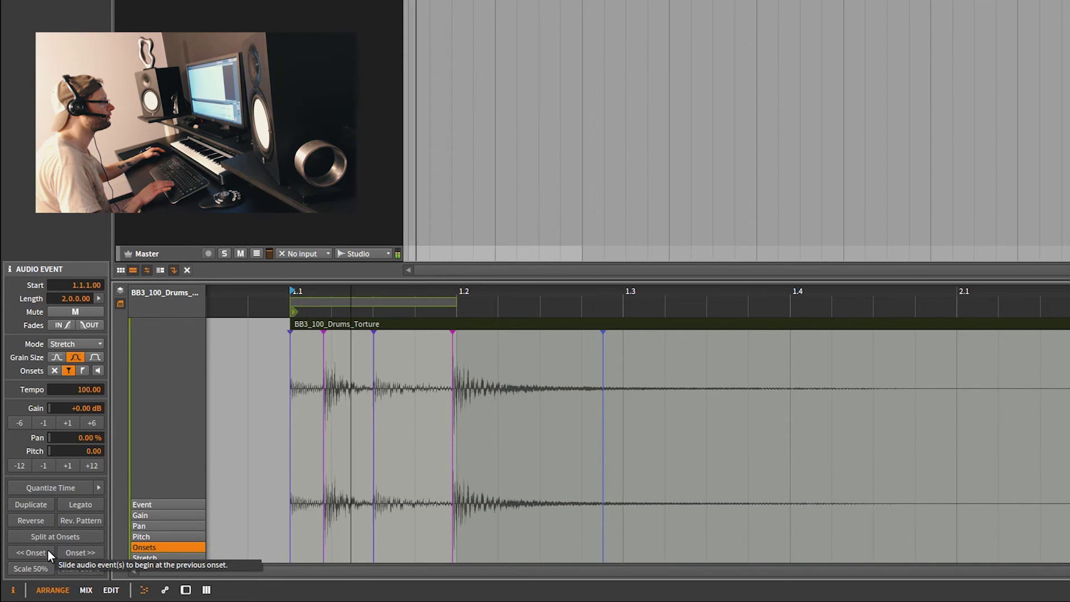
click(48, 549)
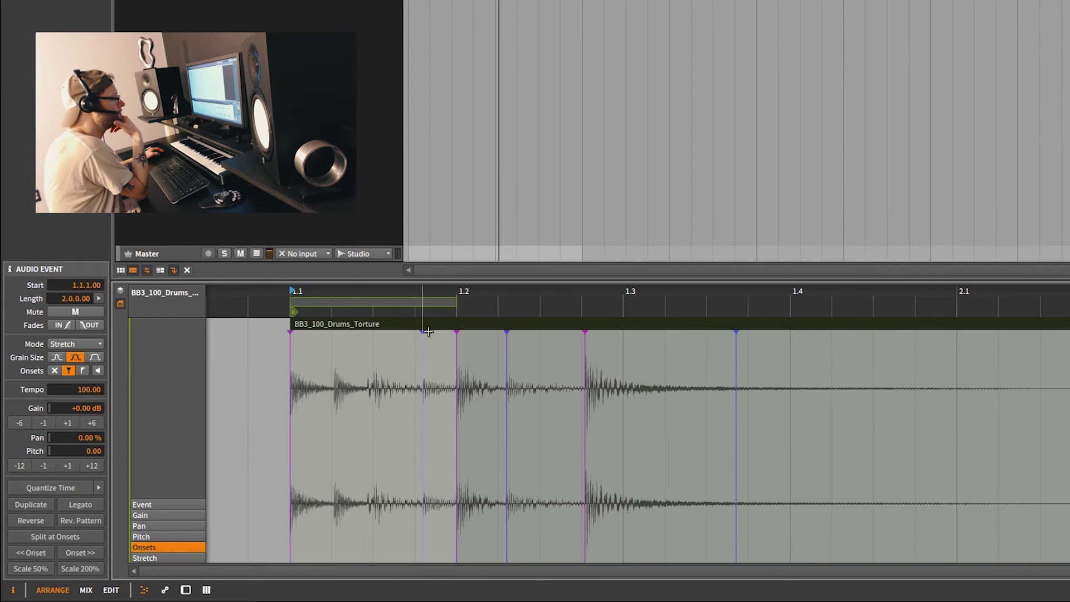
- Add three new onset markers within the second half of the first beat of the drum audio
double_click(371, 326)
double_click(390, 335)
double_click(402, 333)
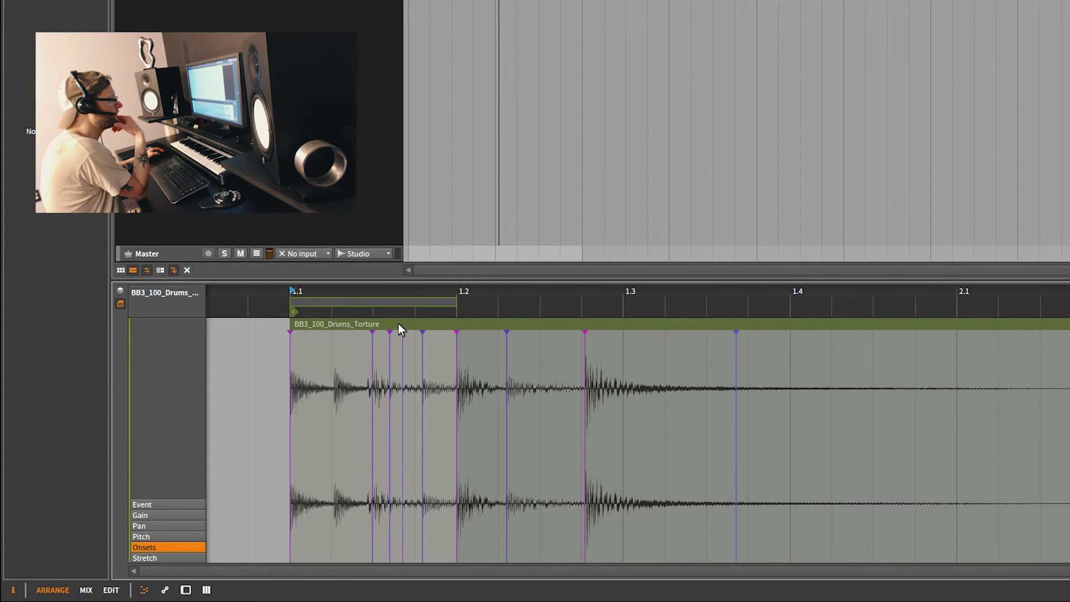
click(398, 323)
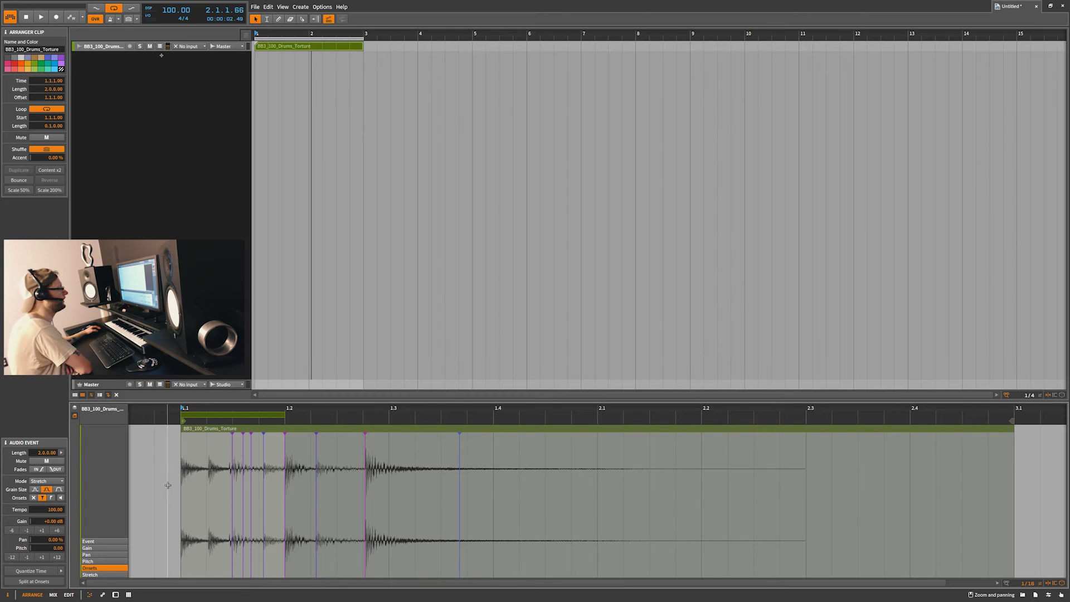
- Compare the actions offered for the arranger clip, its loop region and the audio event
right_click(281, 49)
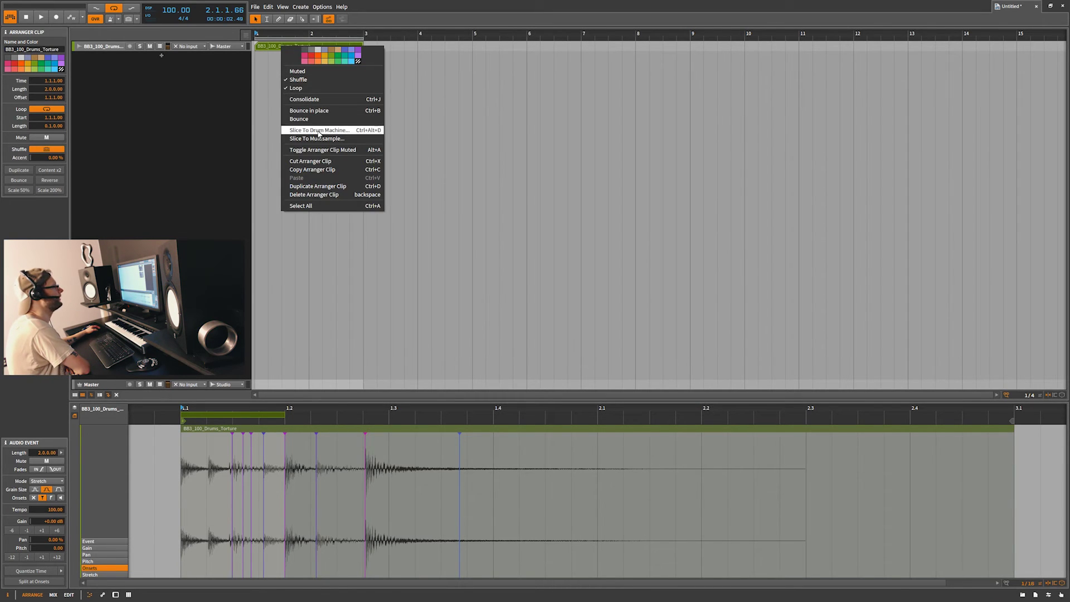
click(267, 46)
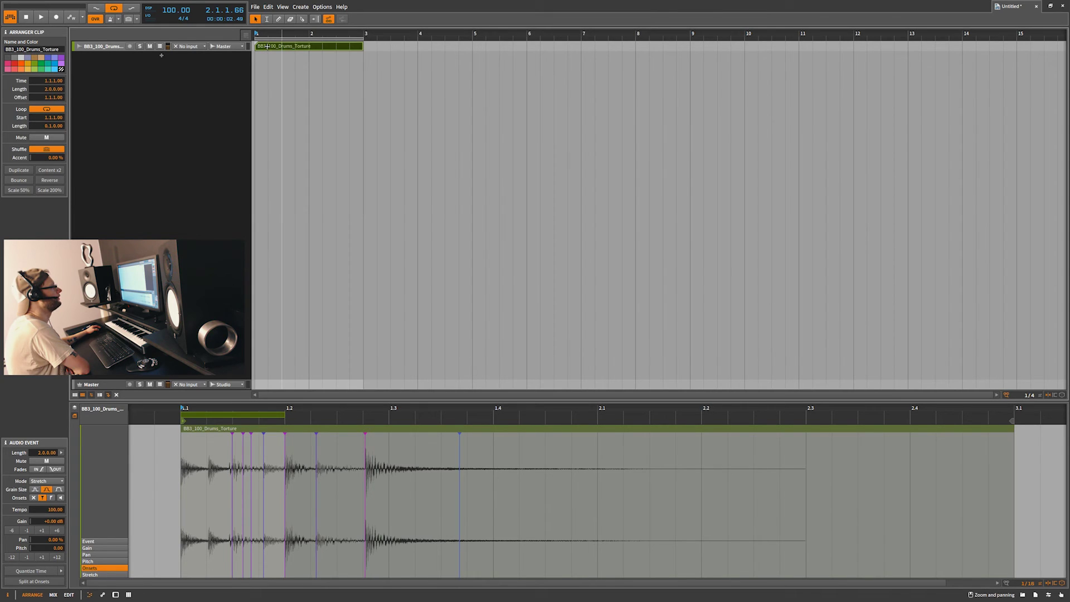
right_click(215, 416)
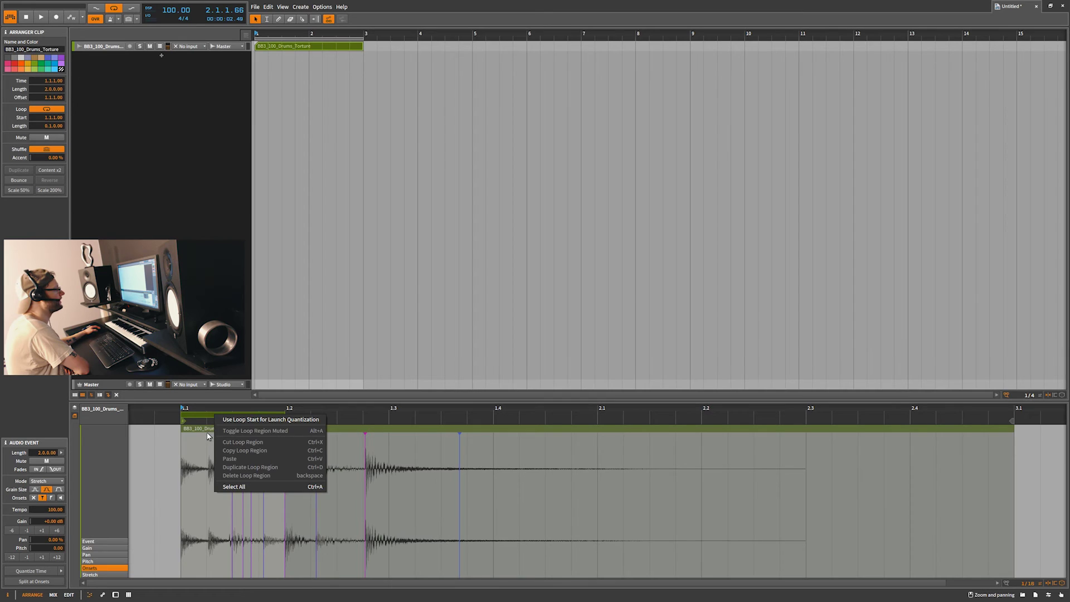
right_click(207, 431)
right_click(207, 430)
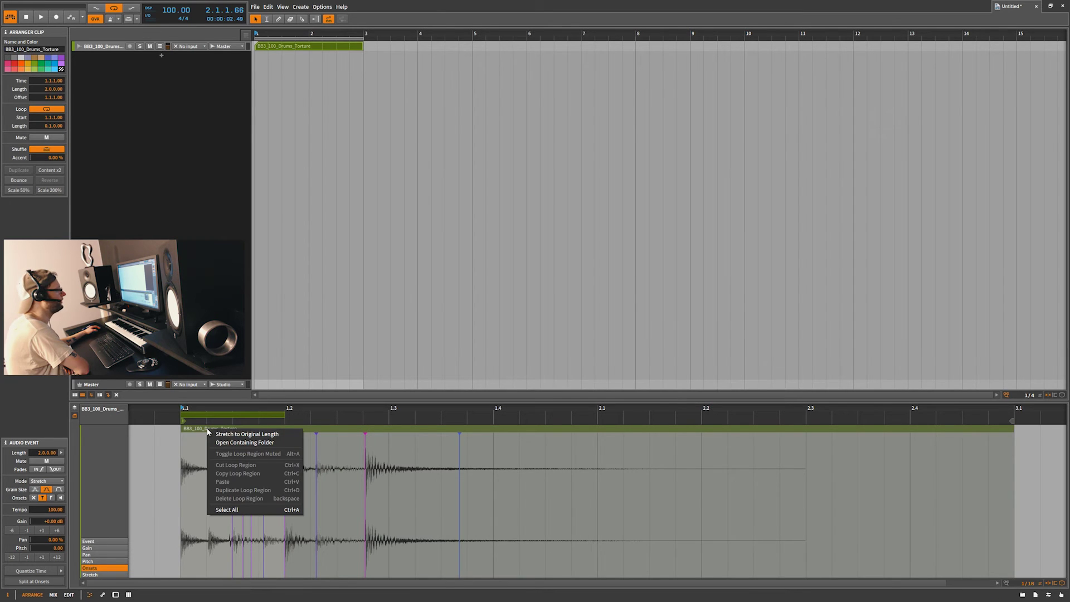
- Show the whole arranger clip in the detail editor and examine the actions it offers there
click(74, 416)
click(74, 415)
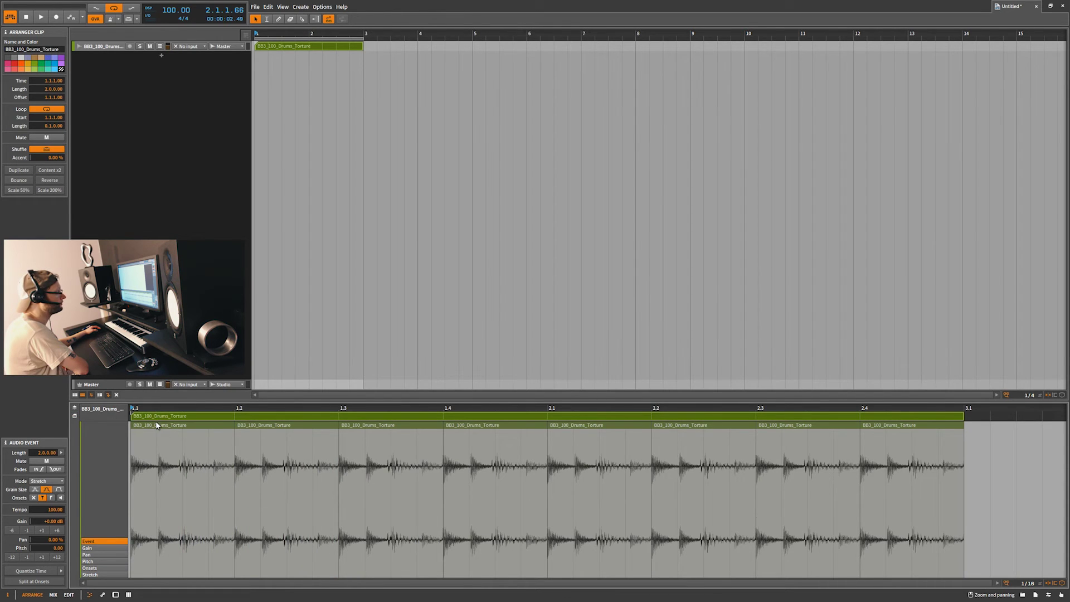
right_click(195, 416)
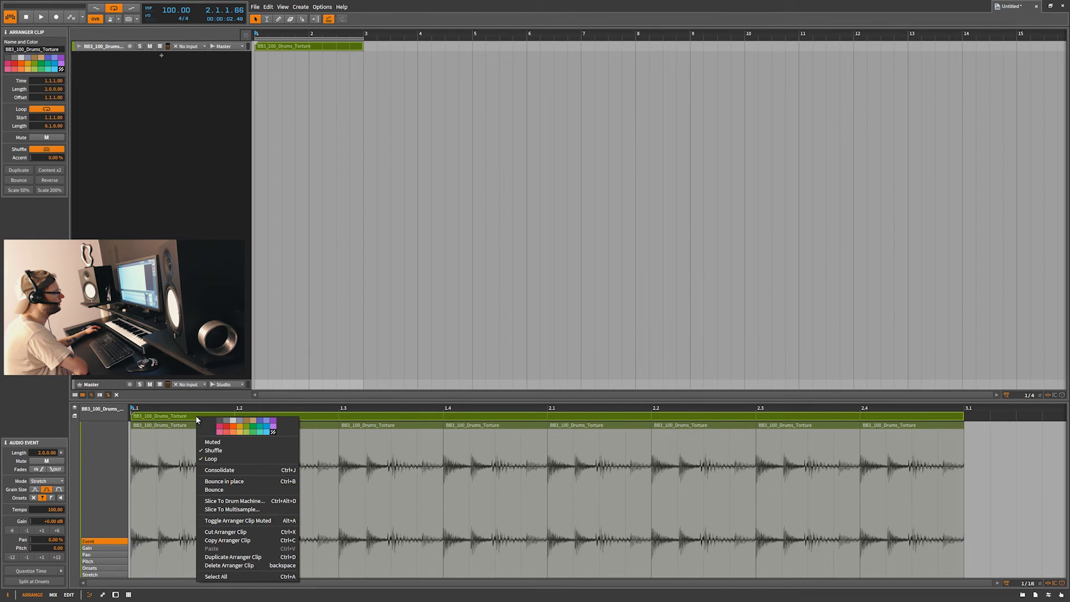
click(180, 419)
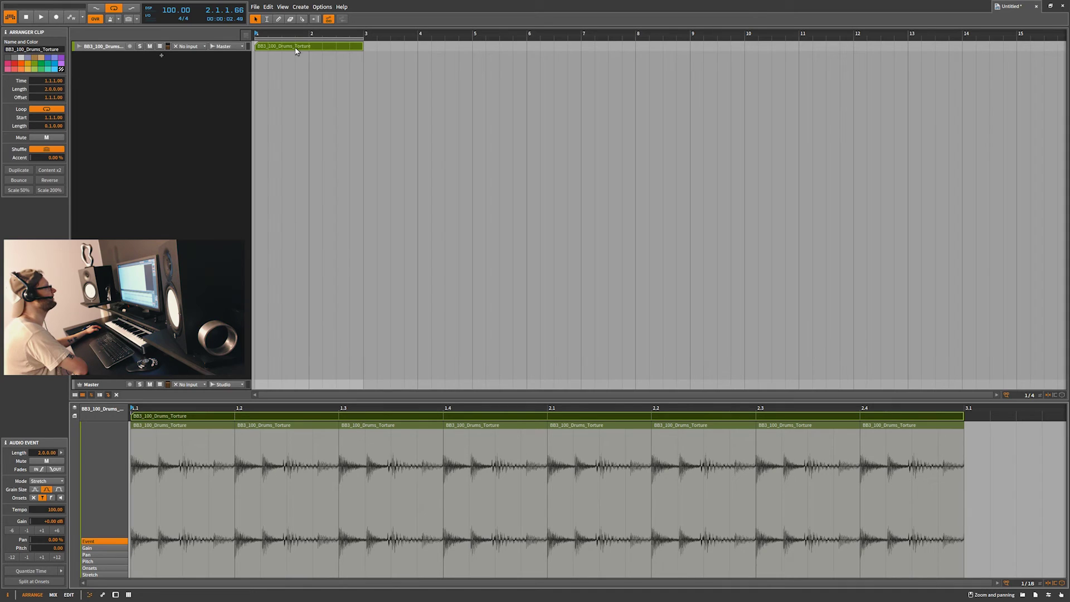
click(208, 416)
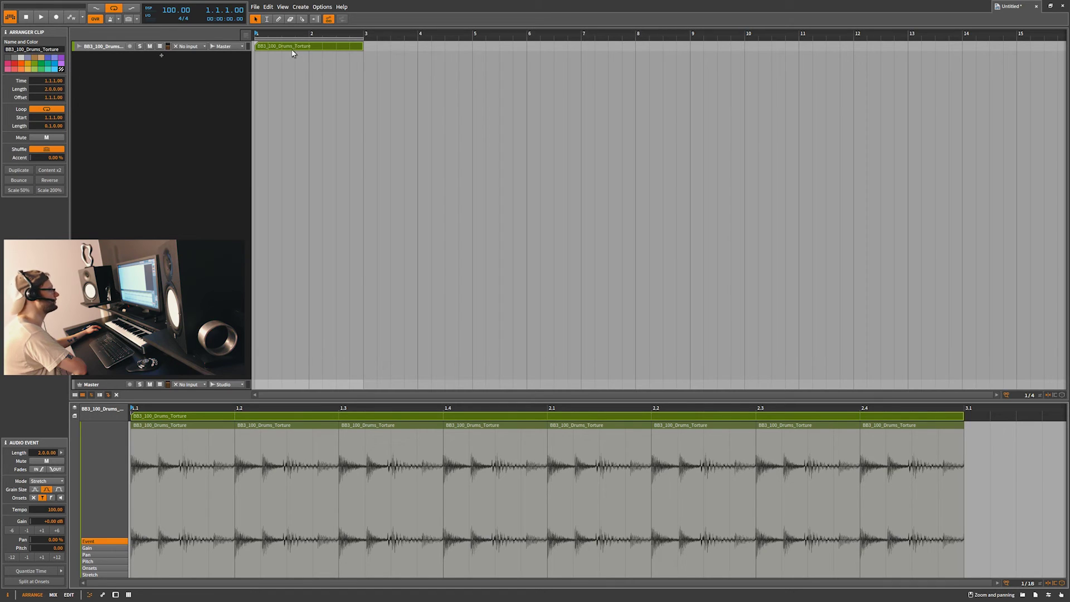
- Shorten the loop region to three sixteenths in the content view and show the repeating clip again
click(74, 416)
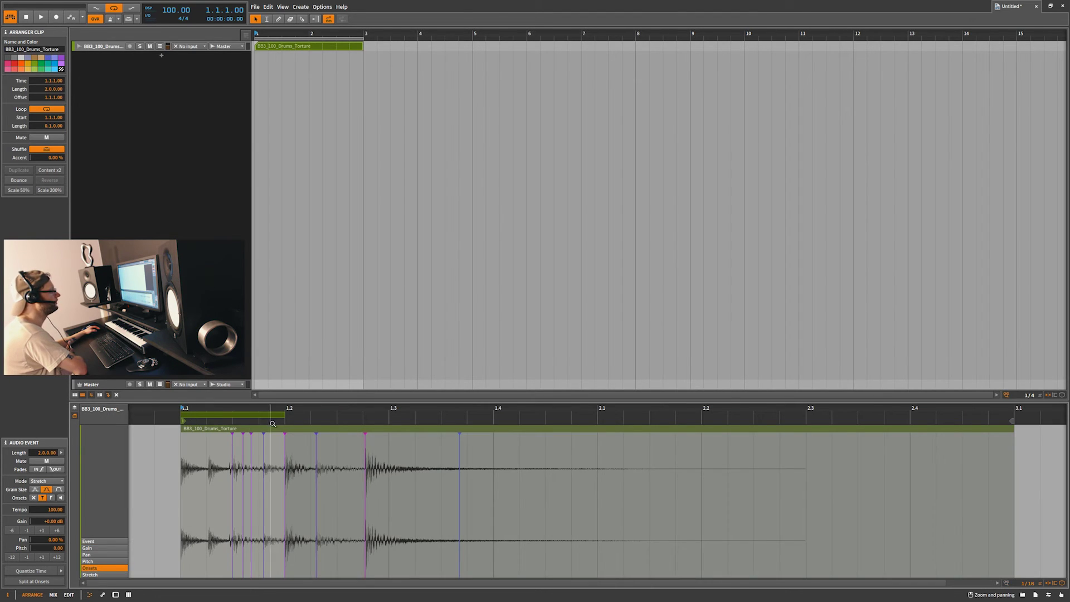
drag(289, 417, 259, 441)
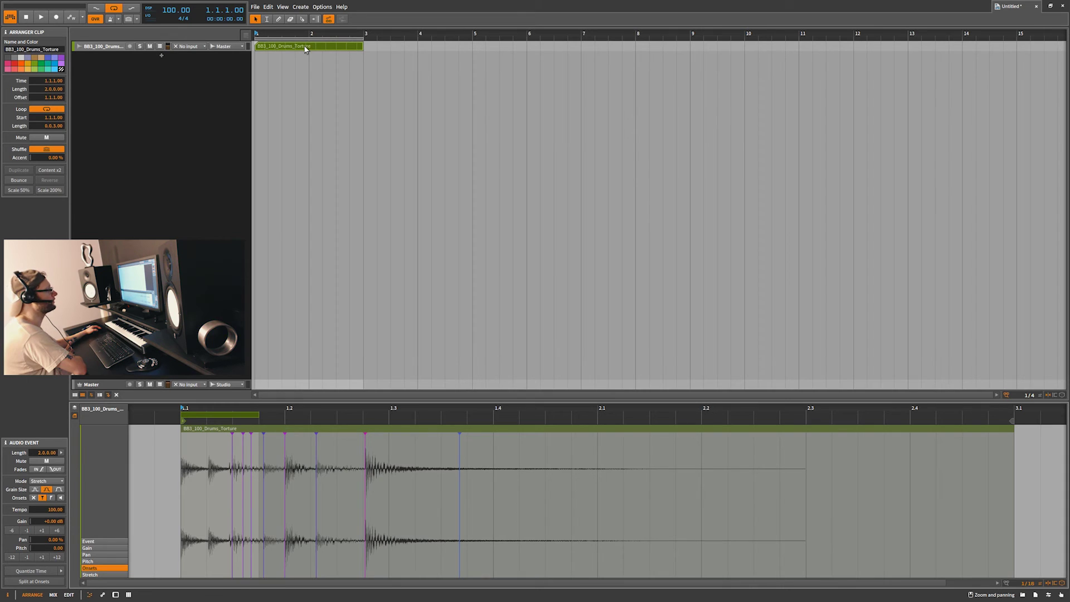
click(75, 417)
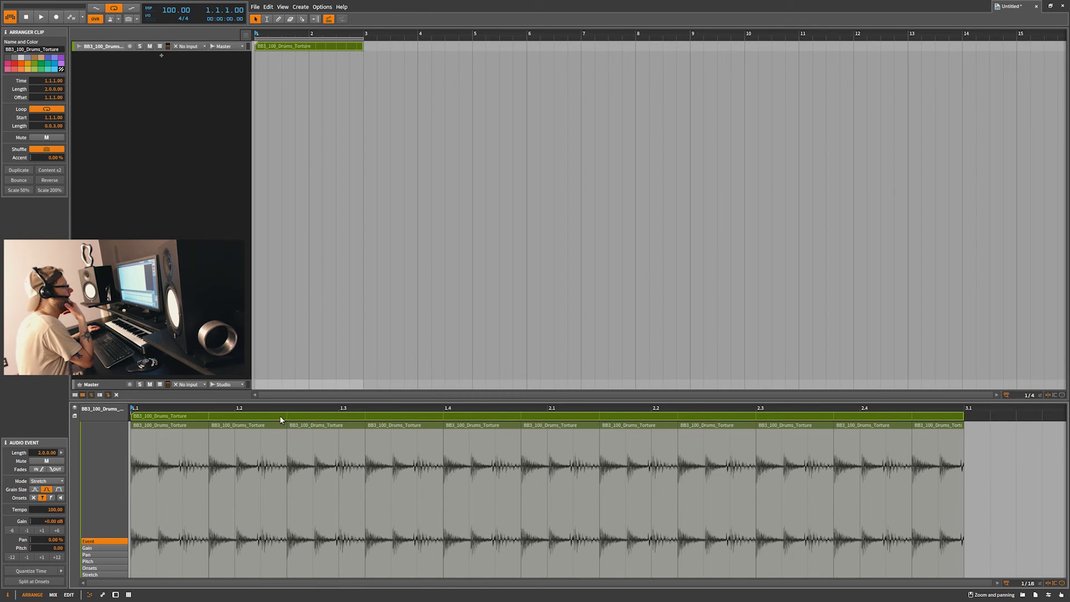
- Look through the looped clip's Gain, Pan, Pitch and Onsets expressions
click(103, 548)
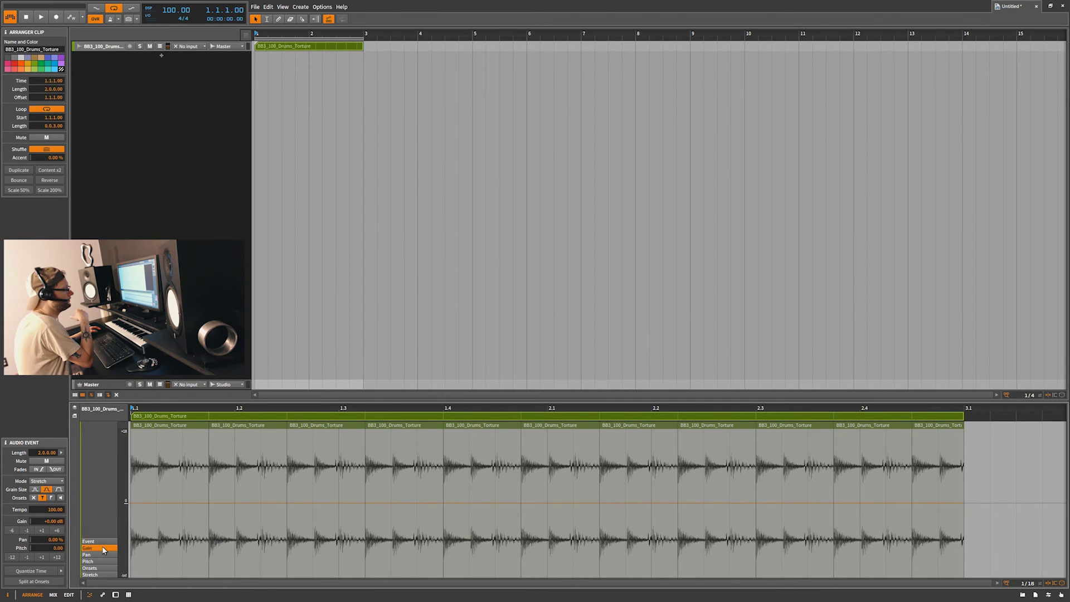
click(102, 555)
click(103, 562)
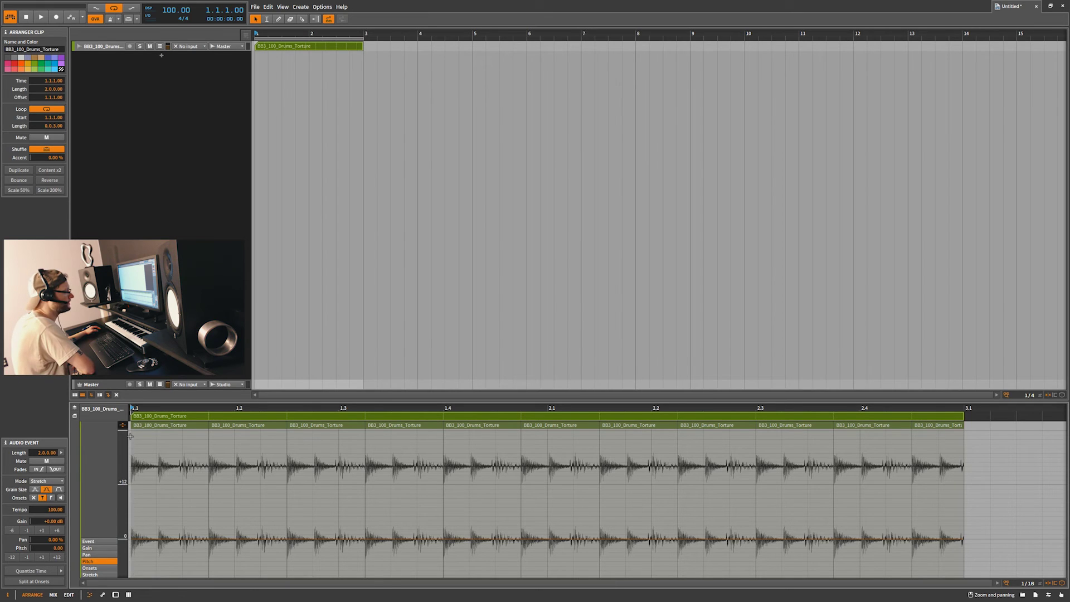
click(97, 569)
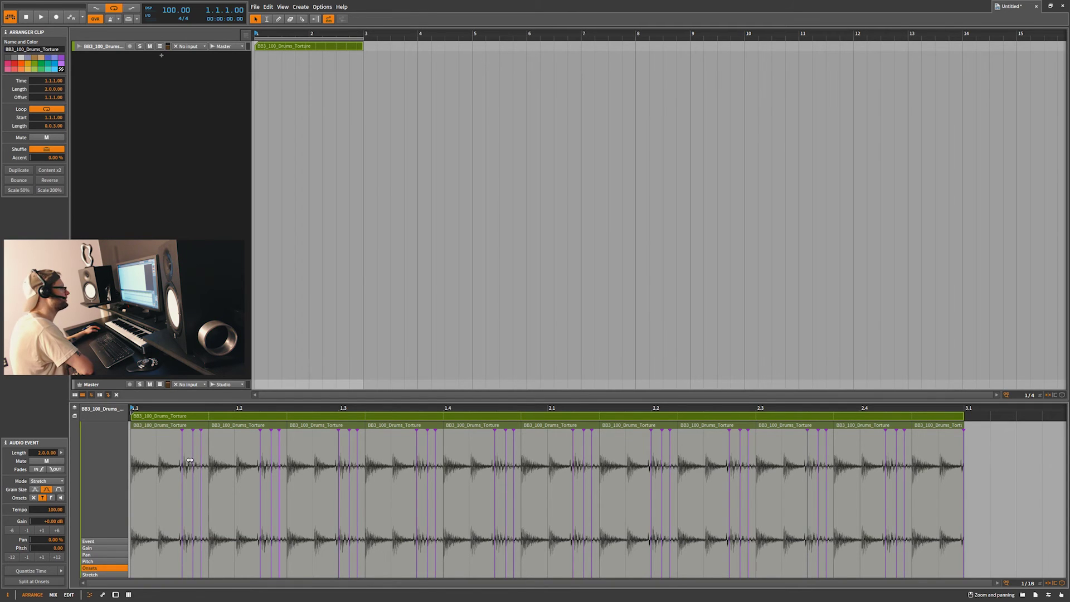
- Extend the loop region to 2.3 in the content view and remove two of the three added onset markers
click(75, 416)
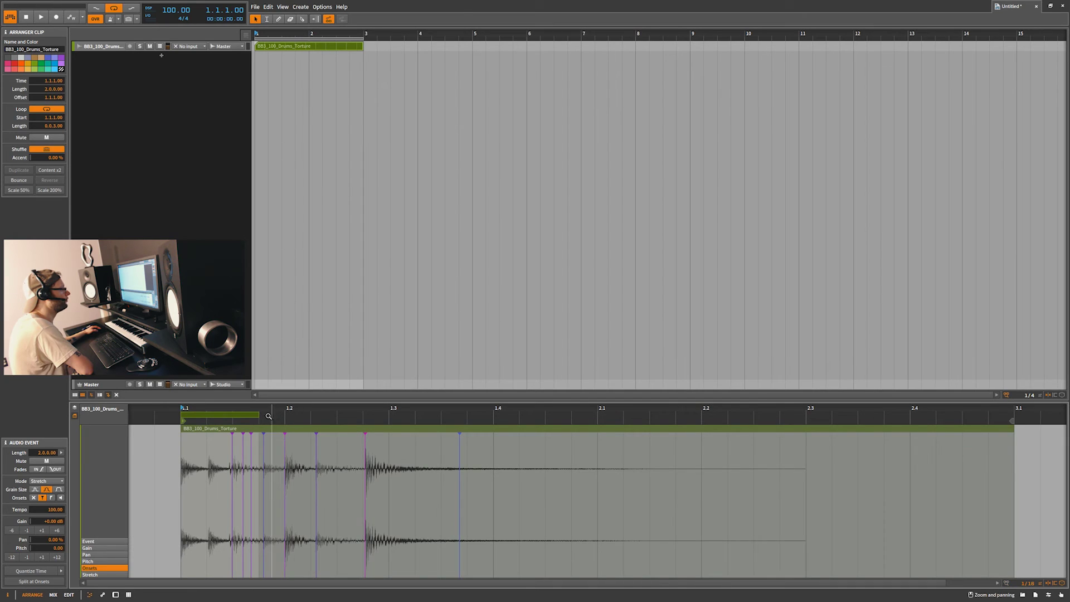
drag(260, 415, 806, 412)
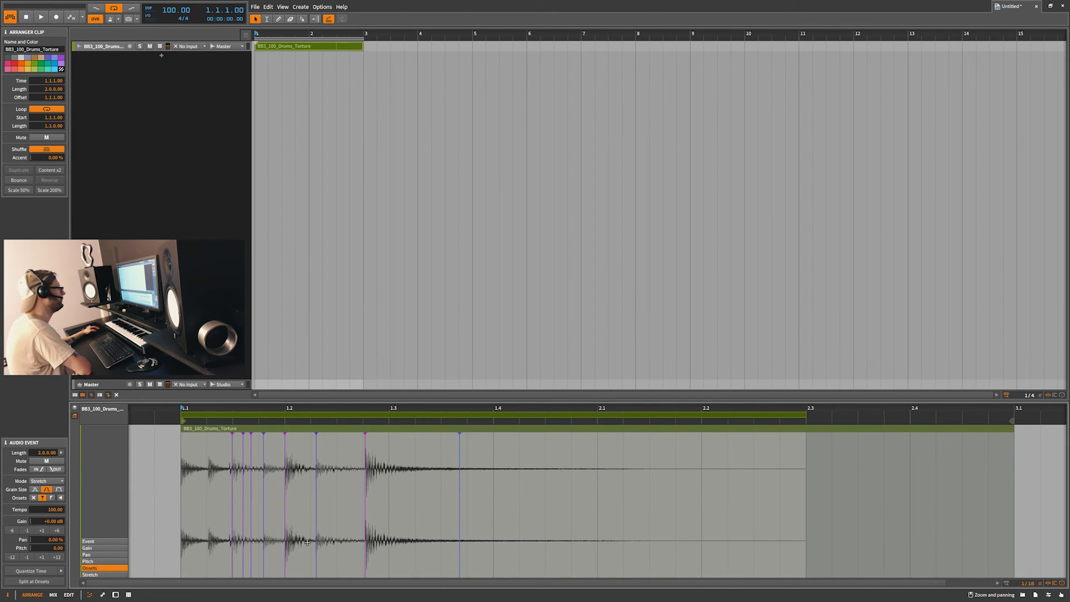
click(232, 434)
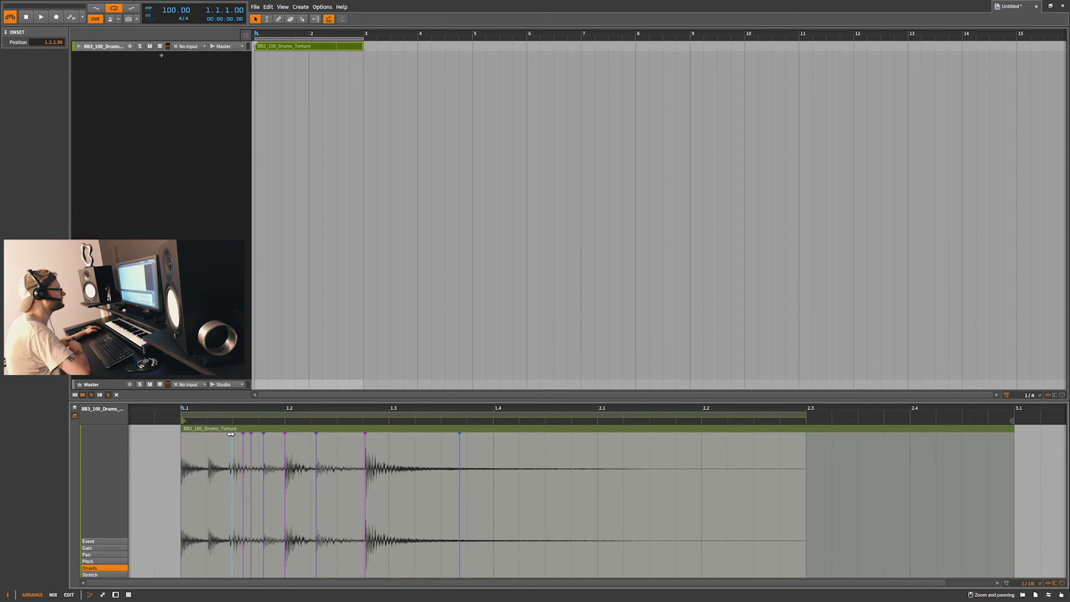
double_click(231, 434)
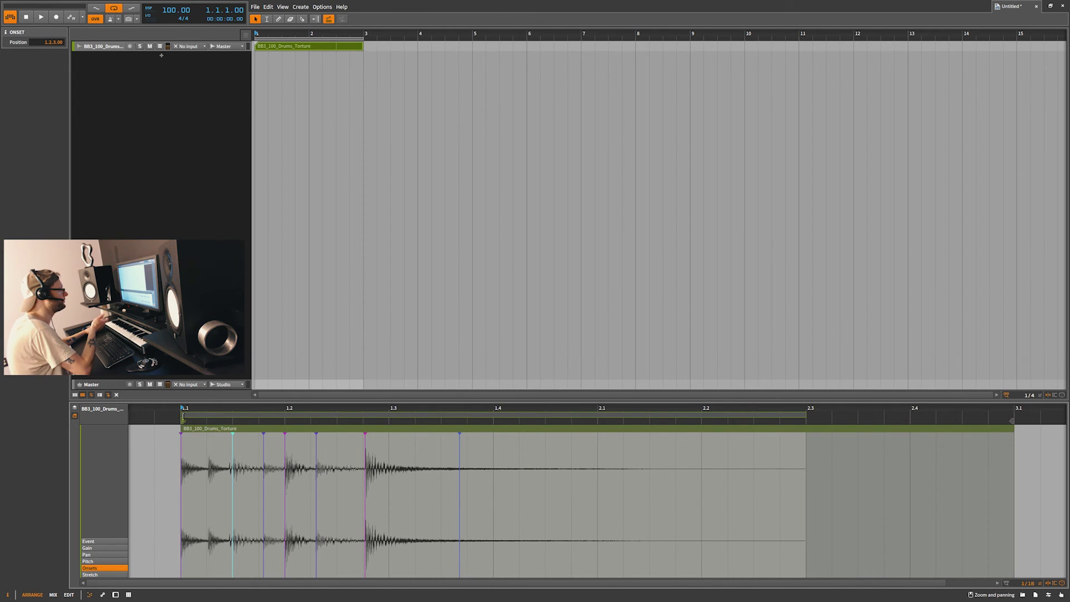
- Select the audio event, compare its Off and Soft onset modes, and leave Onsets set to Off
click(201, 429)
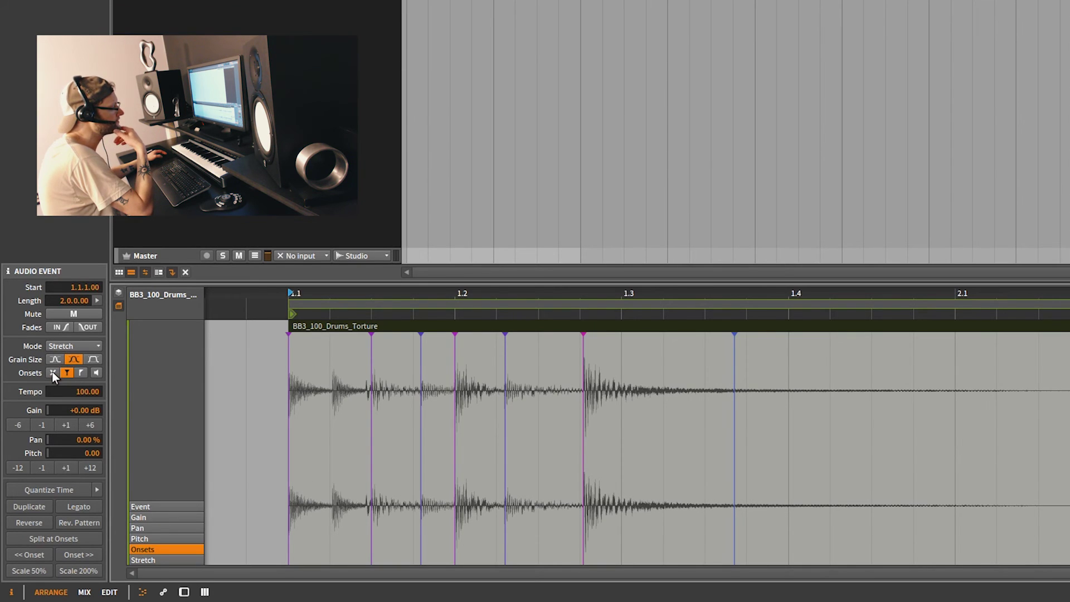
mouse_move(52, 373)
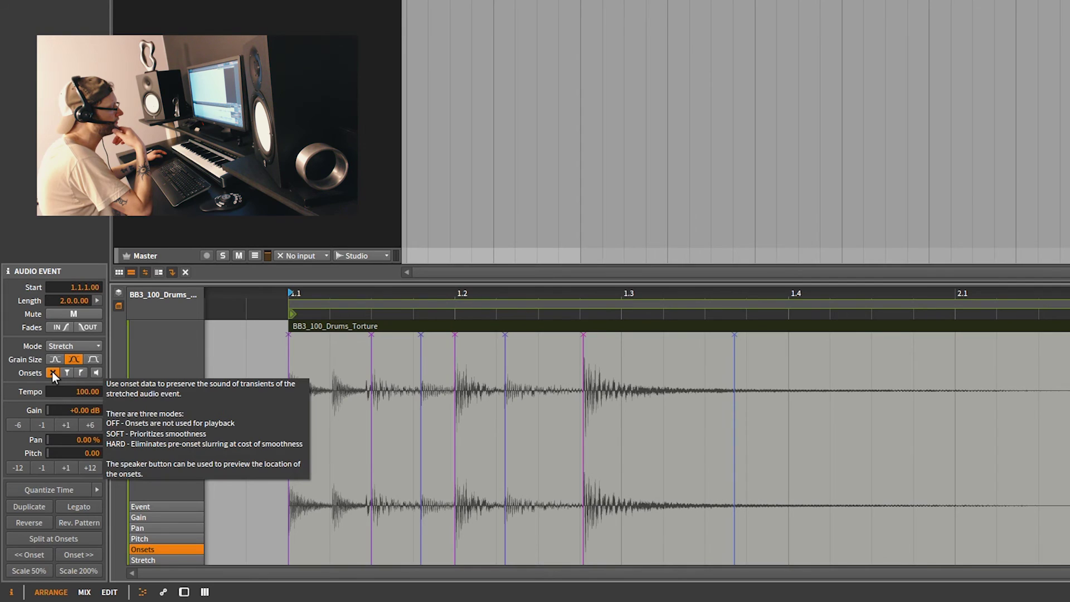
click(67, 372)
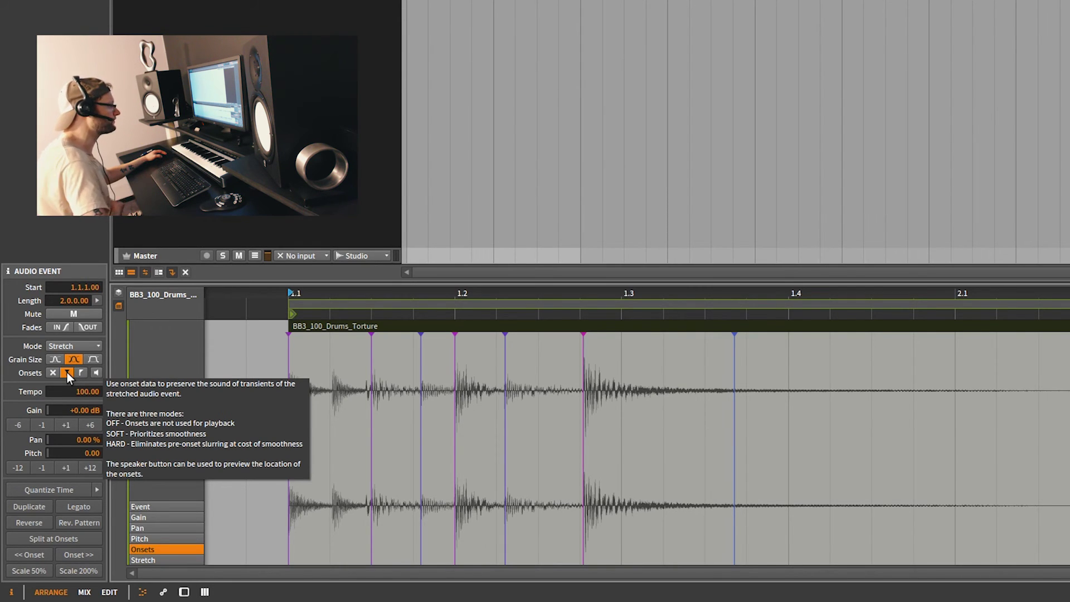
click(52, 372)
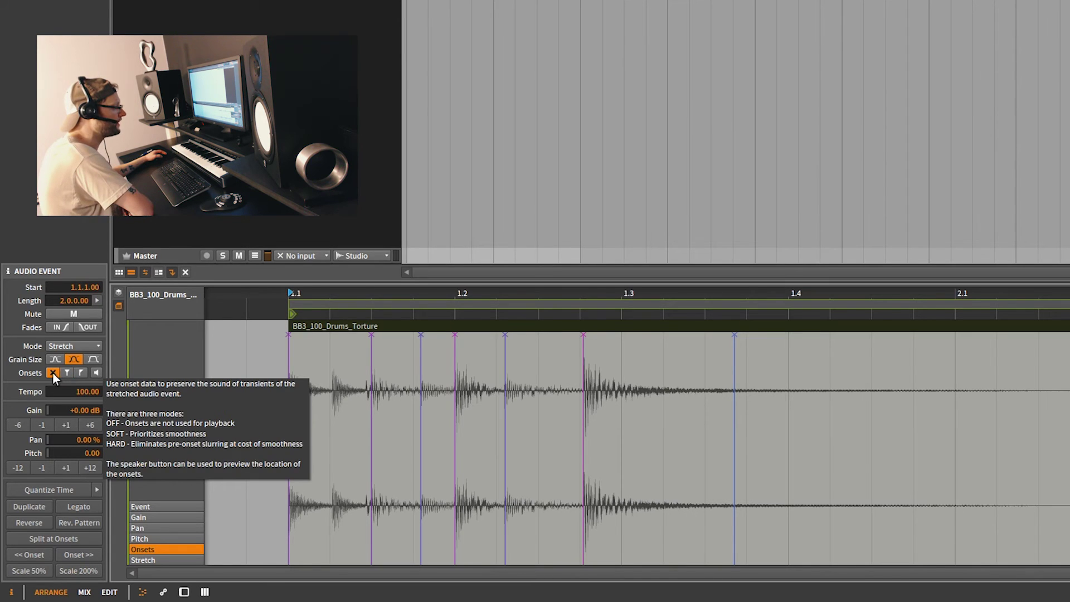
- Slice the BB3_100_Drums_Torture arranger clip to a Drum Machine using Slice Raw at each Onset
click(119, 305)
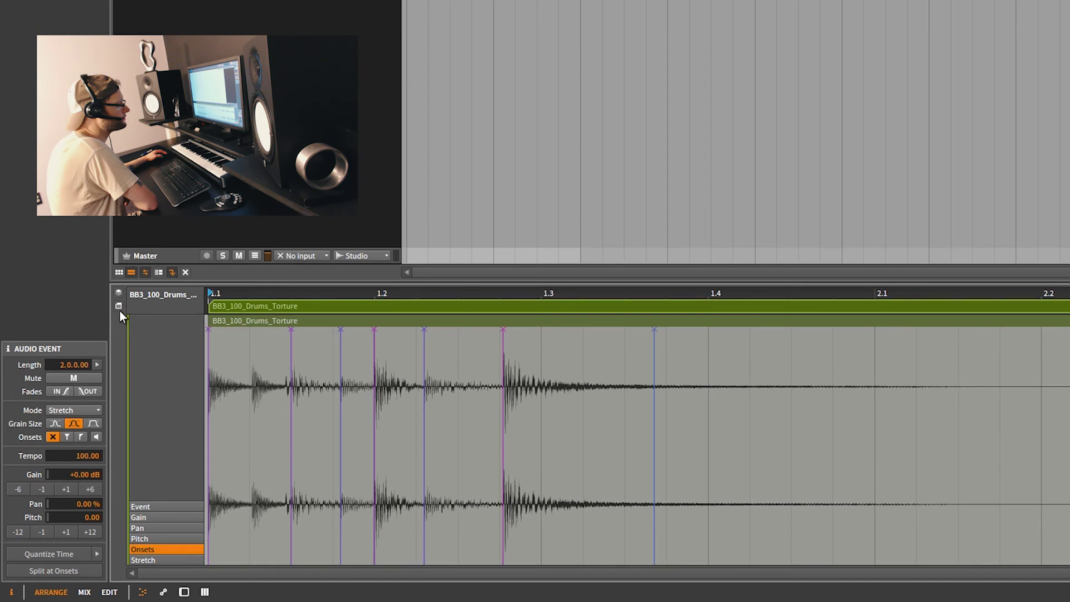
right_click(323, 305)
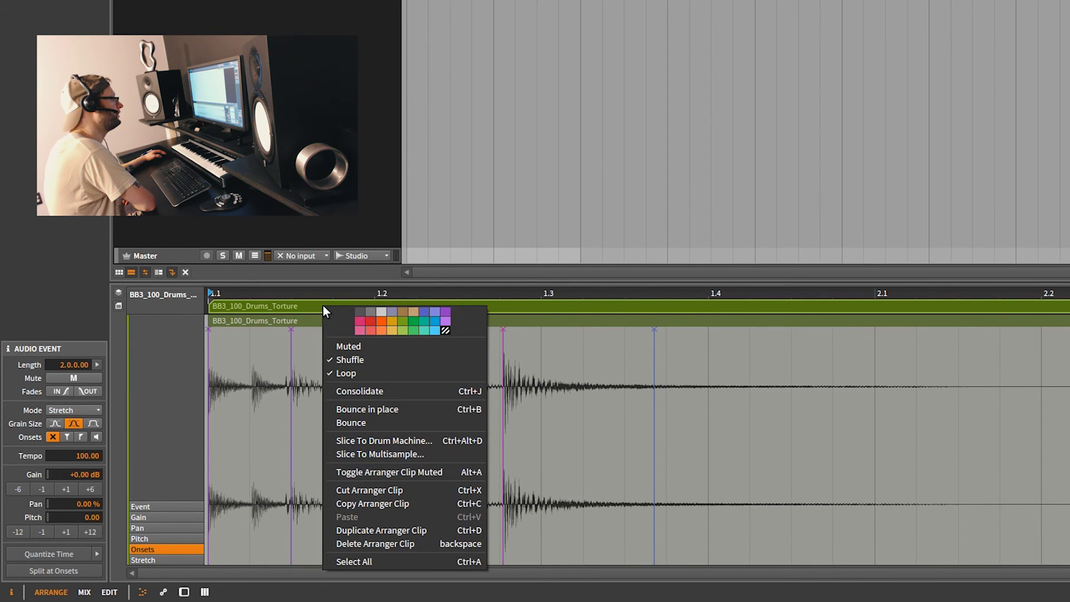
click(413, 440)
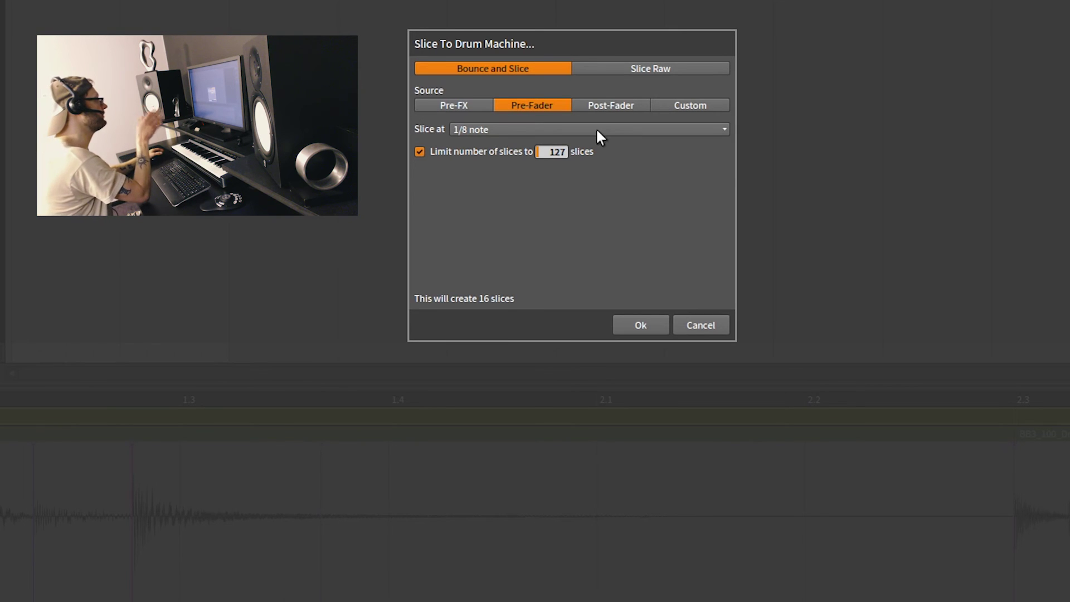
click(626, 66)
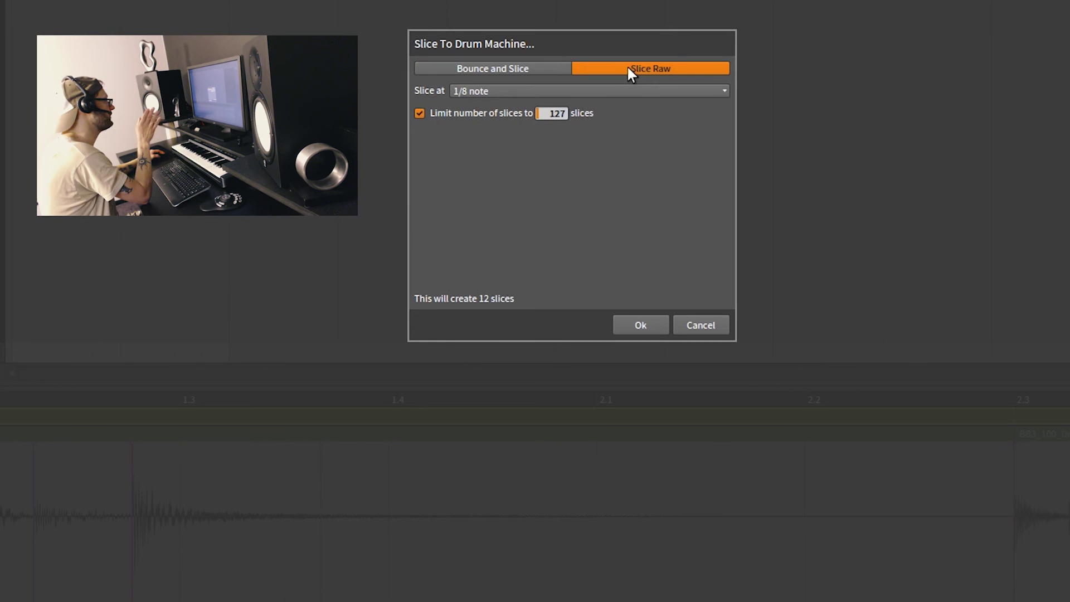
click(551, 91)
click(471, 125)
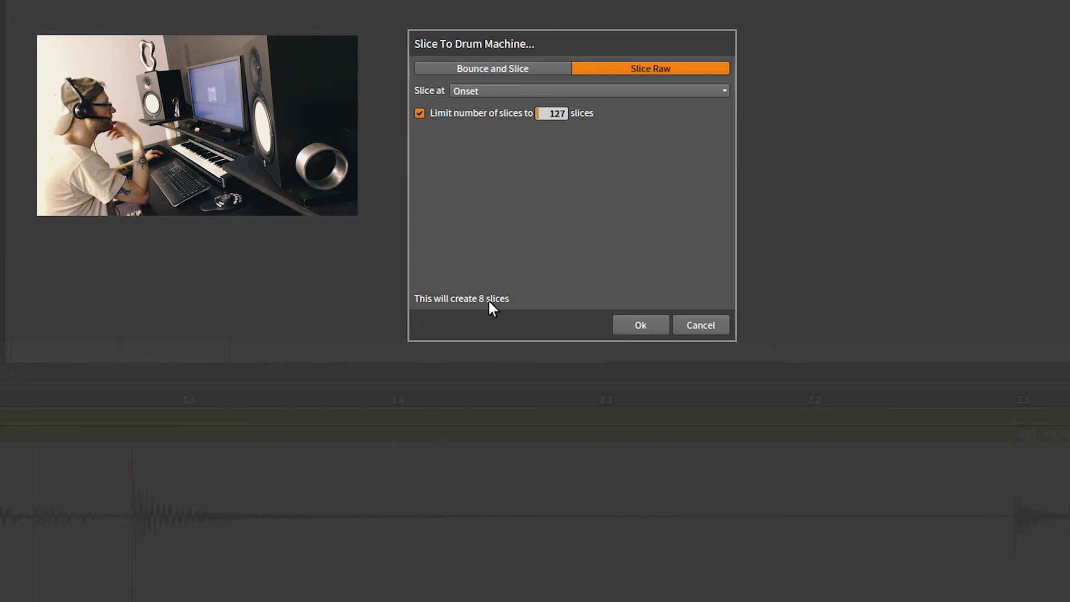
click(657, 324)
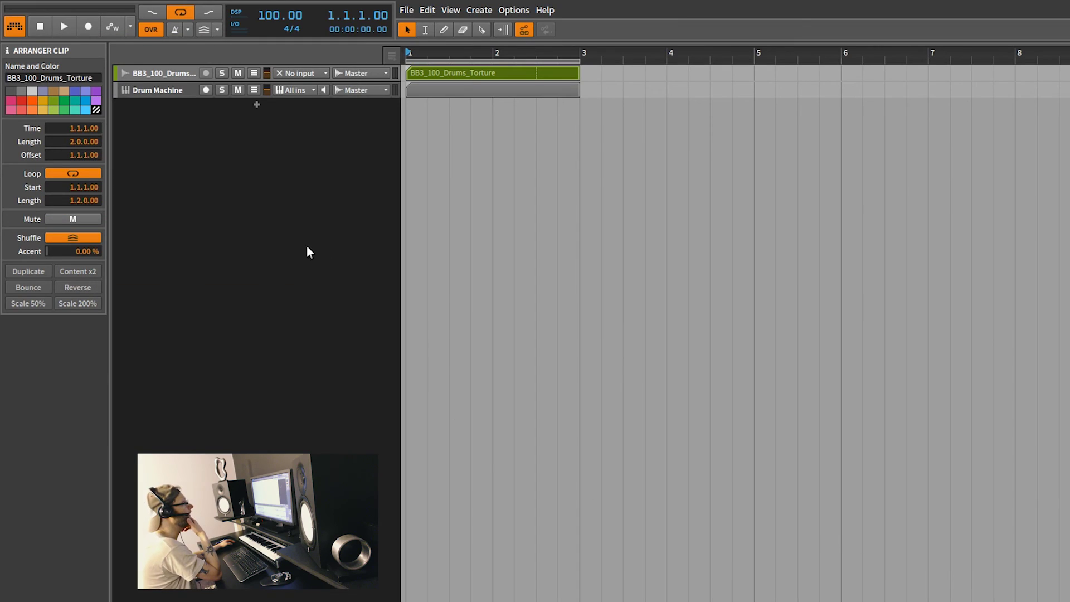
- Show the new Drum Machine track's devices and audition the slice on its second loaded pad
click(160, 90)
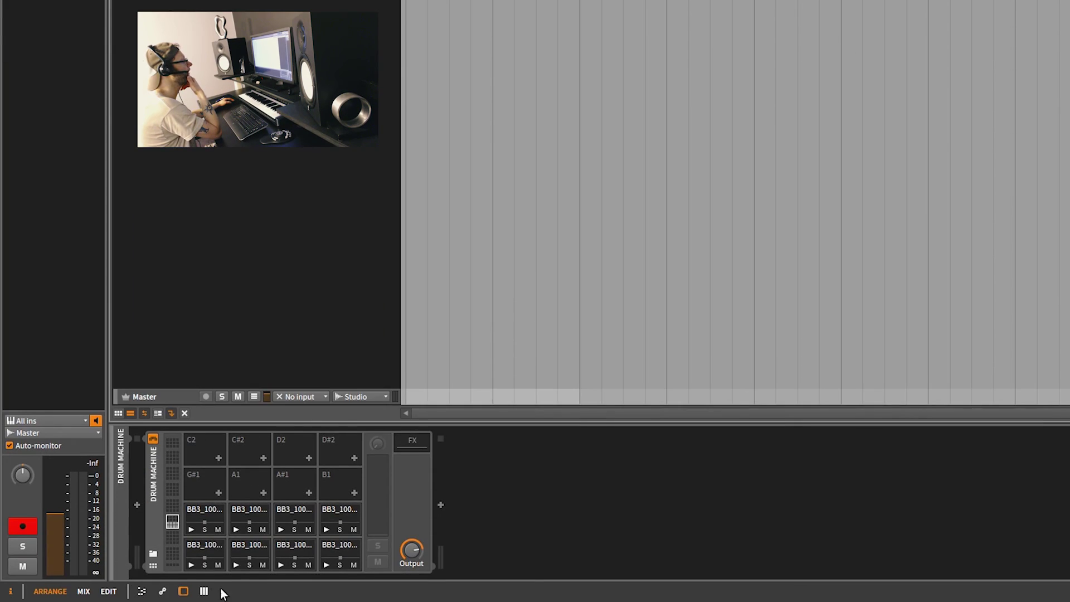
click(191, 578)
click(201, 548)
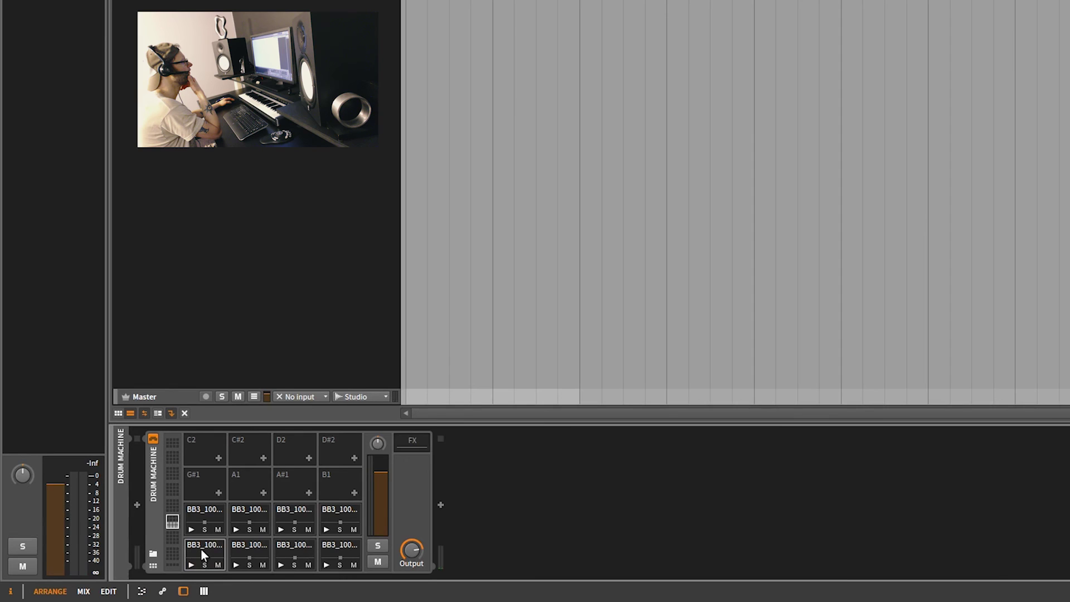
click(249, 544)
click(257, 547)
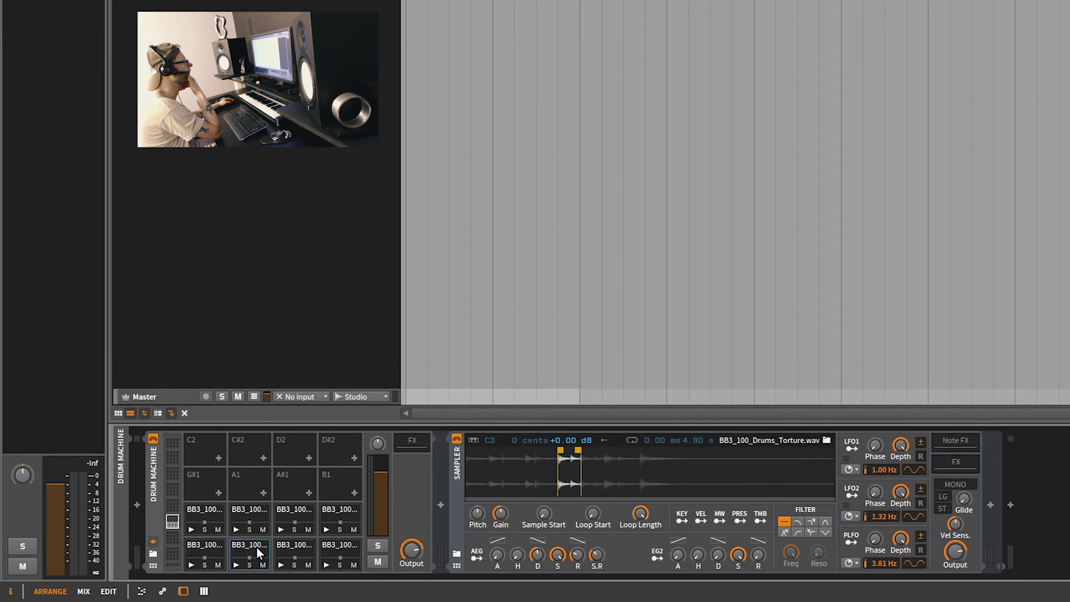
click(236, 563)
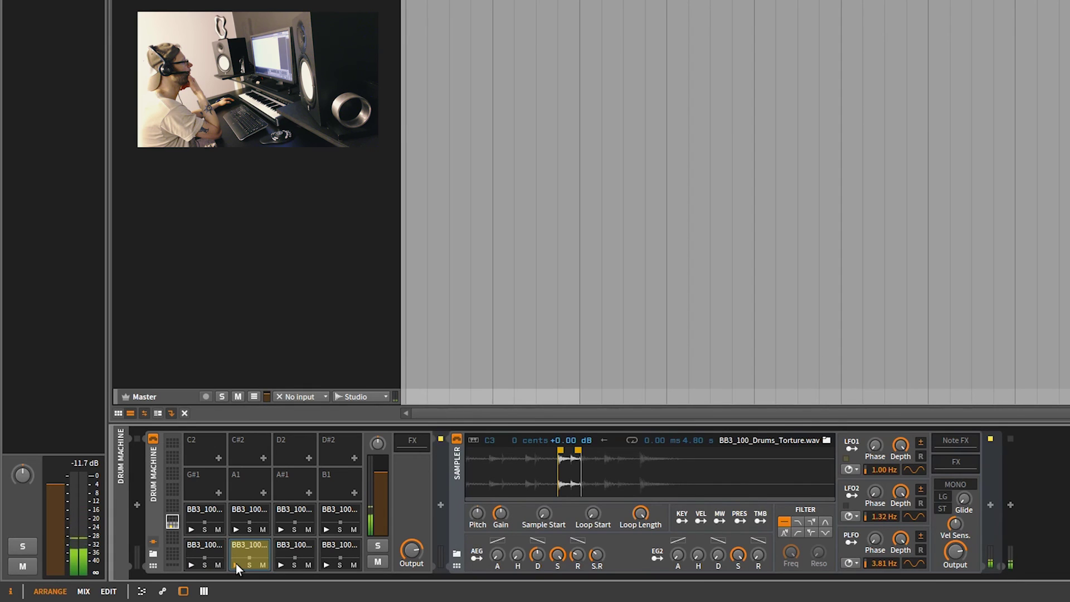
- Look through the slice ranges in the Samplers of the Drum Machine's loaded pads
click(334, 549)
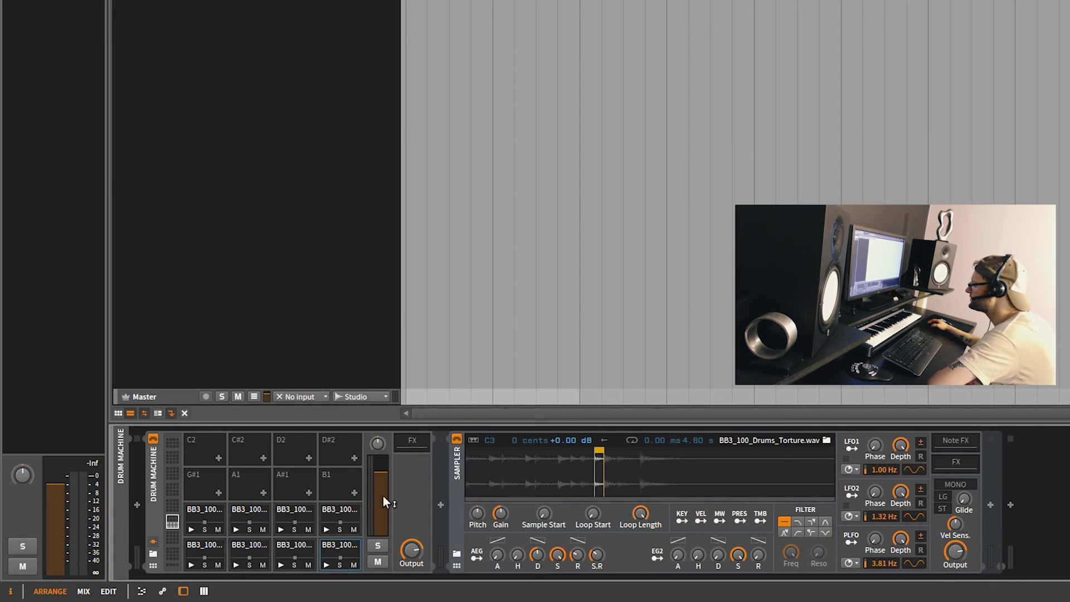
click(254, 549)
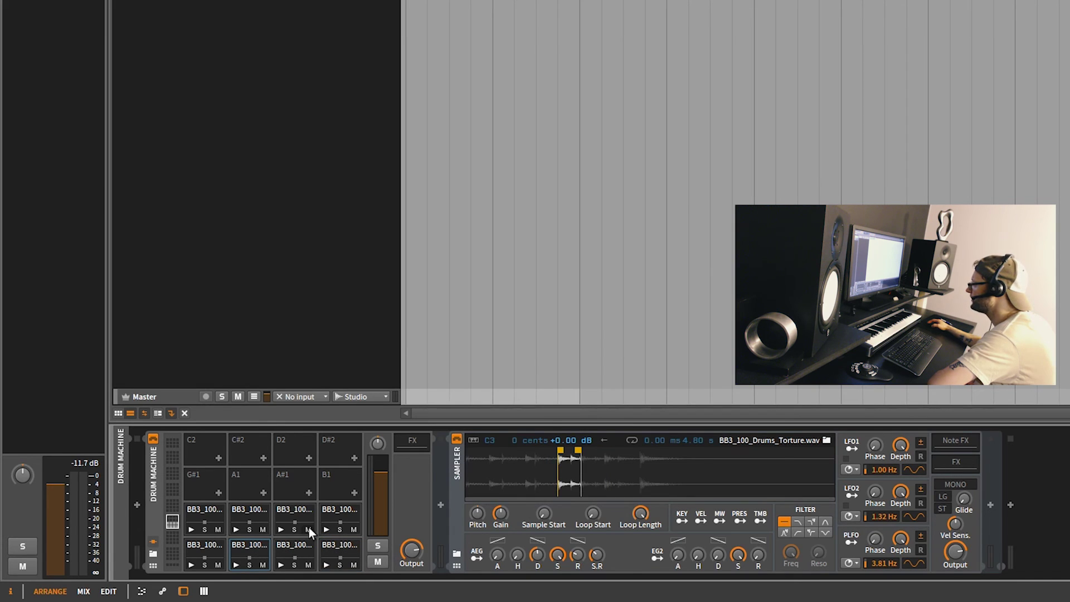
click(289, 549)
click(331, 544)
click(214, 509)
click(247, 511)
click(302, 510)
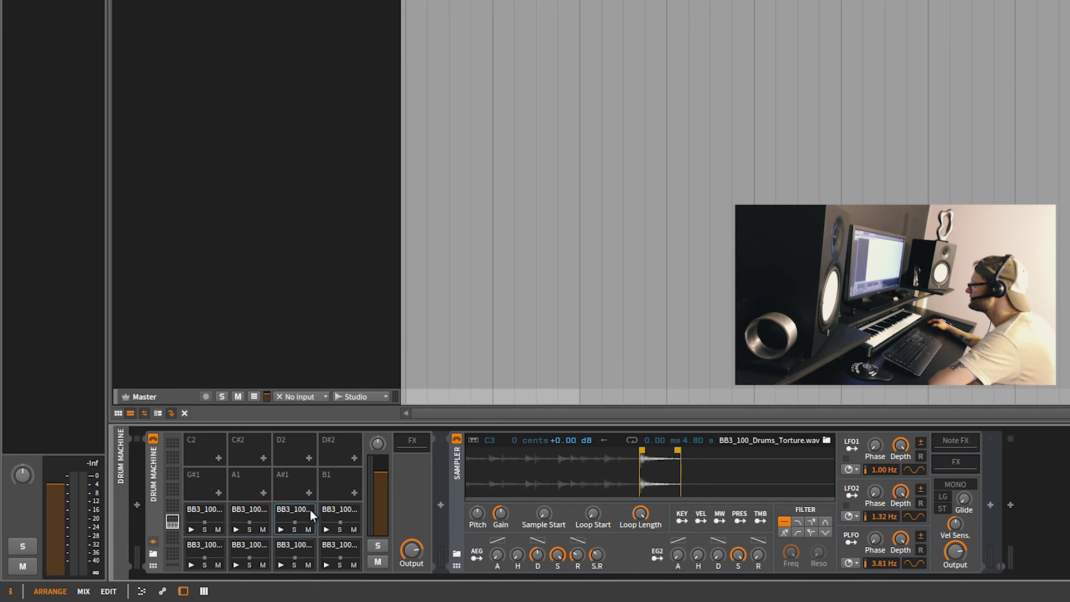
click(330, 507)
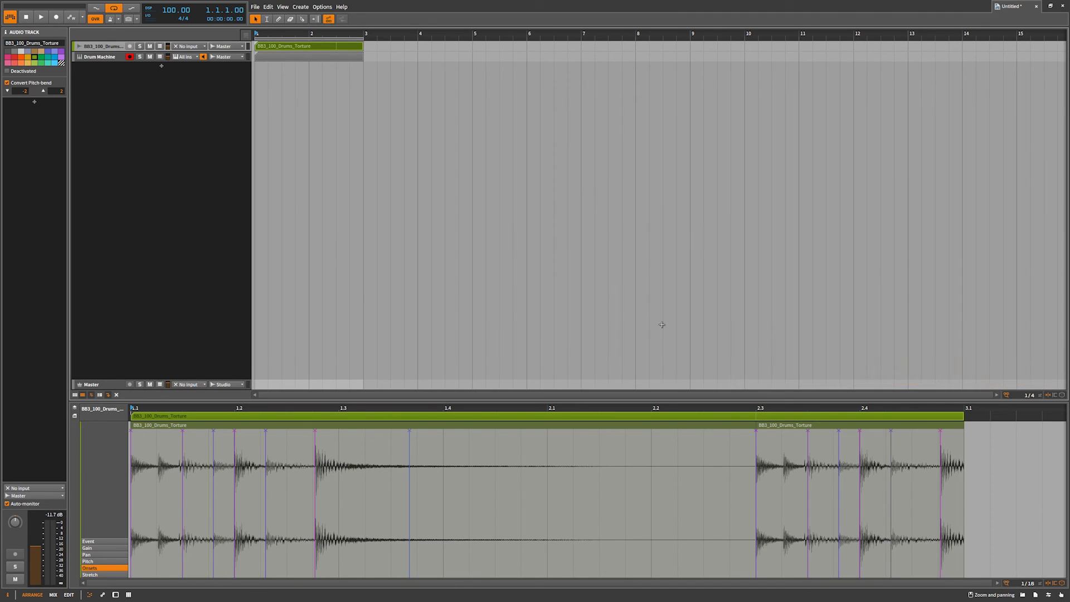
- Add BB3_100_Drums_Torture.wav from the sample browser as a new audio clip at bar 1 and as a Sampler instrument track
click(1022, 594)
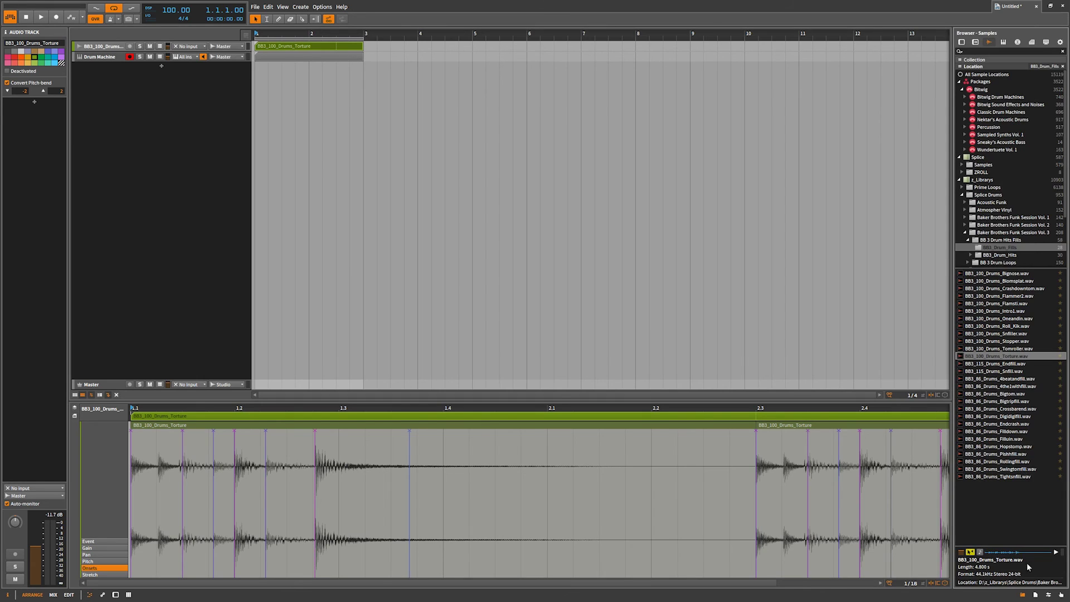
drag(960, 357, 812, 359)
drag(162, 297, 96, 165)
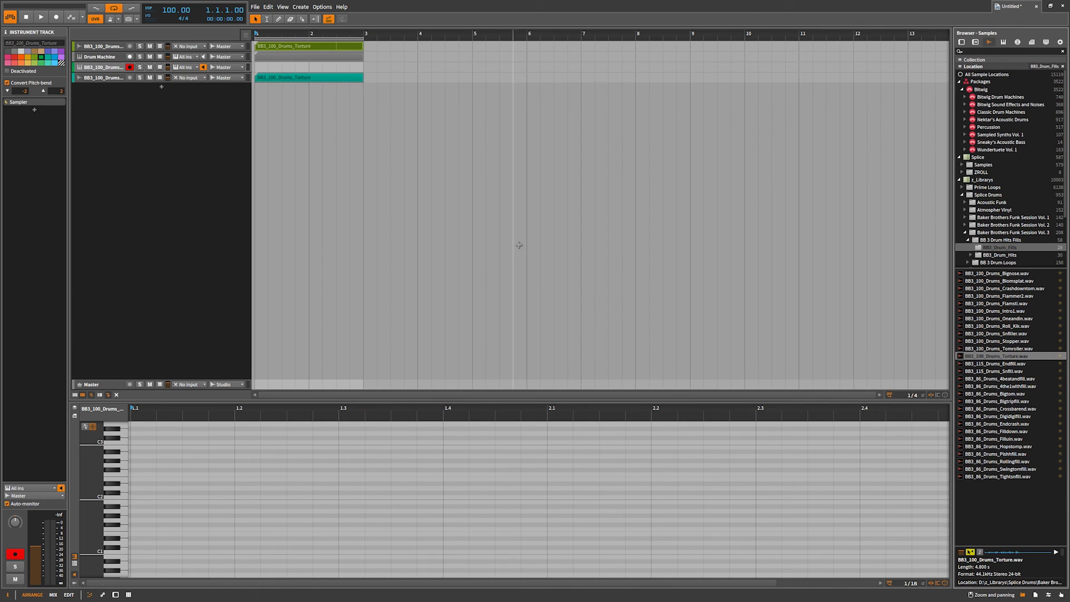
- Compare the new clip with the original looped clip in the layered detail editor, and return to single-clip editing
click(311, 82)
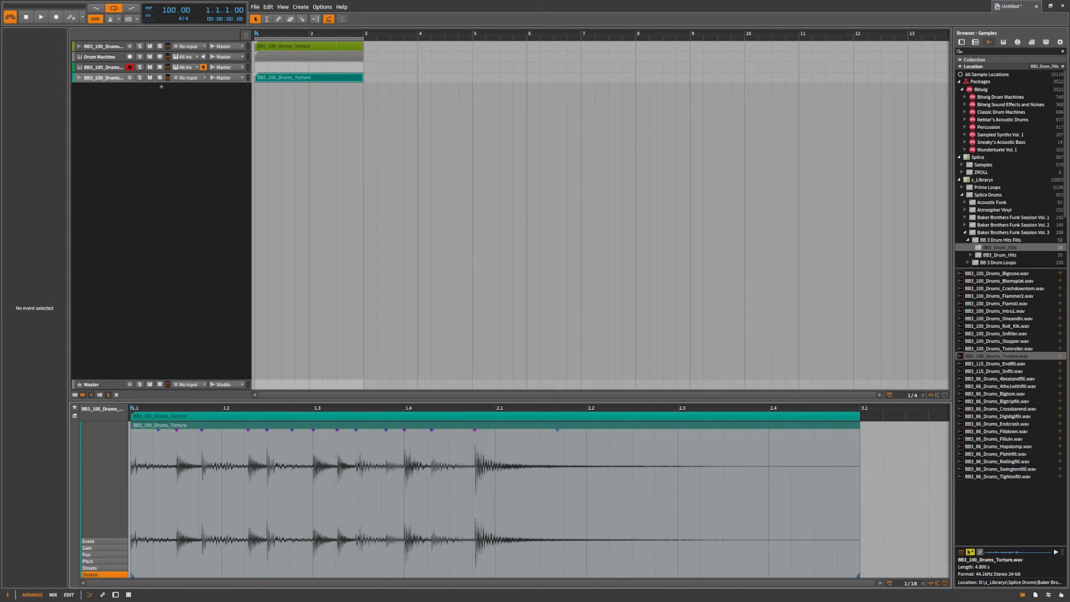
click(76, 410)
click(109, 409)
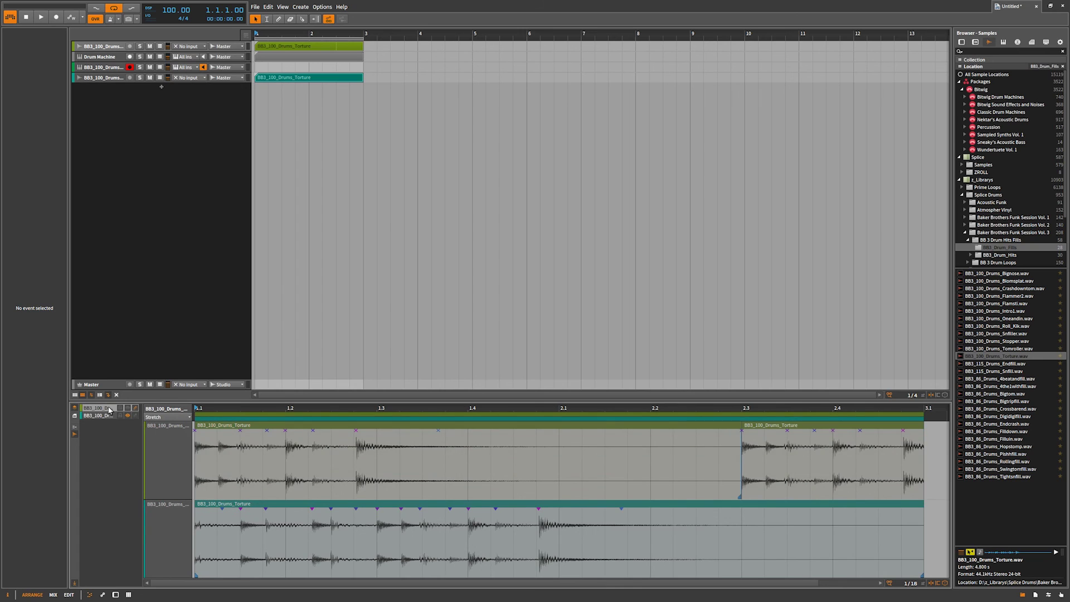
click(75, 408)
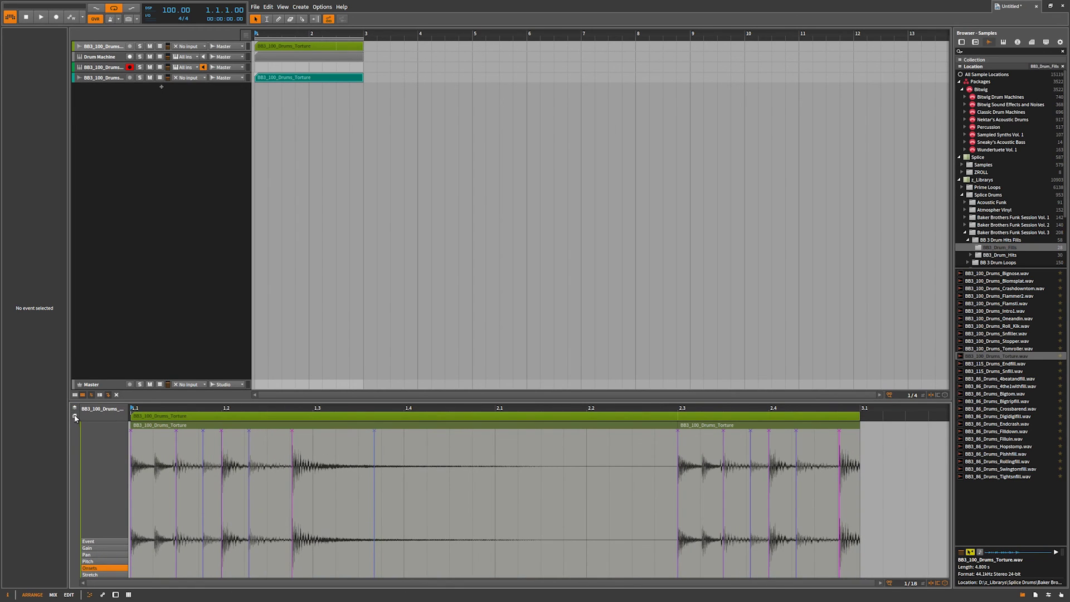
- Shorten the new clip's loop region to 0.1.1.00 in the content view and show the repeating clip again
click(75, 417)
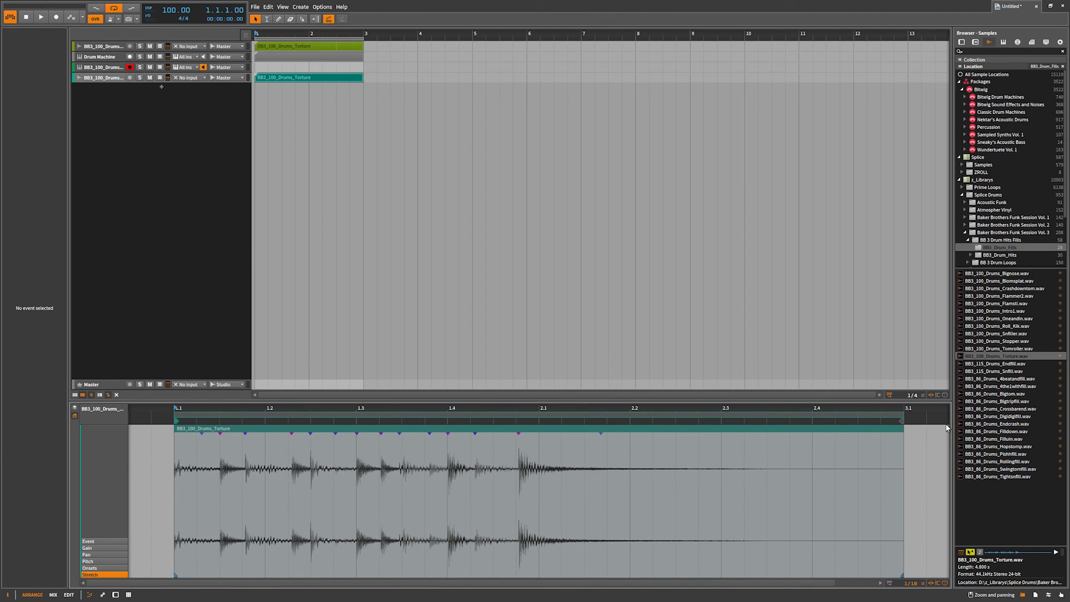
mouse_move(901, 421)
mouse_down()
mouse_move(219, 462)
mouse_move(295, 468)
mouse_up()
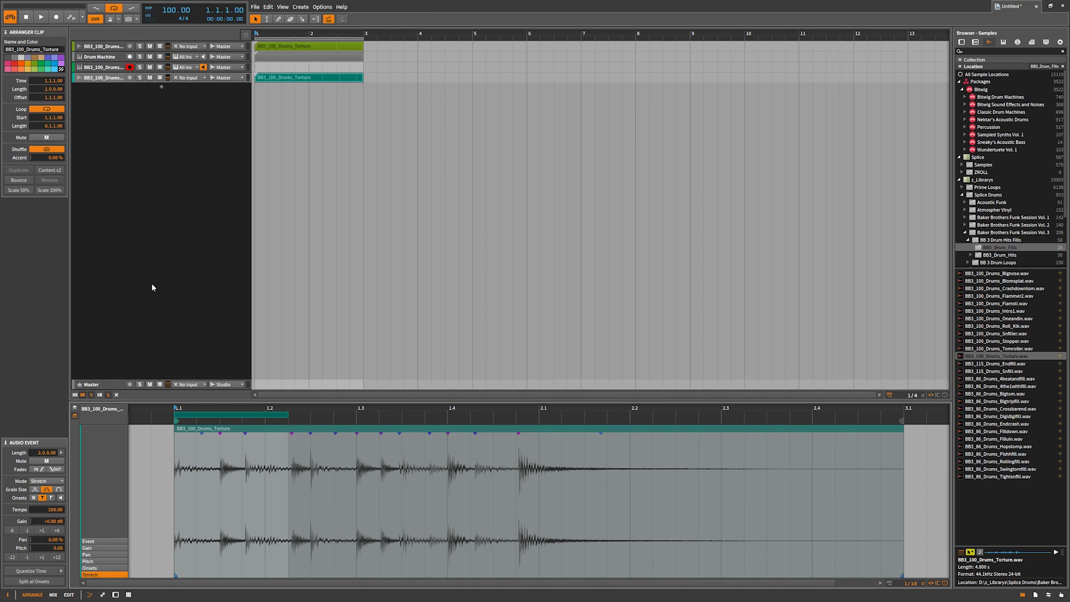
click(76, 415)
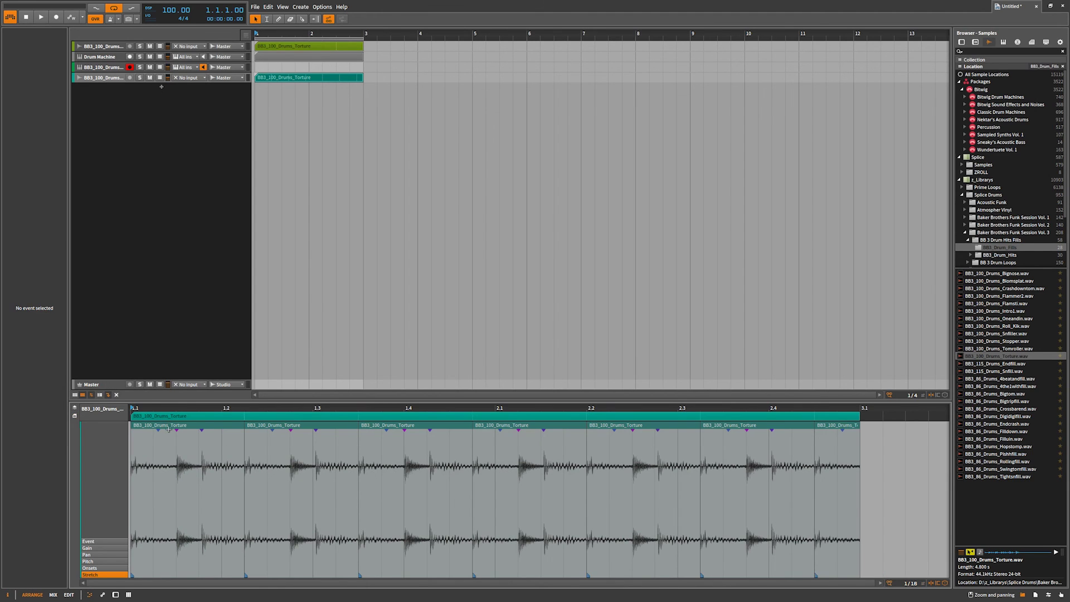
- Compare the settings of the repeating clip and its first audio event, and examine the waveform at an onset up close
click(205, 416)
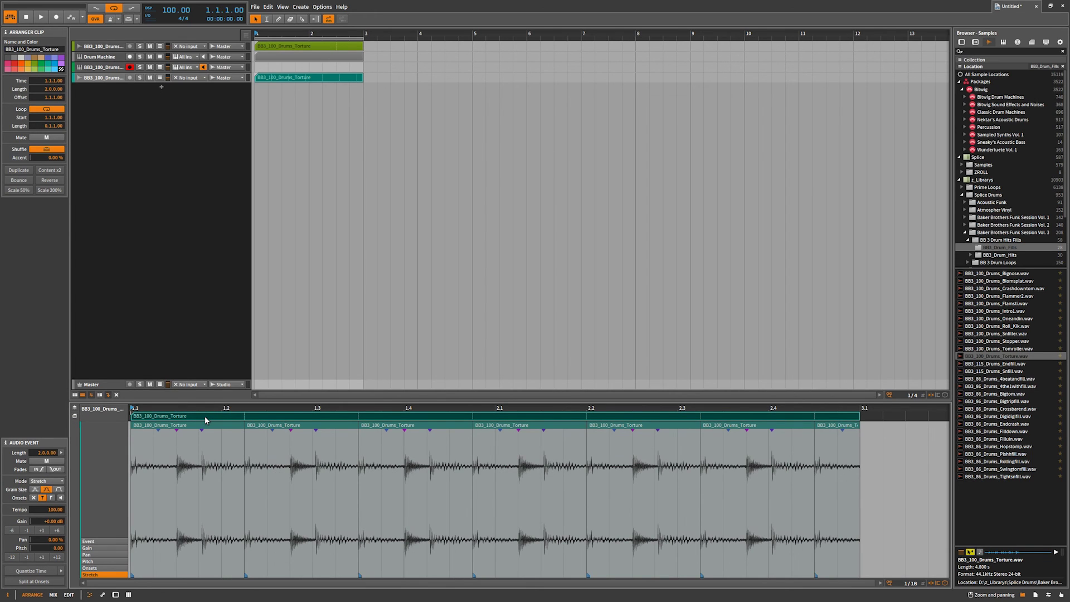
click(209, 426)
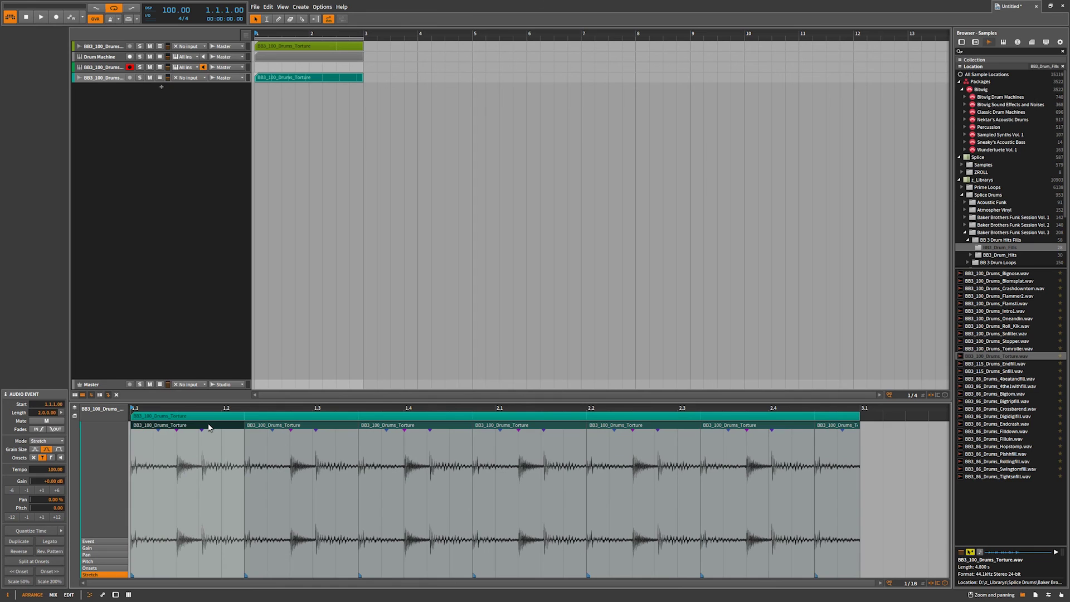
scroll(209, 426, up, 2)
click(538, 300)
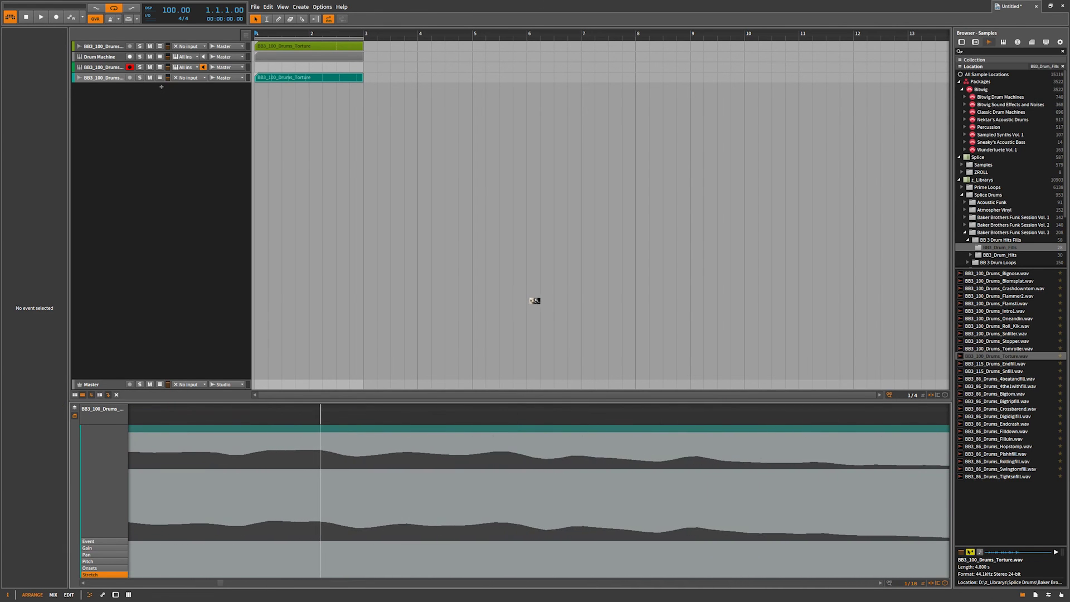
scroll(223, 552, up, 4)
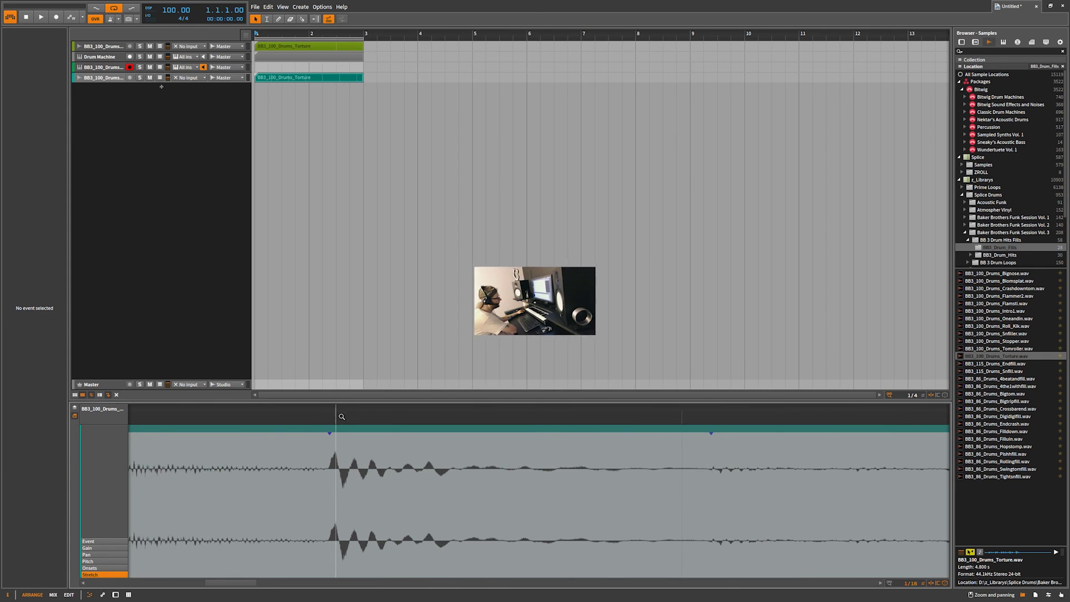